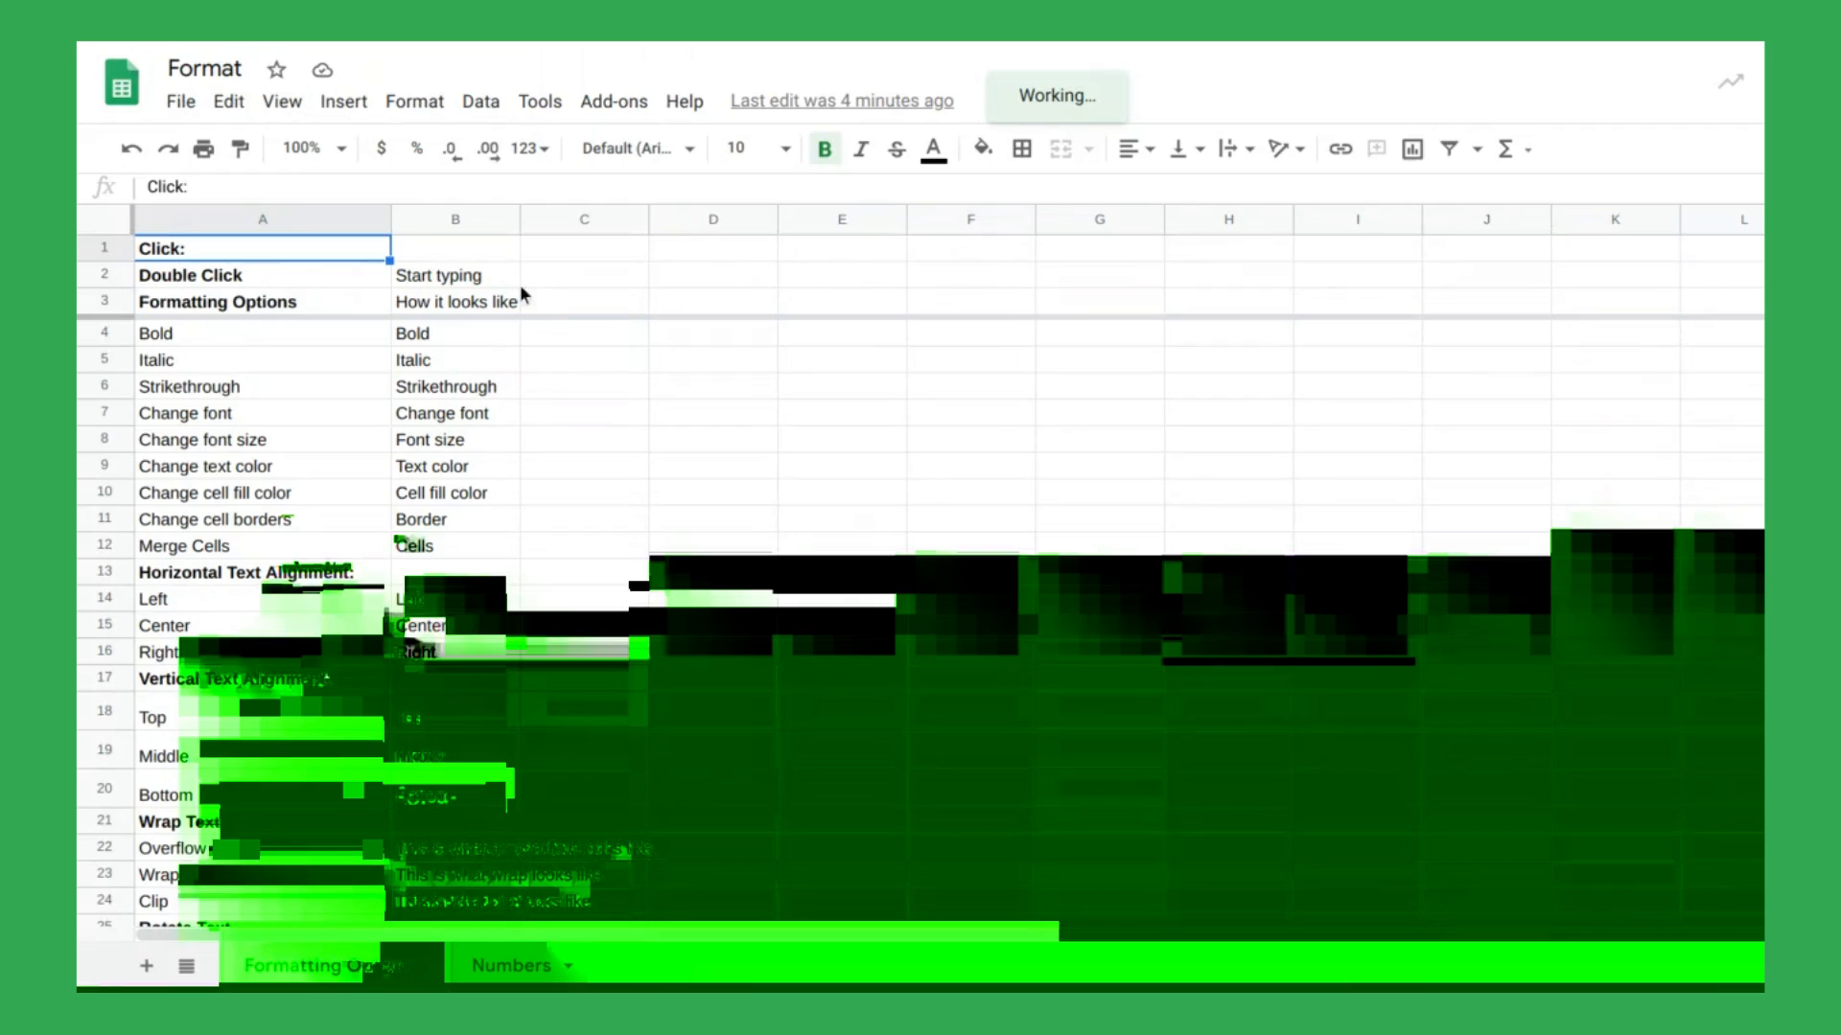
Enter "Start typing" in cell B1, beside the "Click:" label.
left_click(475, 252)
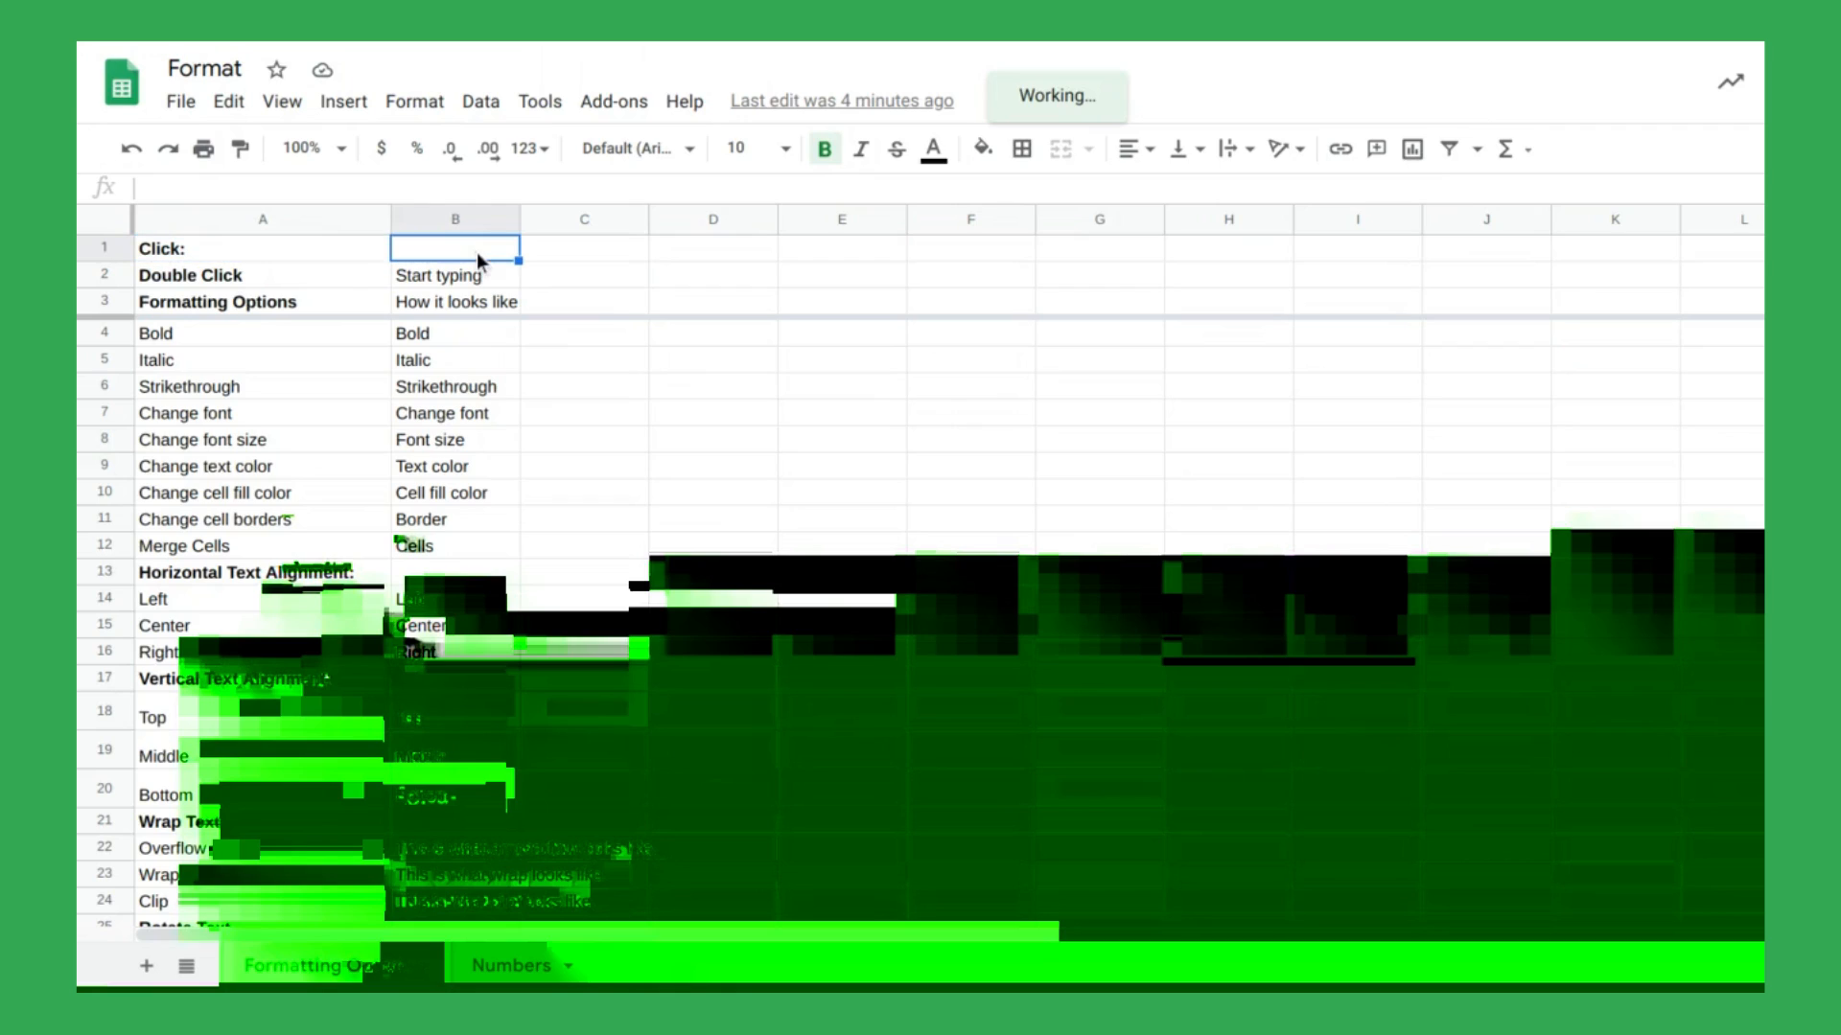
left_click(476, 251)
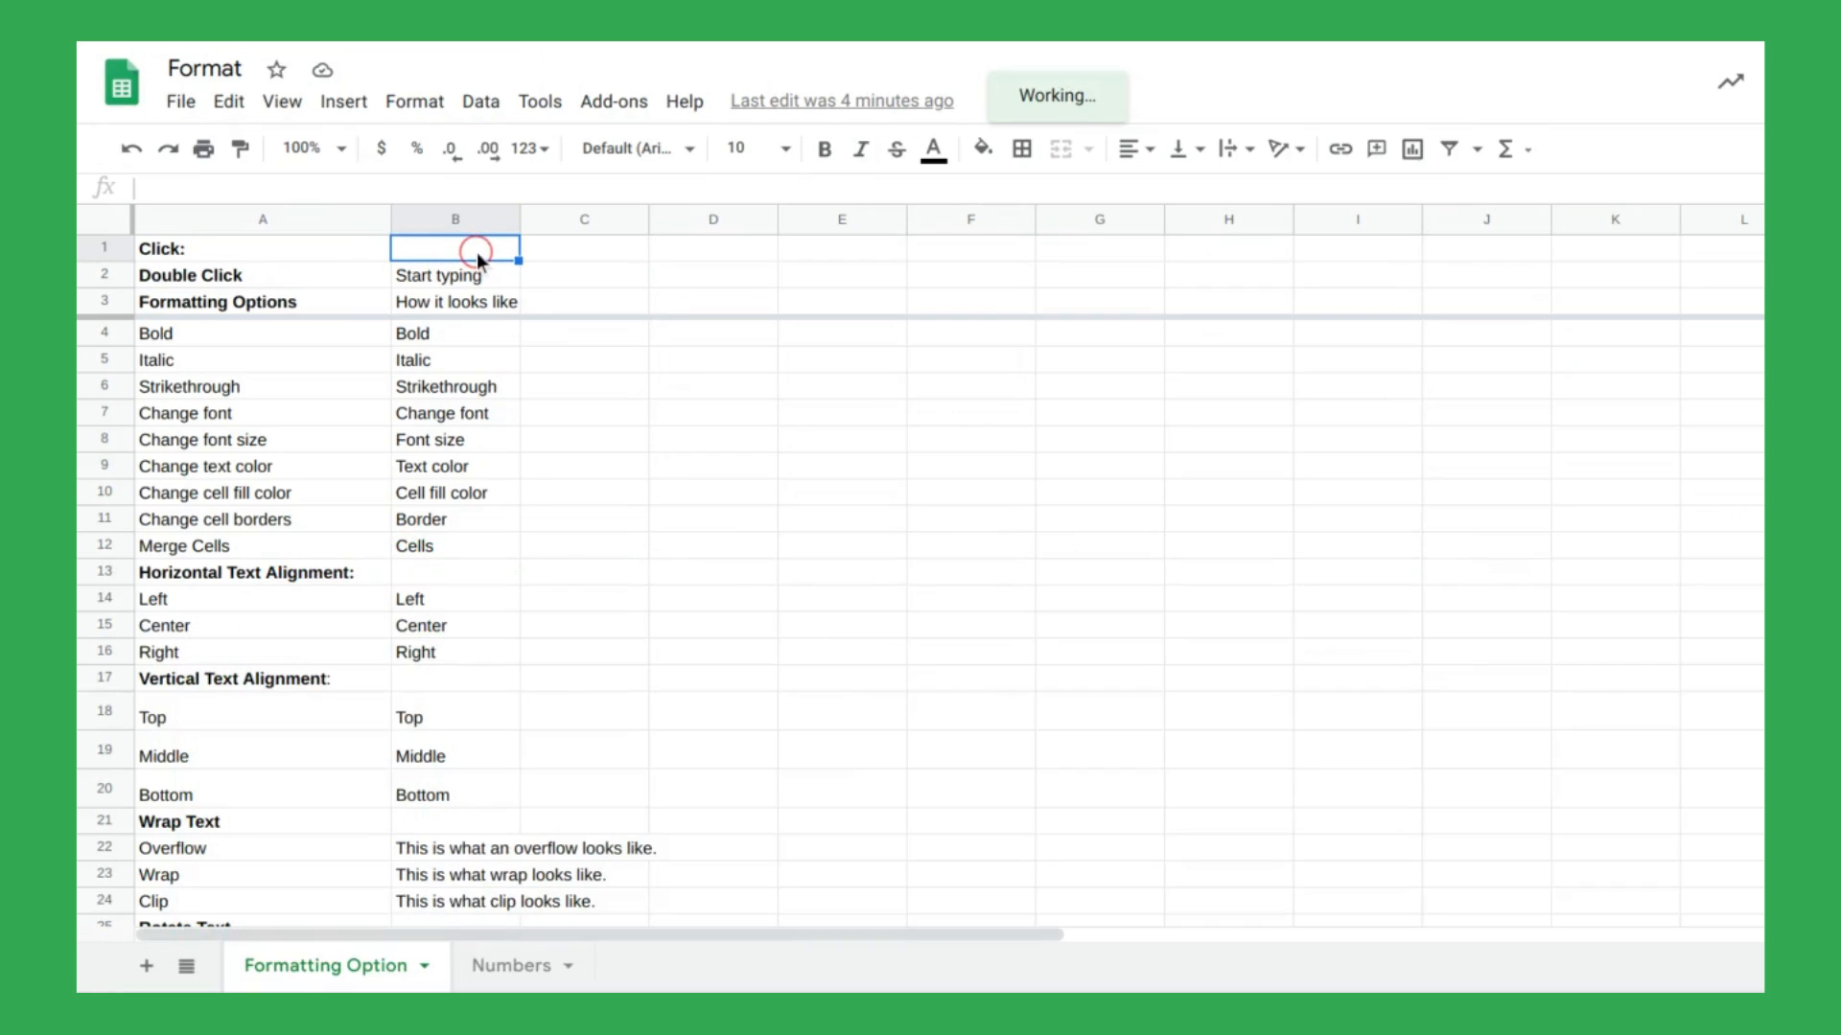
type("St")
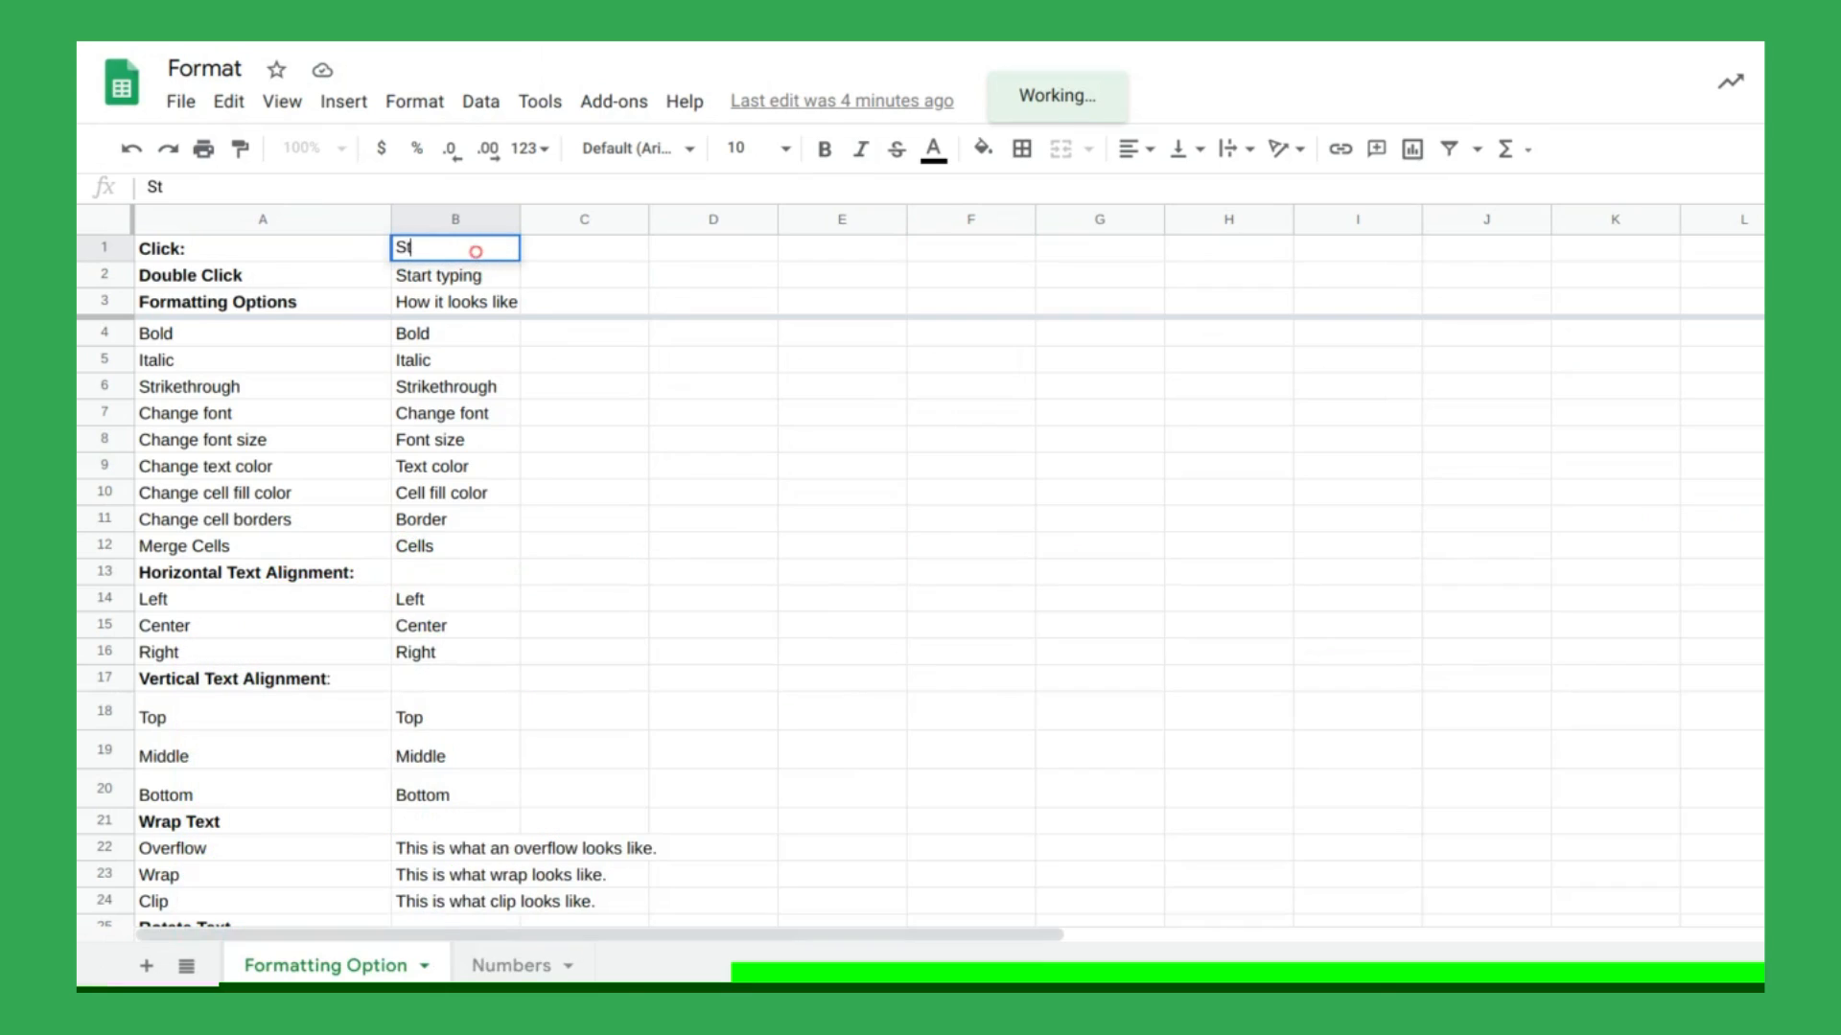
type("art typing")
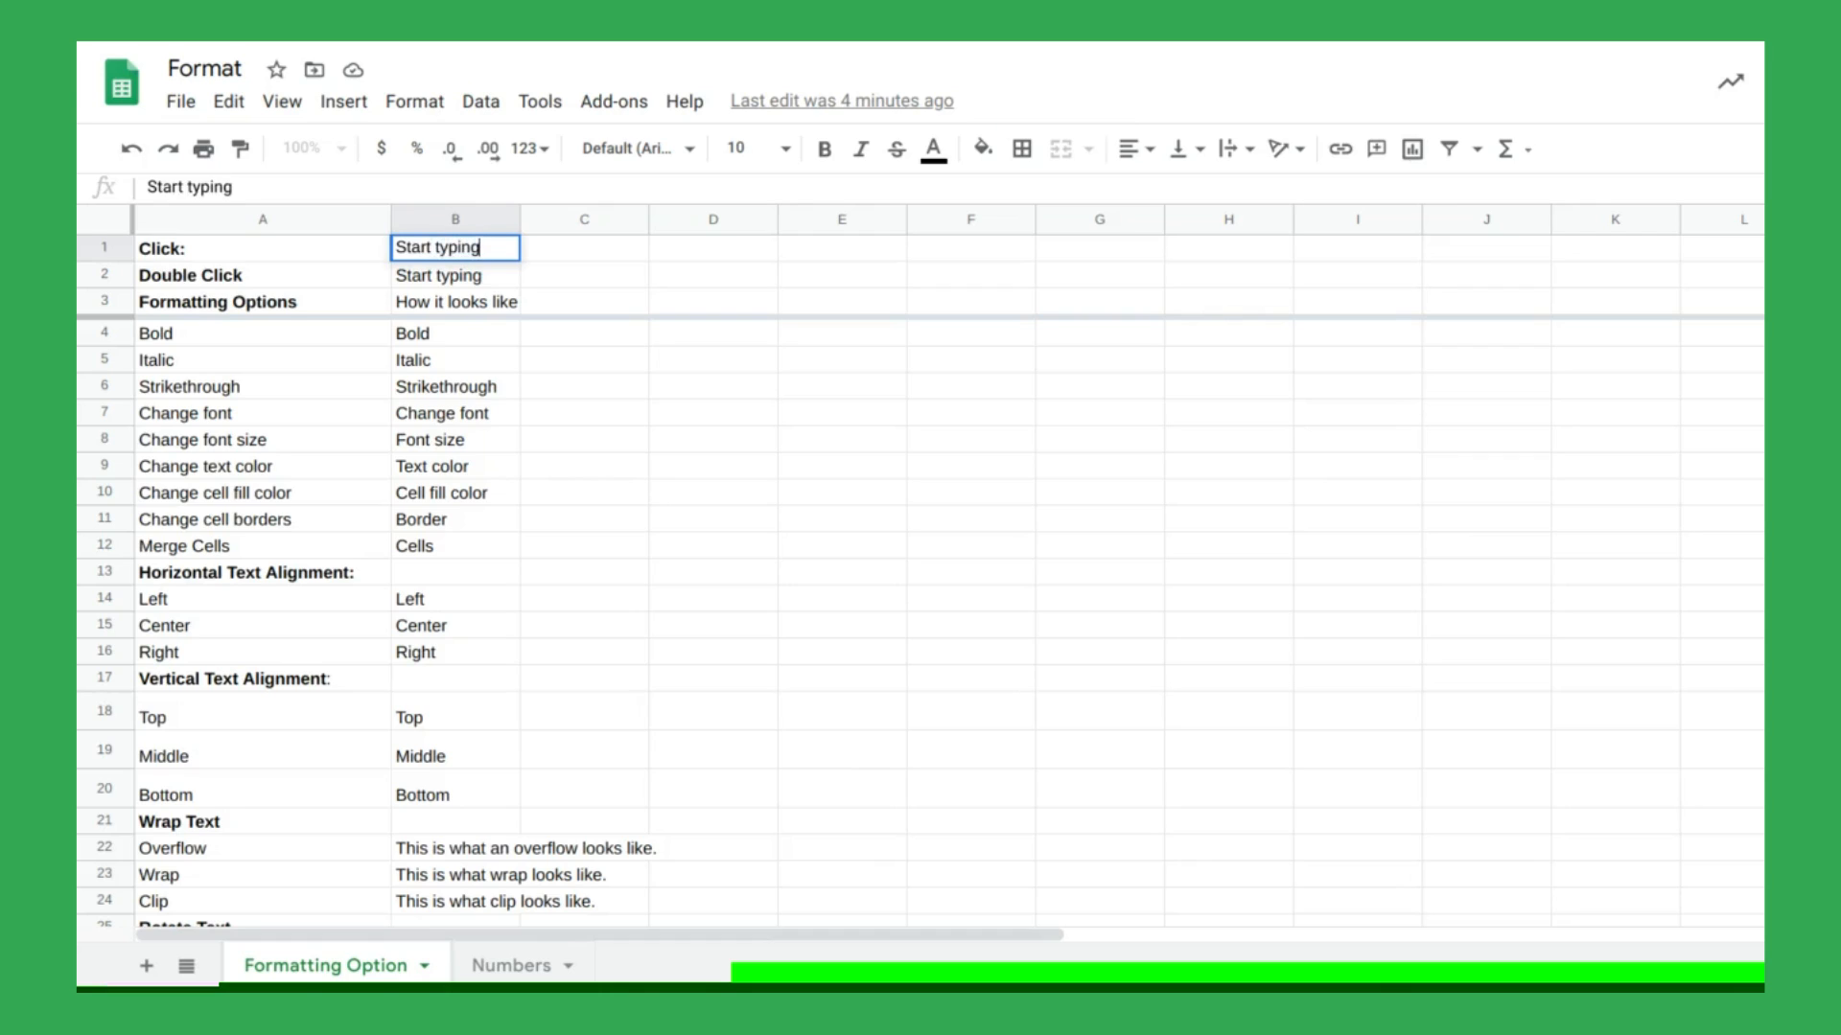
Extend the existing text in cell B2 so it reads "Start typing - start making changes".
double_click(440, 280)
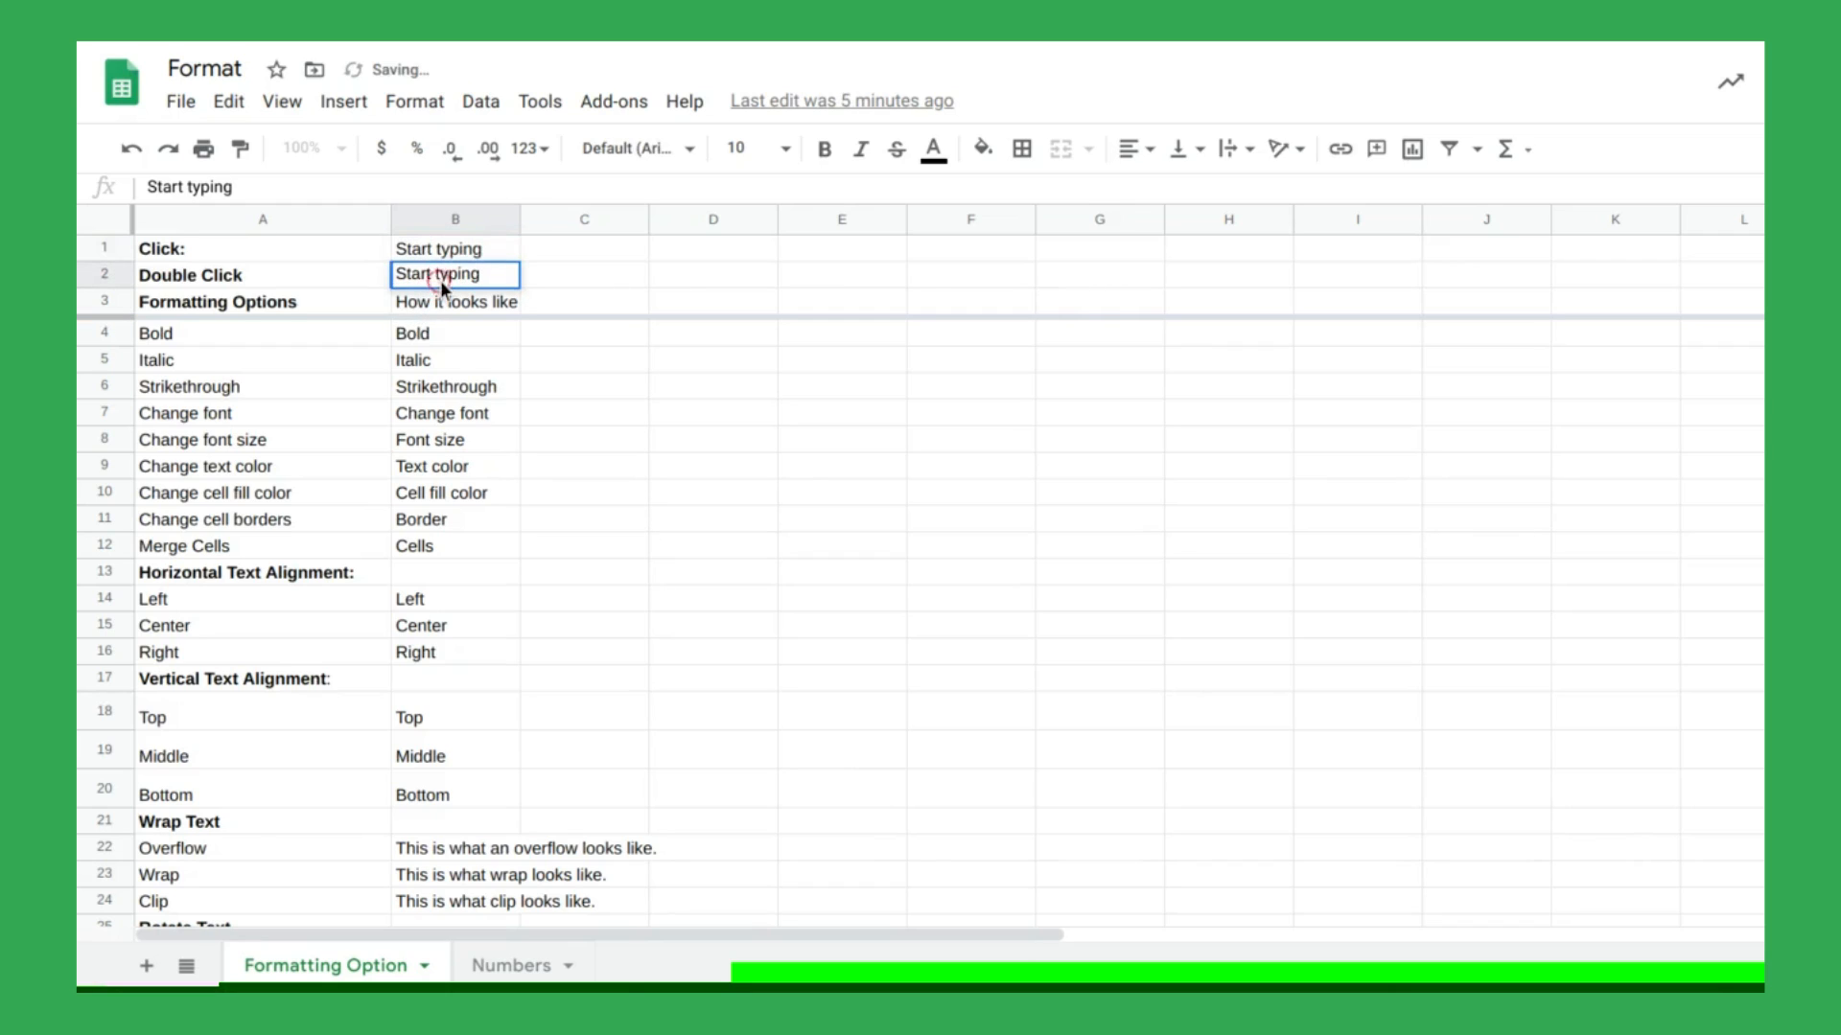
type("- st")
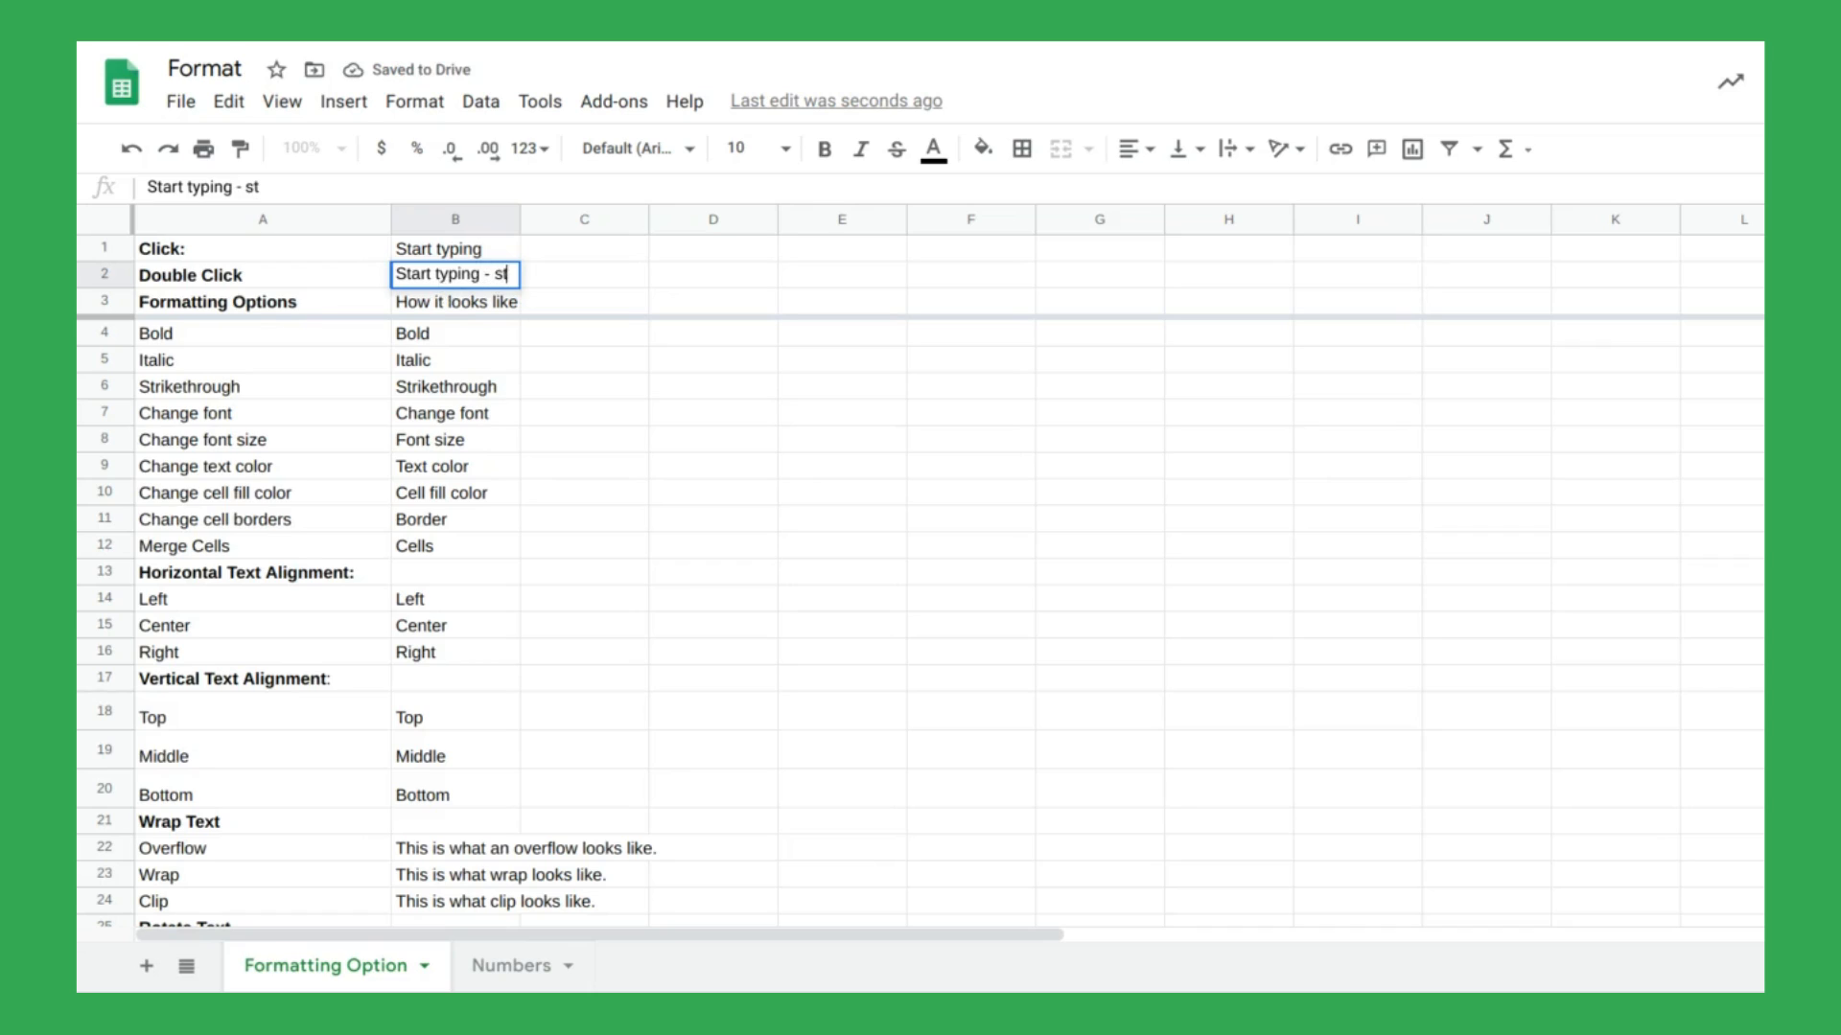
type("art makin")
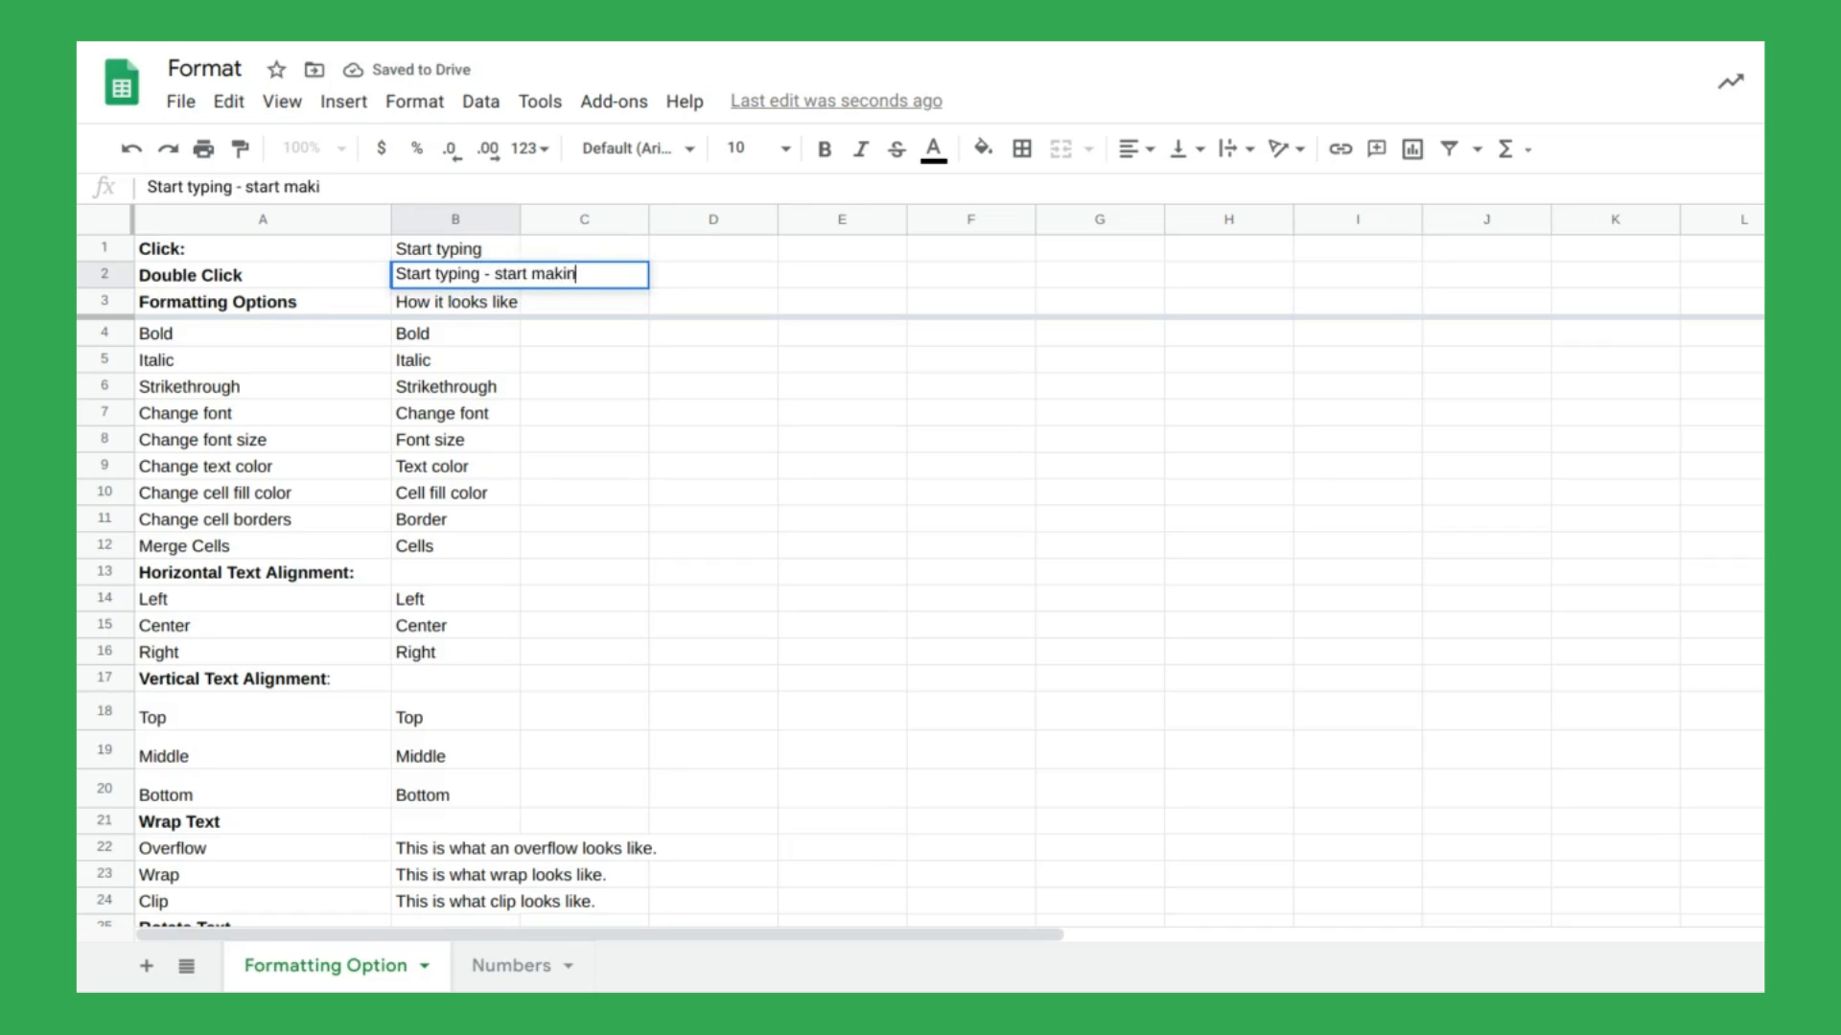
type("g changes")
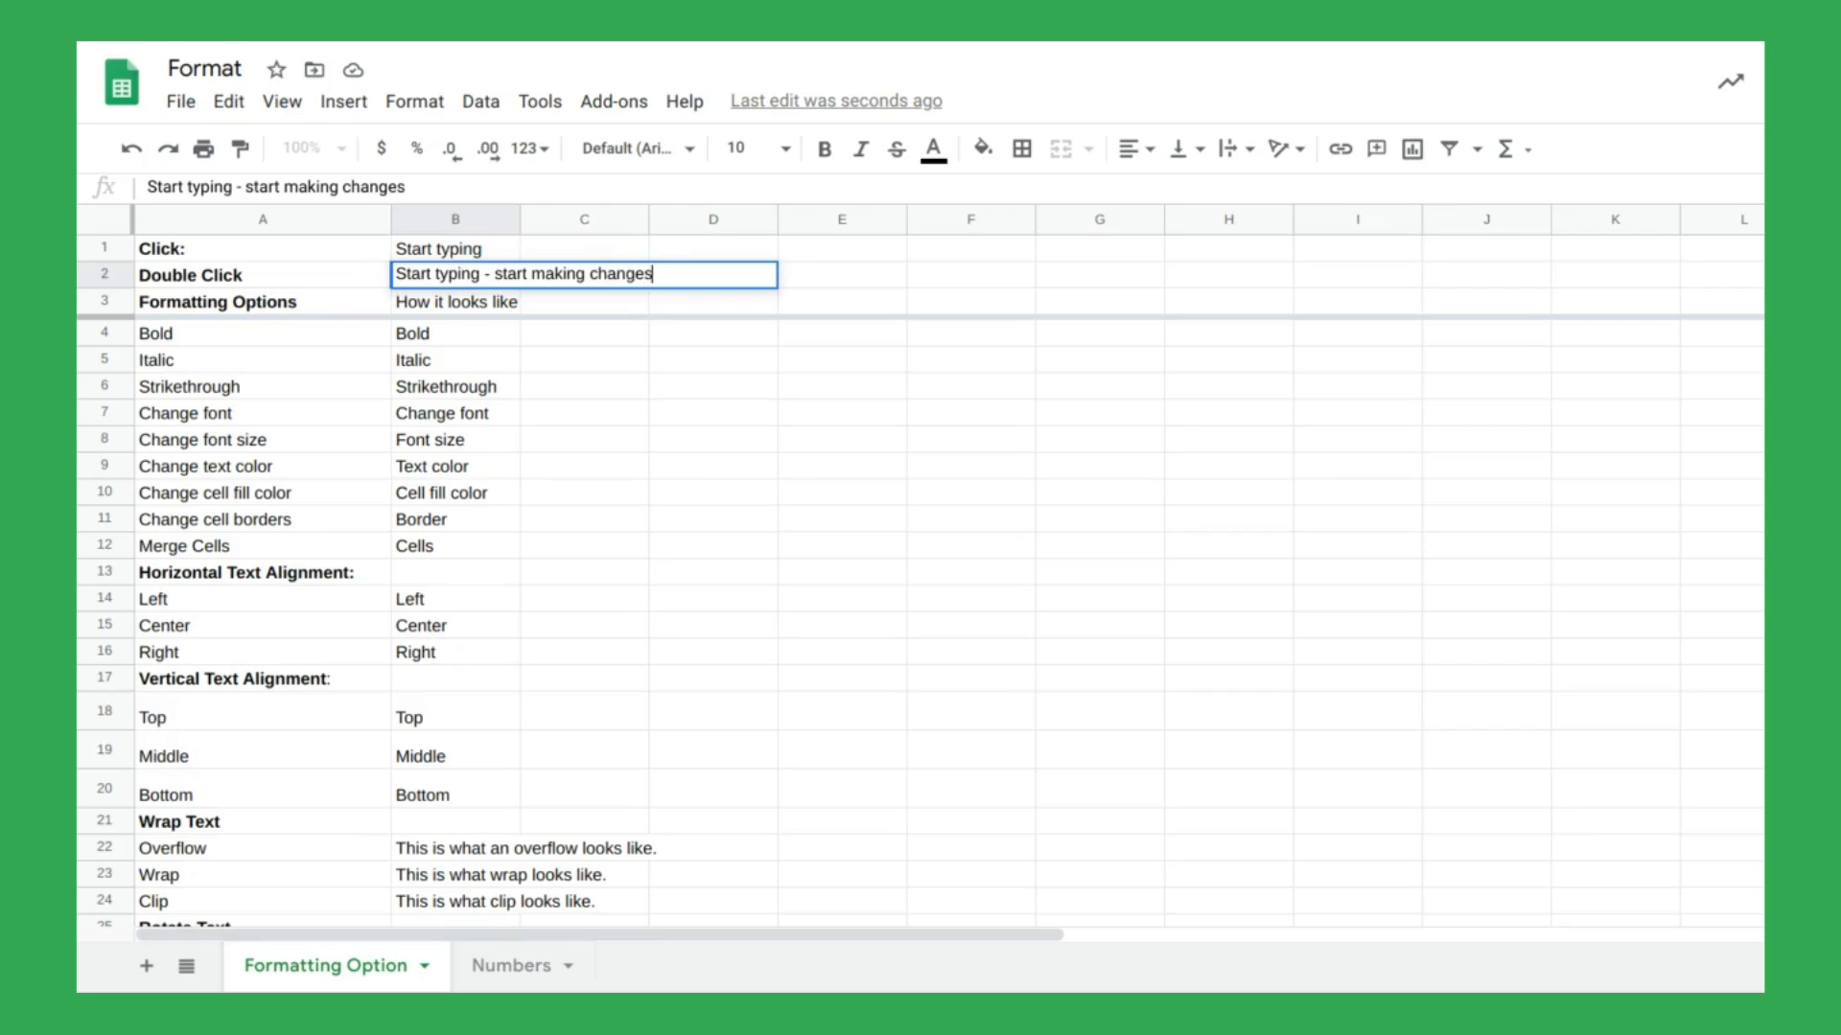
key("Return")
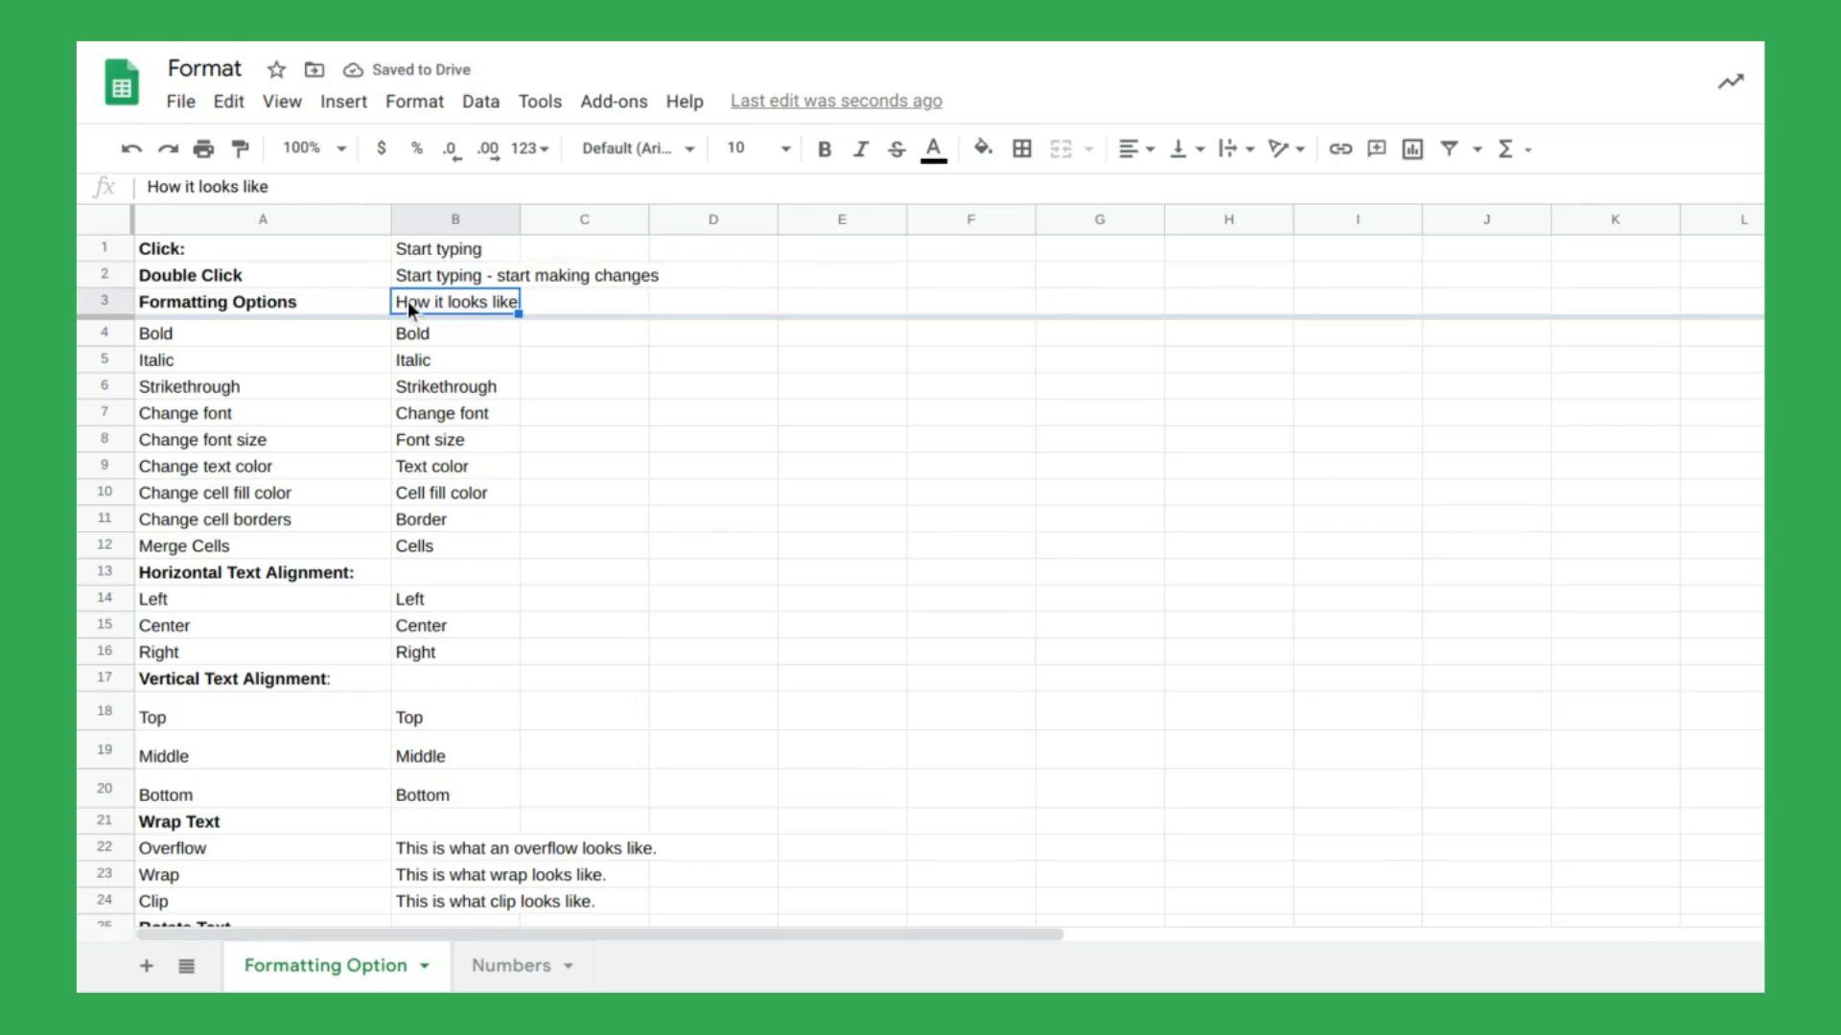
Make all the text in the range A1:B3 bold.
left_click(342, 251)
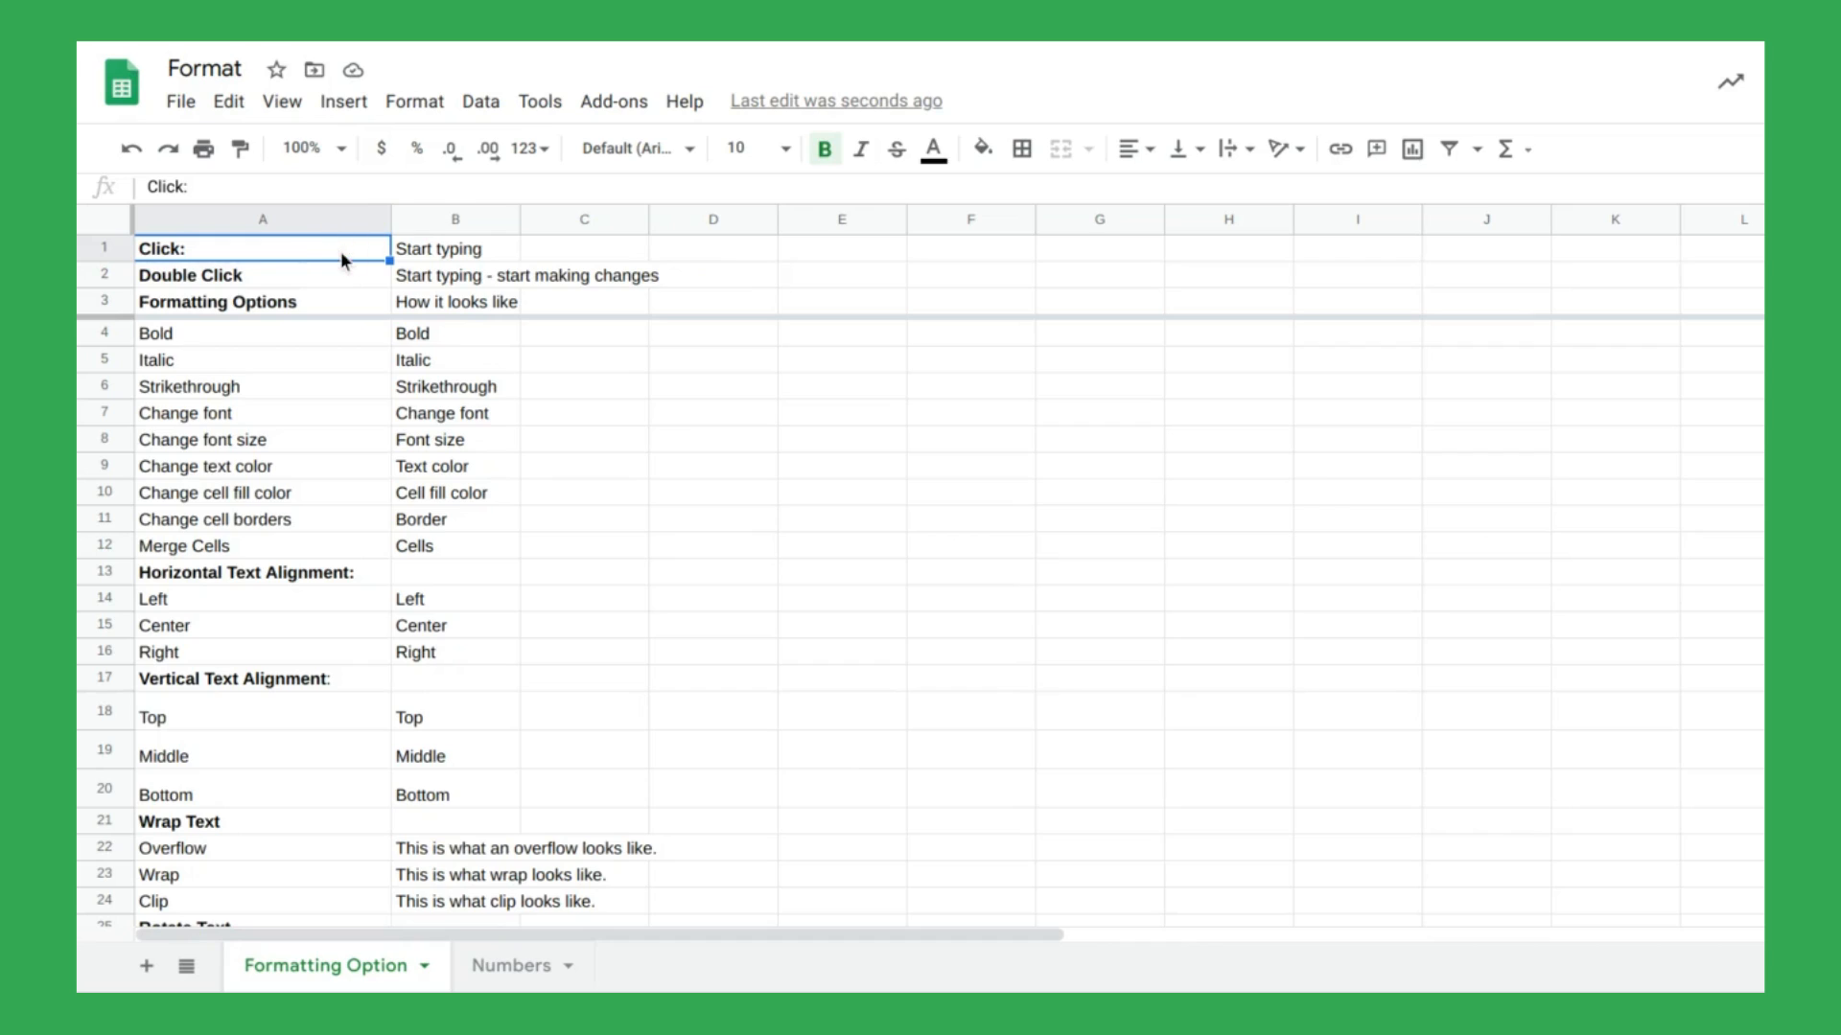
left_click_drag(341, 251, 444, 300)
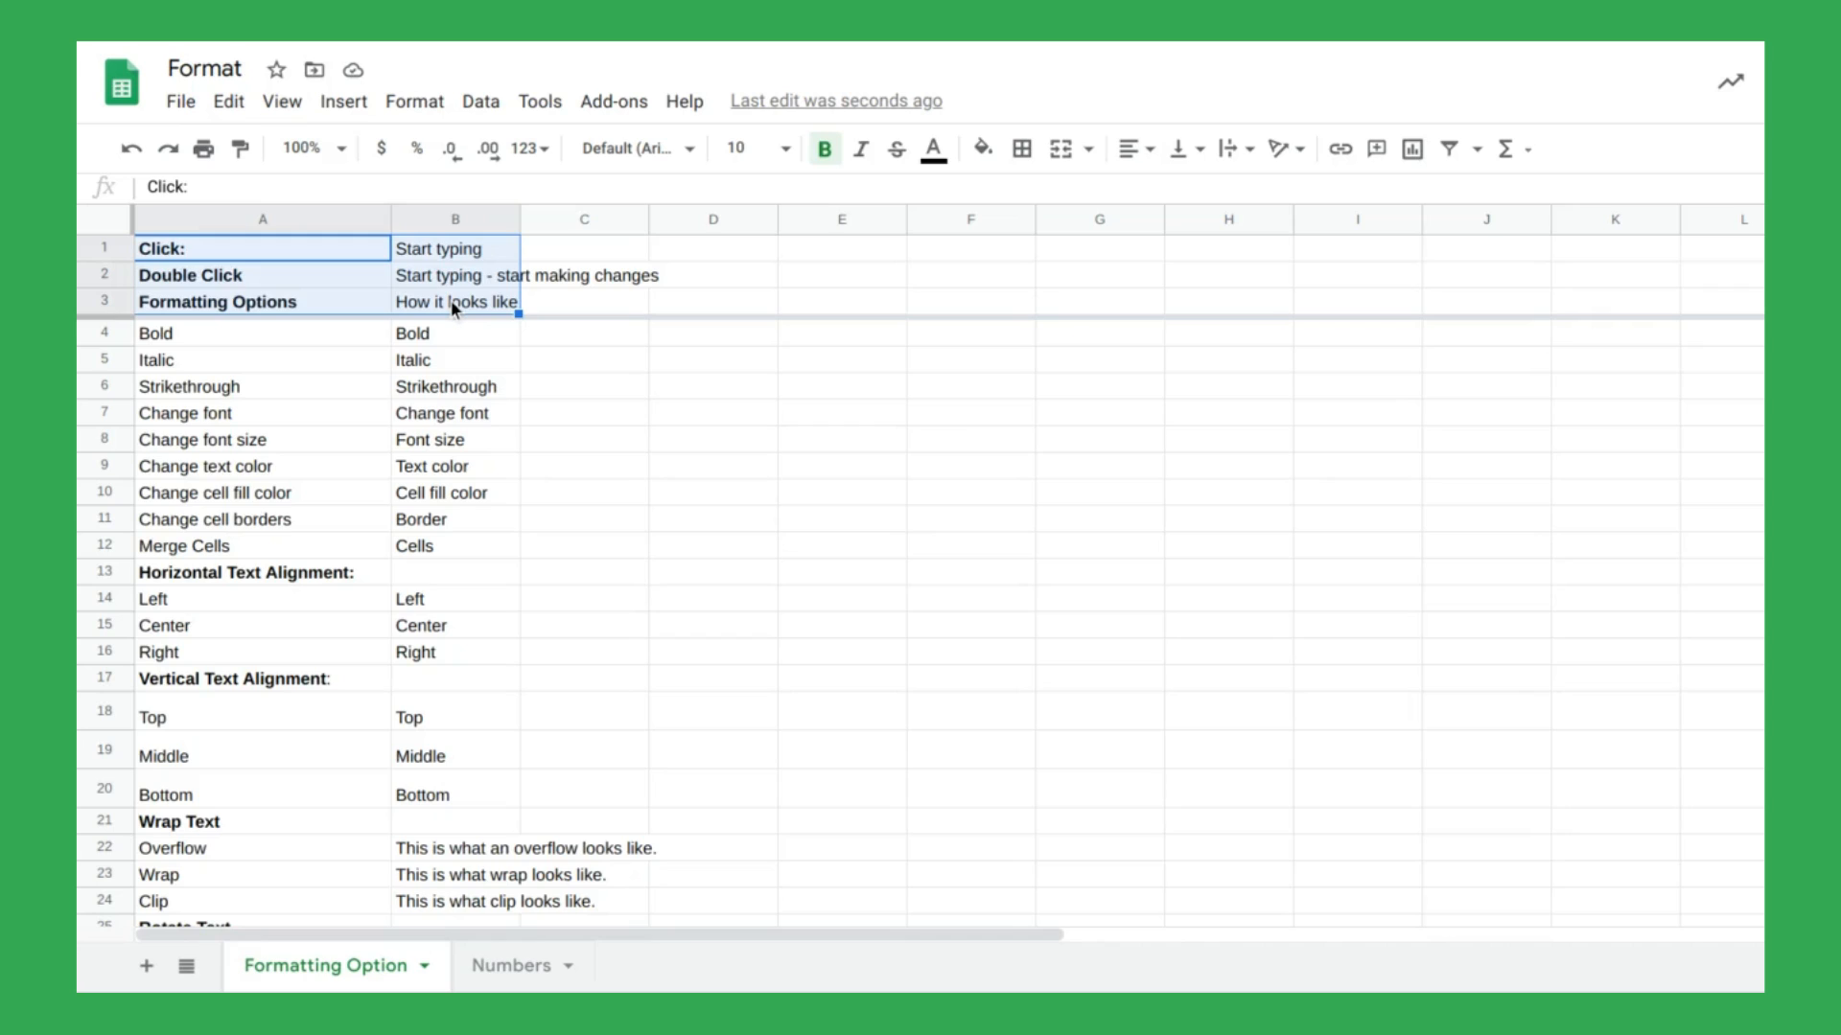
left_click(821, 152)
left_click(827, 153)
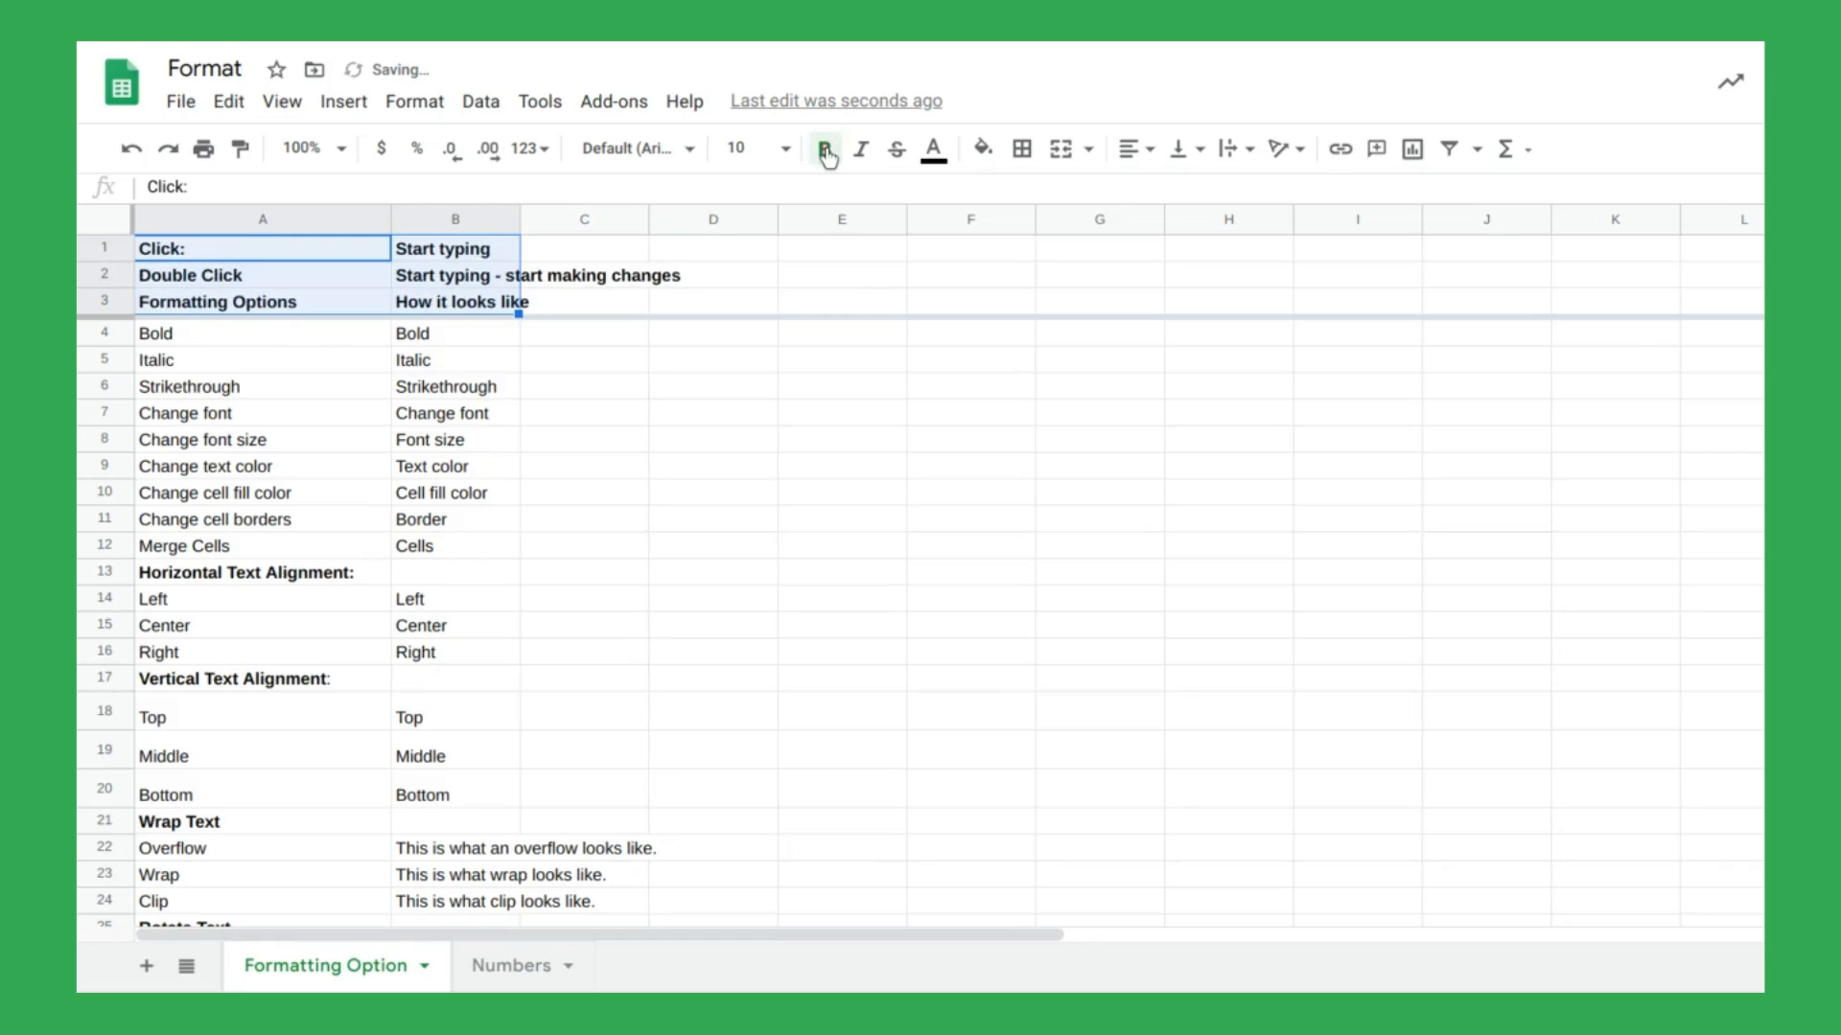
Make the "Bold" sample in B4 bold and the "Italic" sample in B5 italic.
left_click(495, 339)
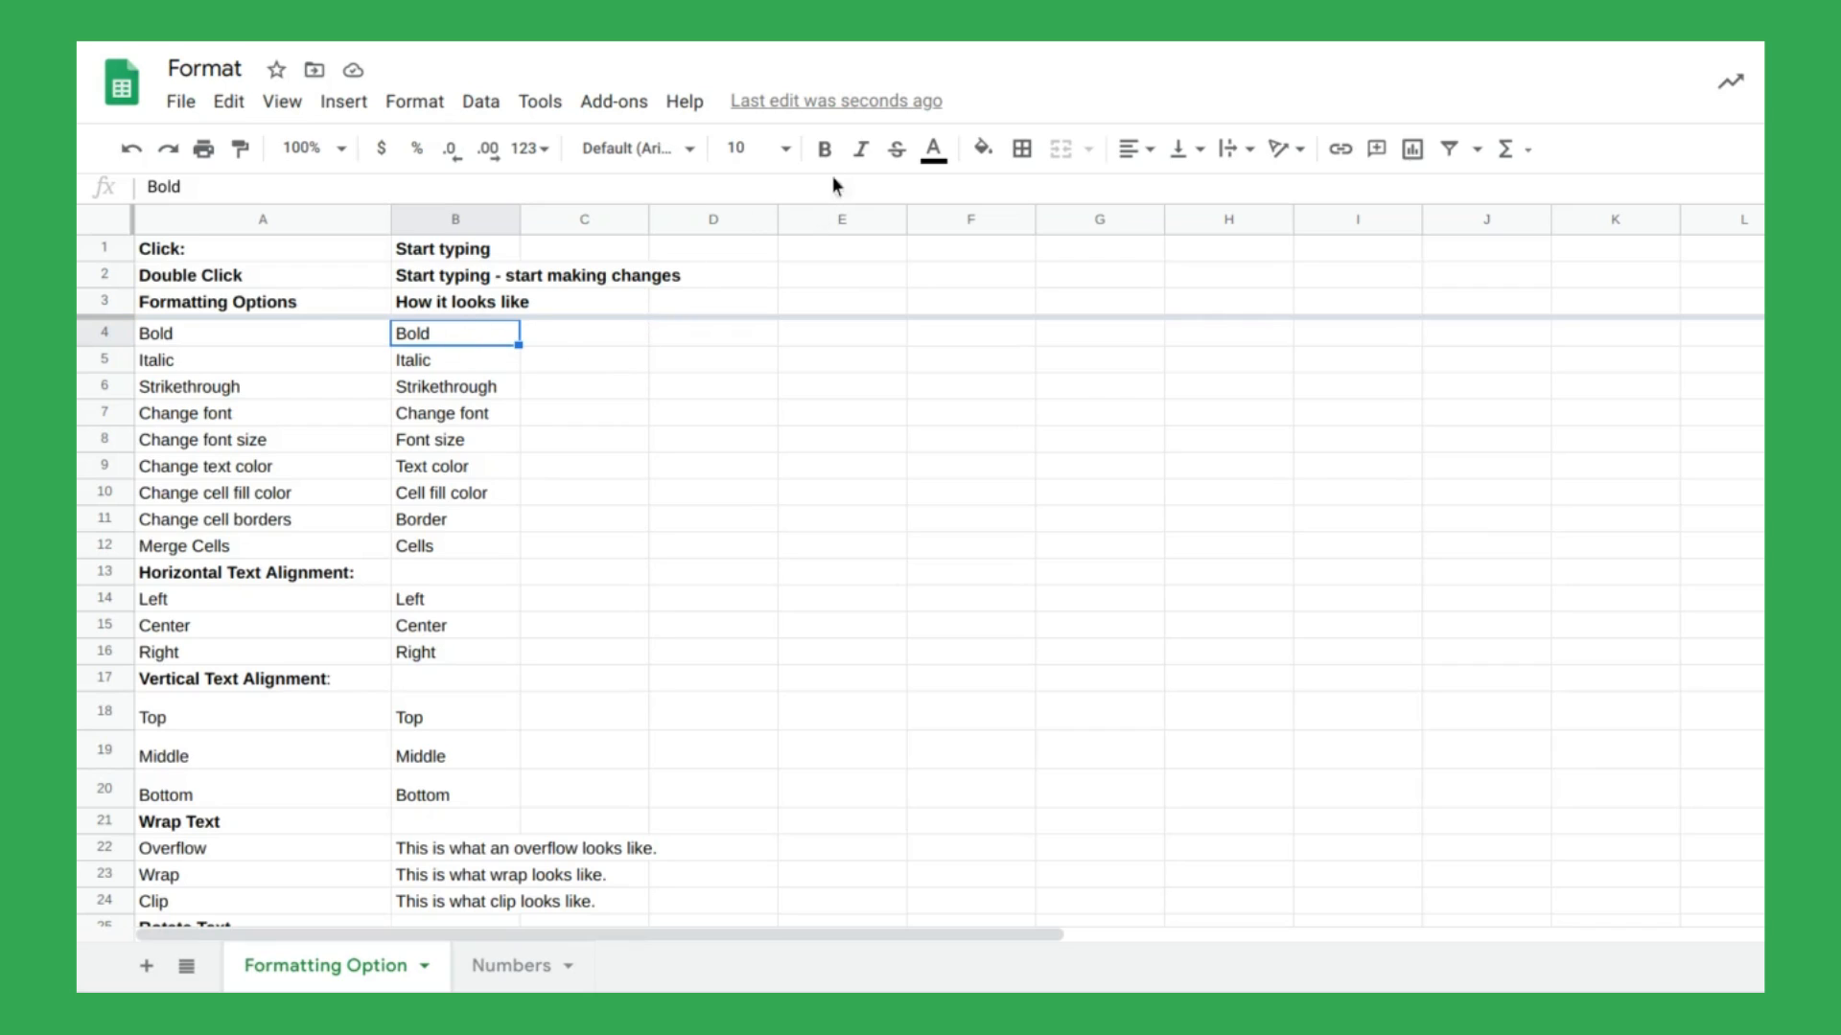
left_click(823, 150)
left_click(483, 359)
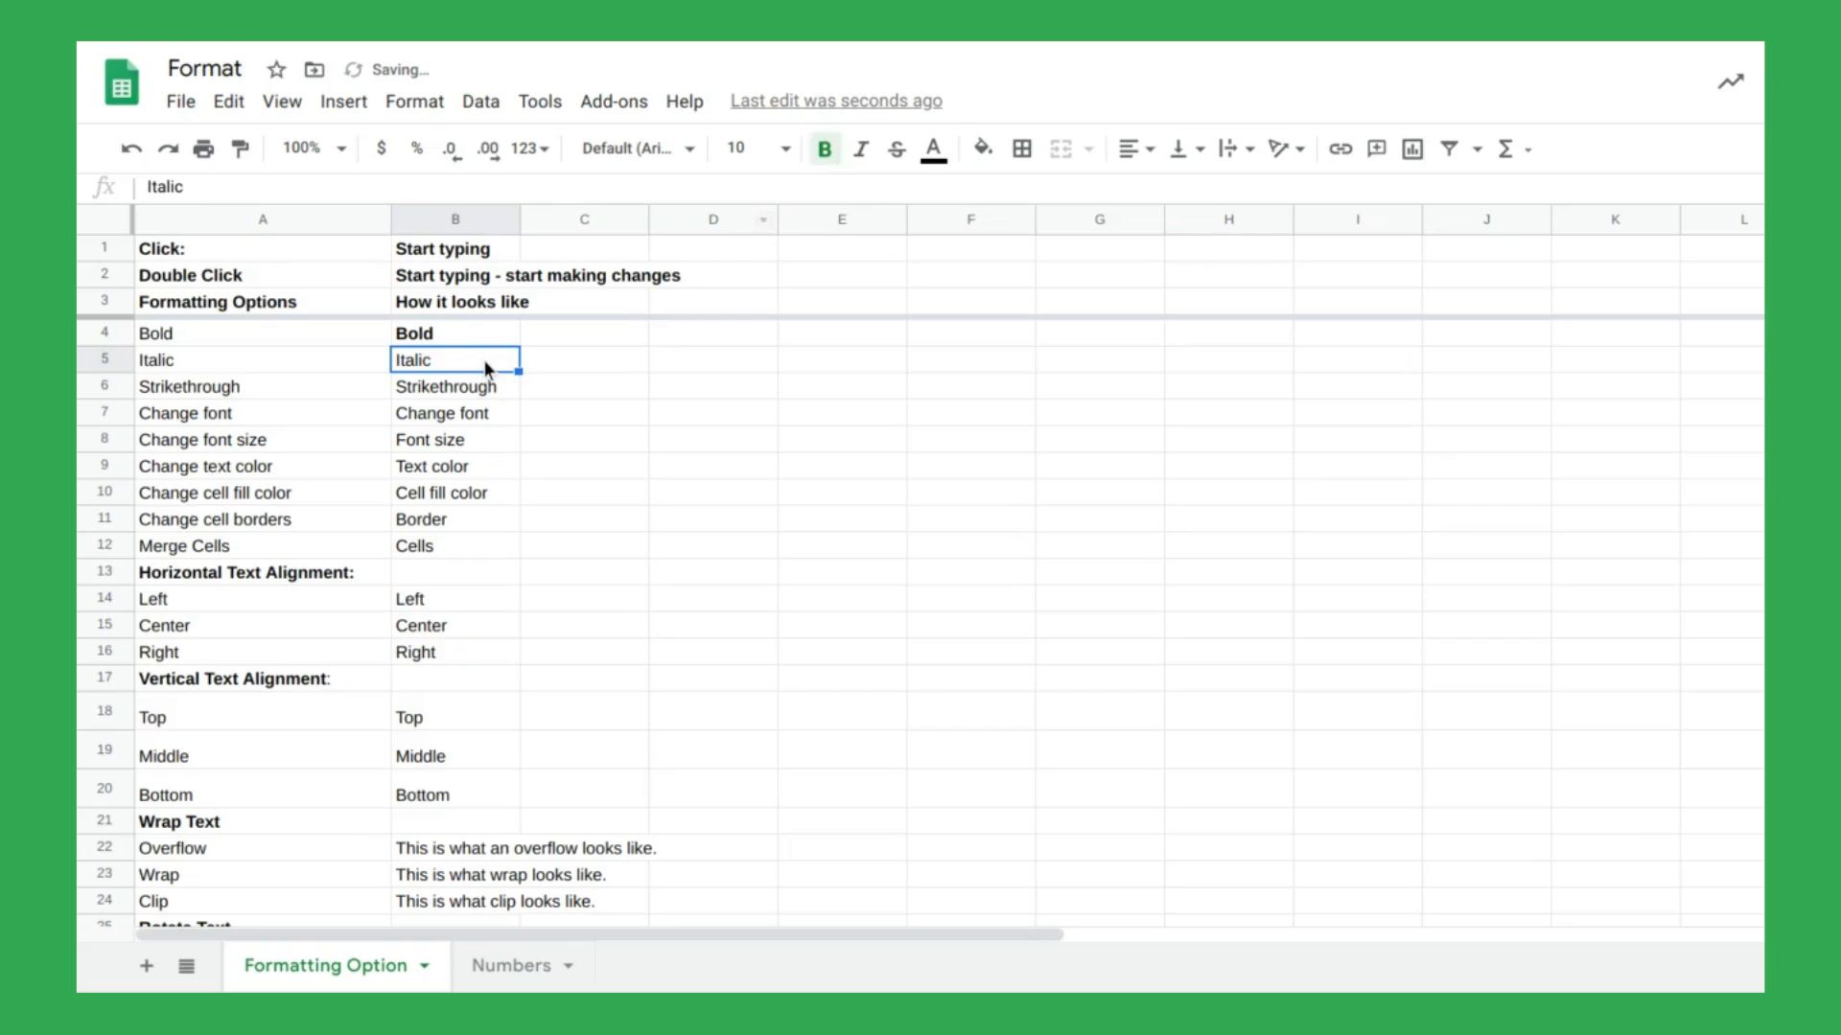
left_click(863, 151)
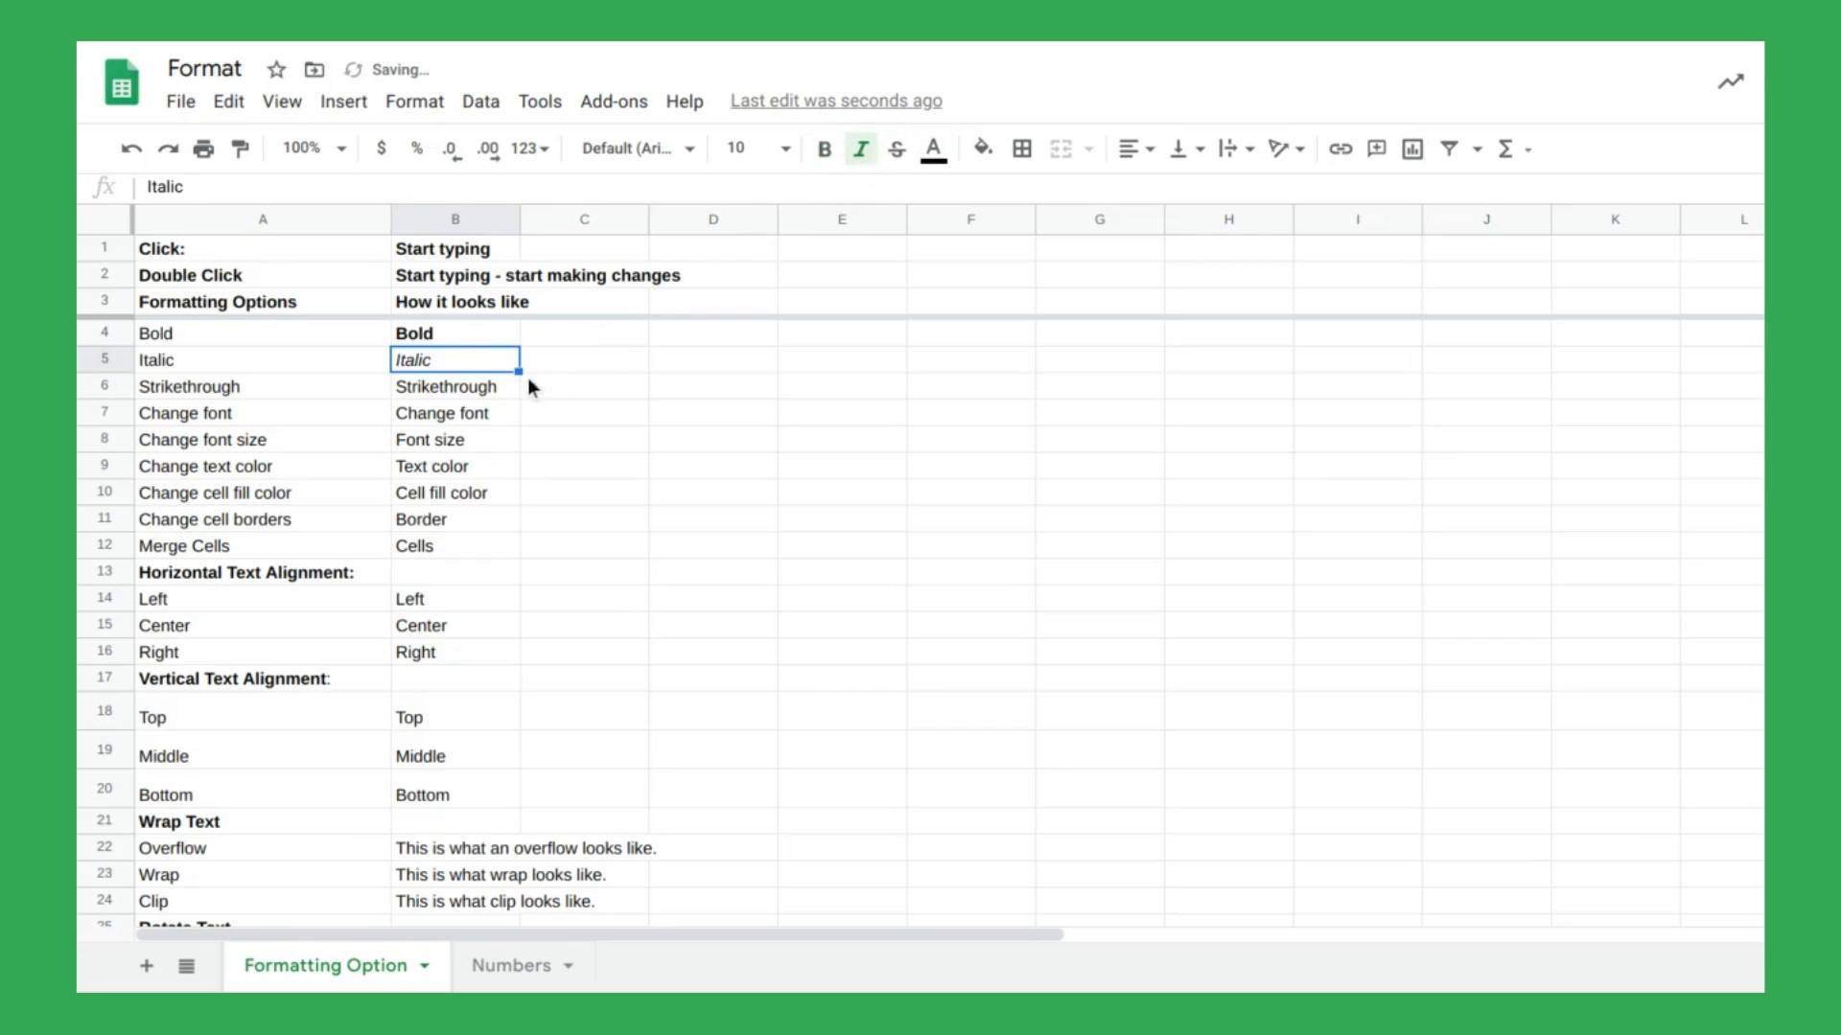
Apply strikethrough to the sample text in B6 and set the font of B7 to Comic Sans MS.
left_click(499, 391)
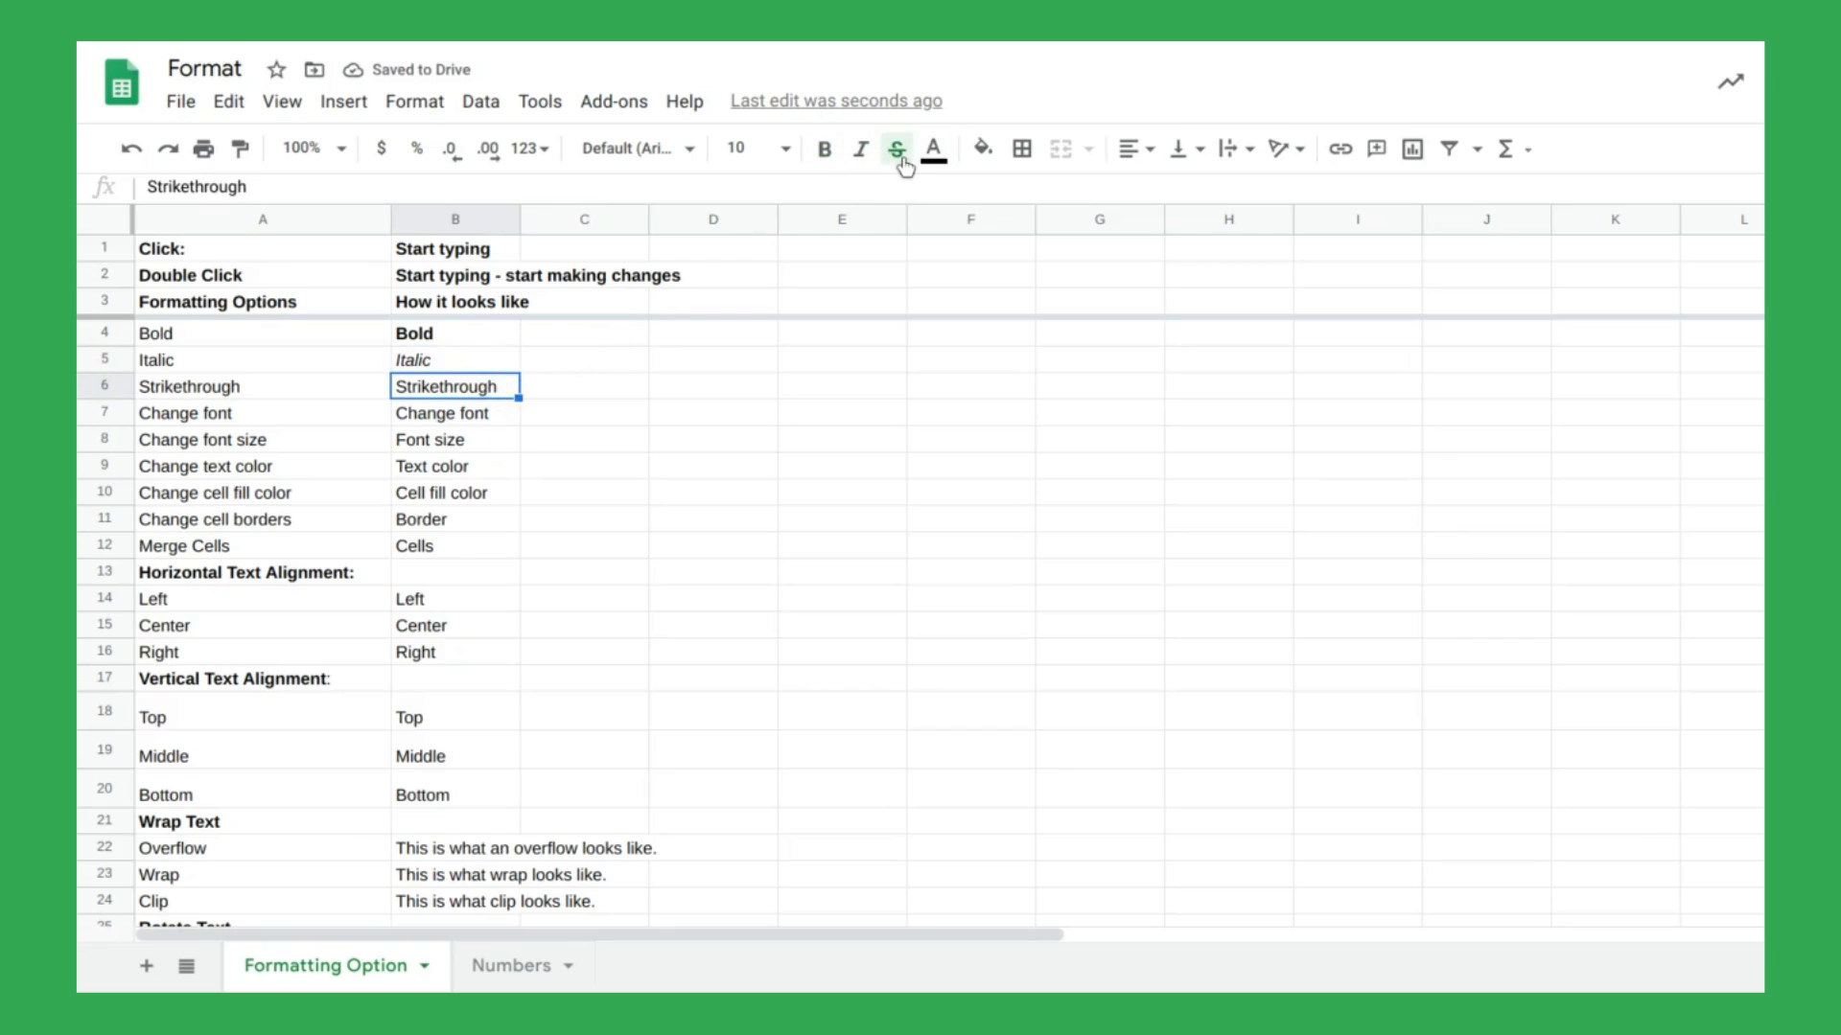
left_click(895, 150)
left_click(485, 422)
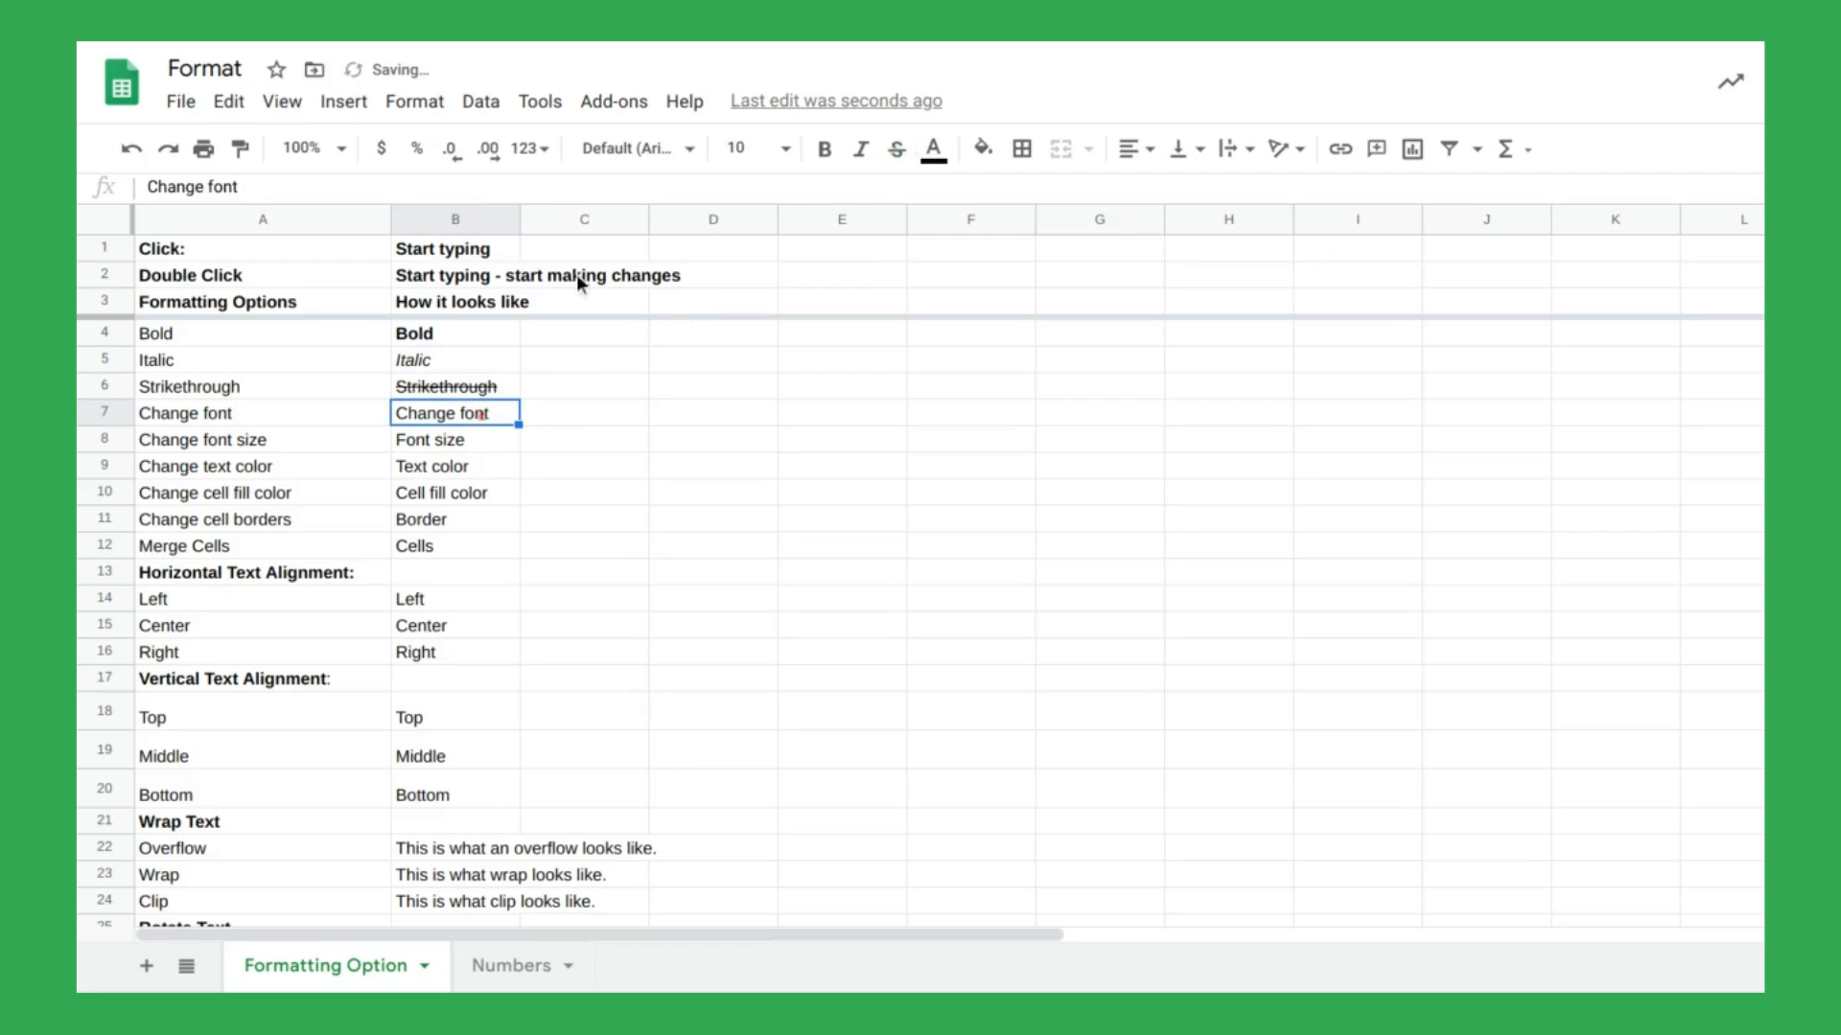
left_click(658, 150)
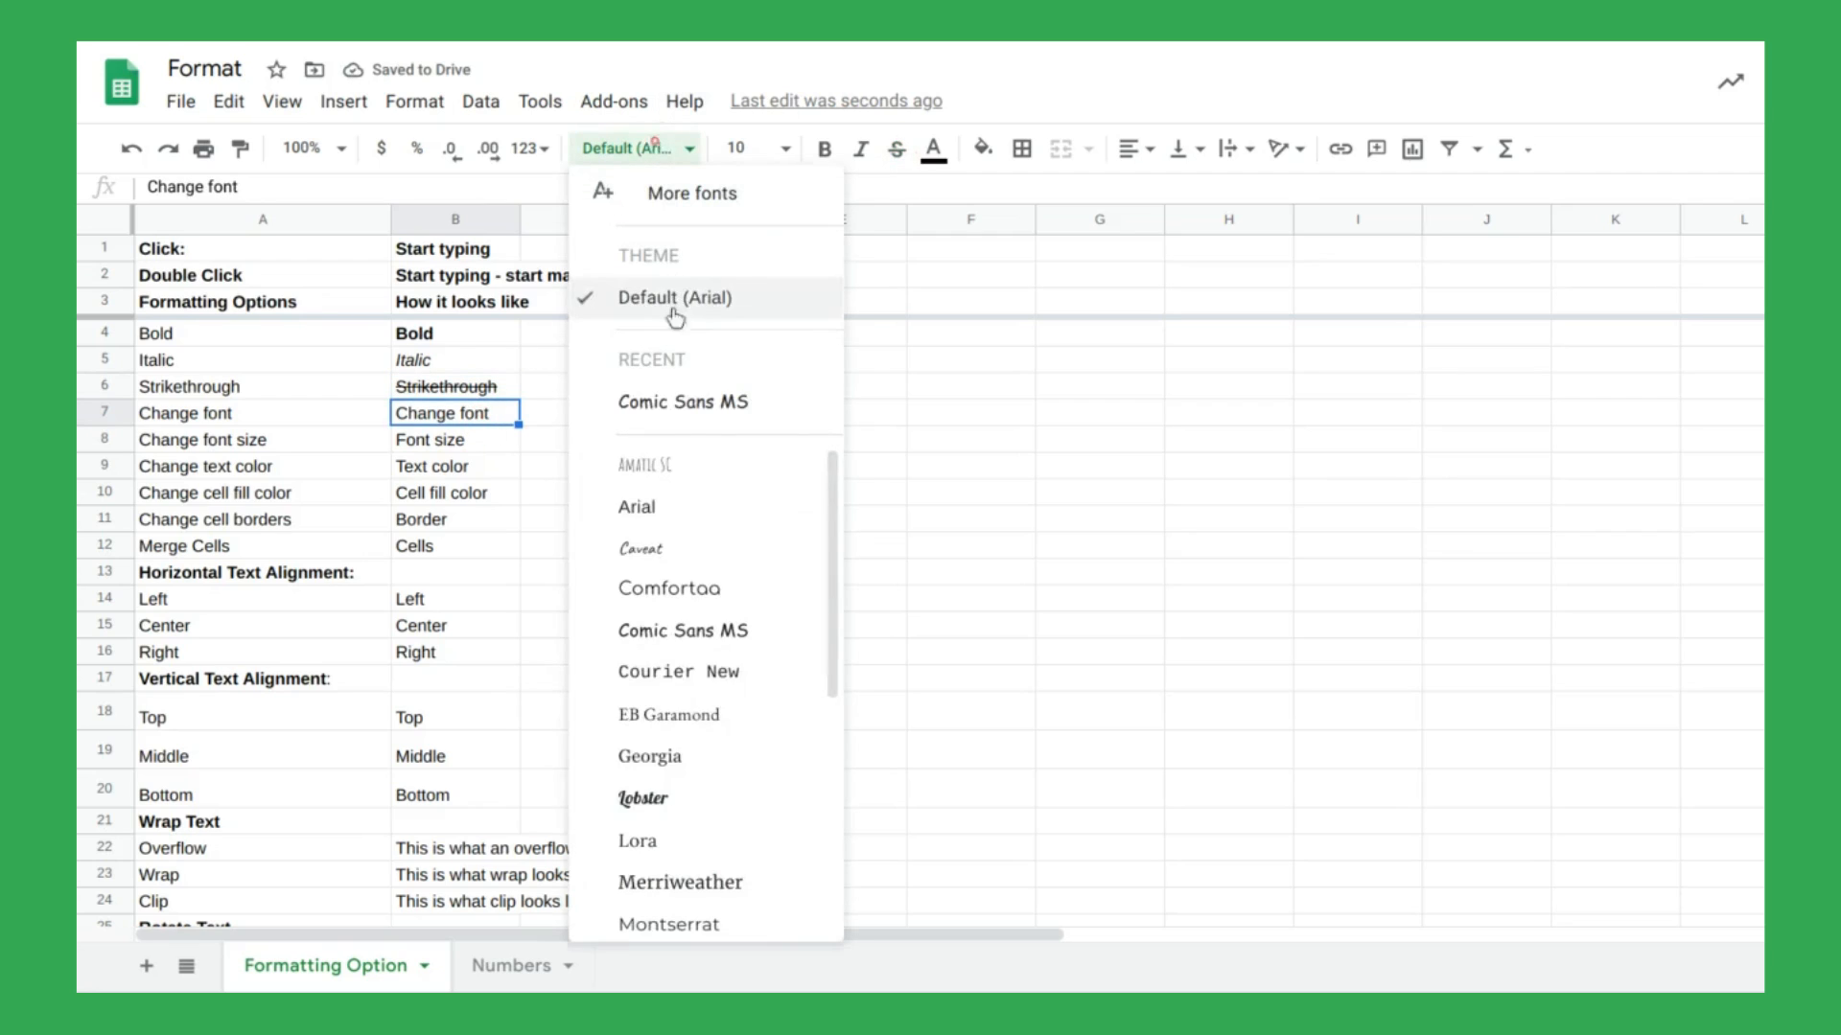
left_click(679, 410)
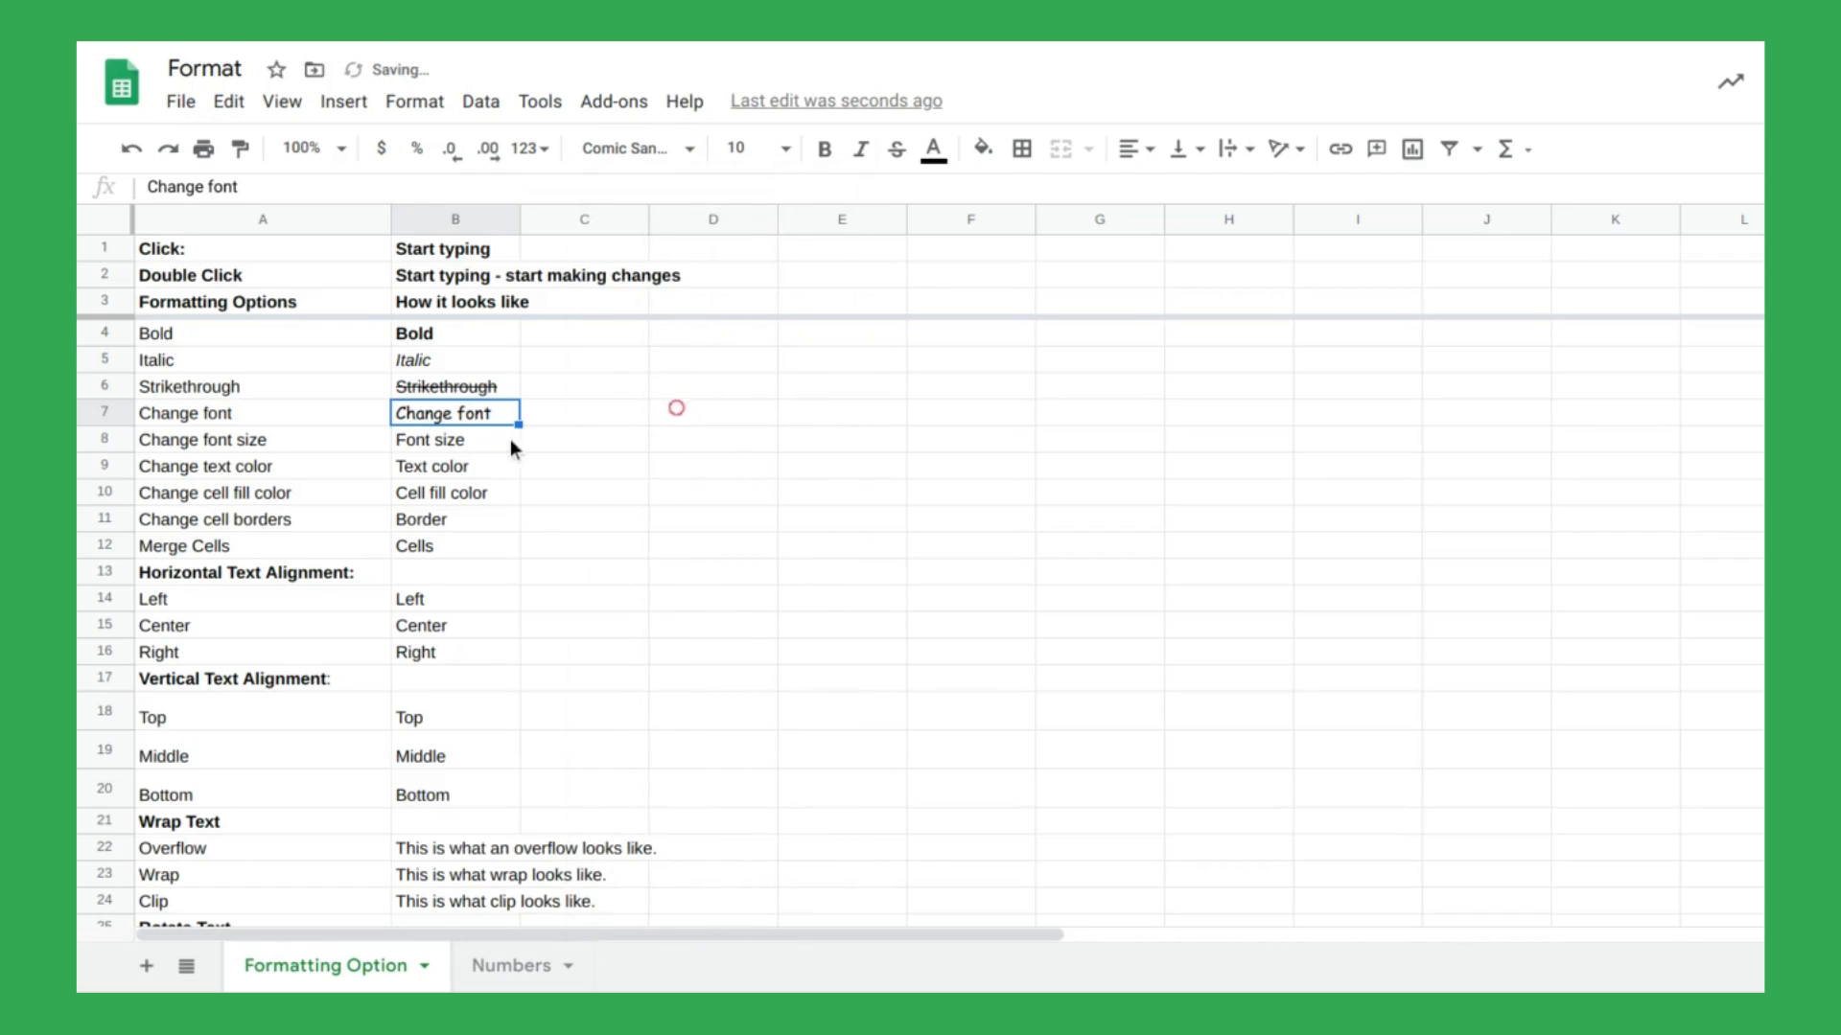
Set the font size of B8 to 11 and the text color of B9 to red.
left_click(489, 440)
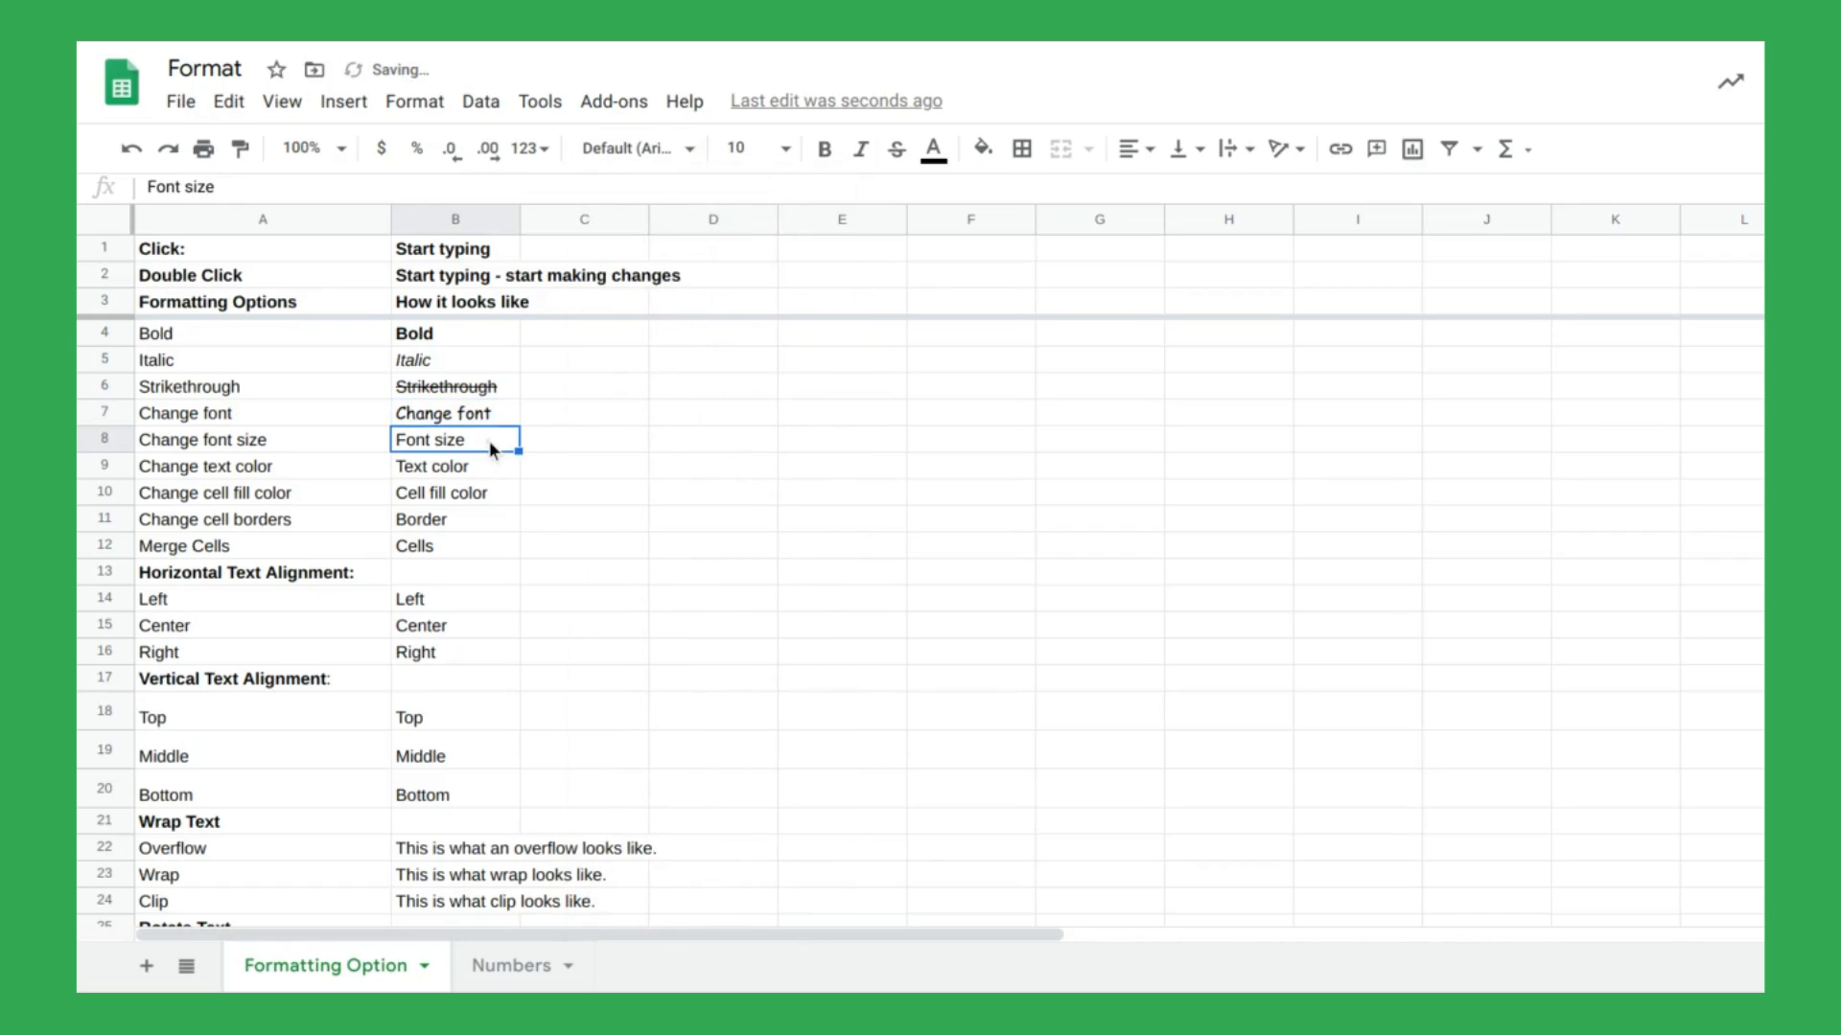
left_click(785, 147)
left_click(772, 409)
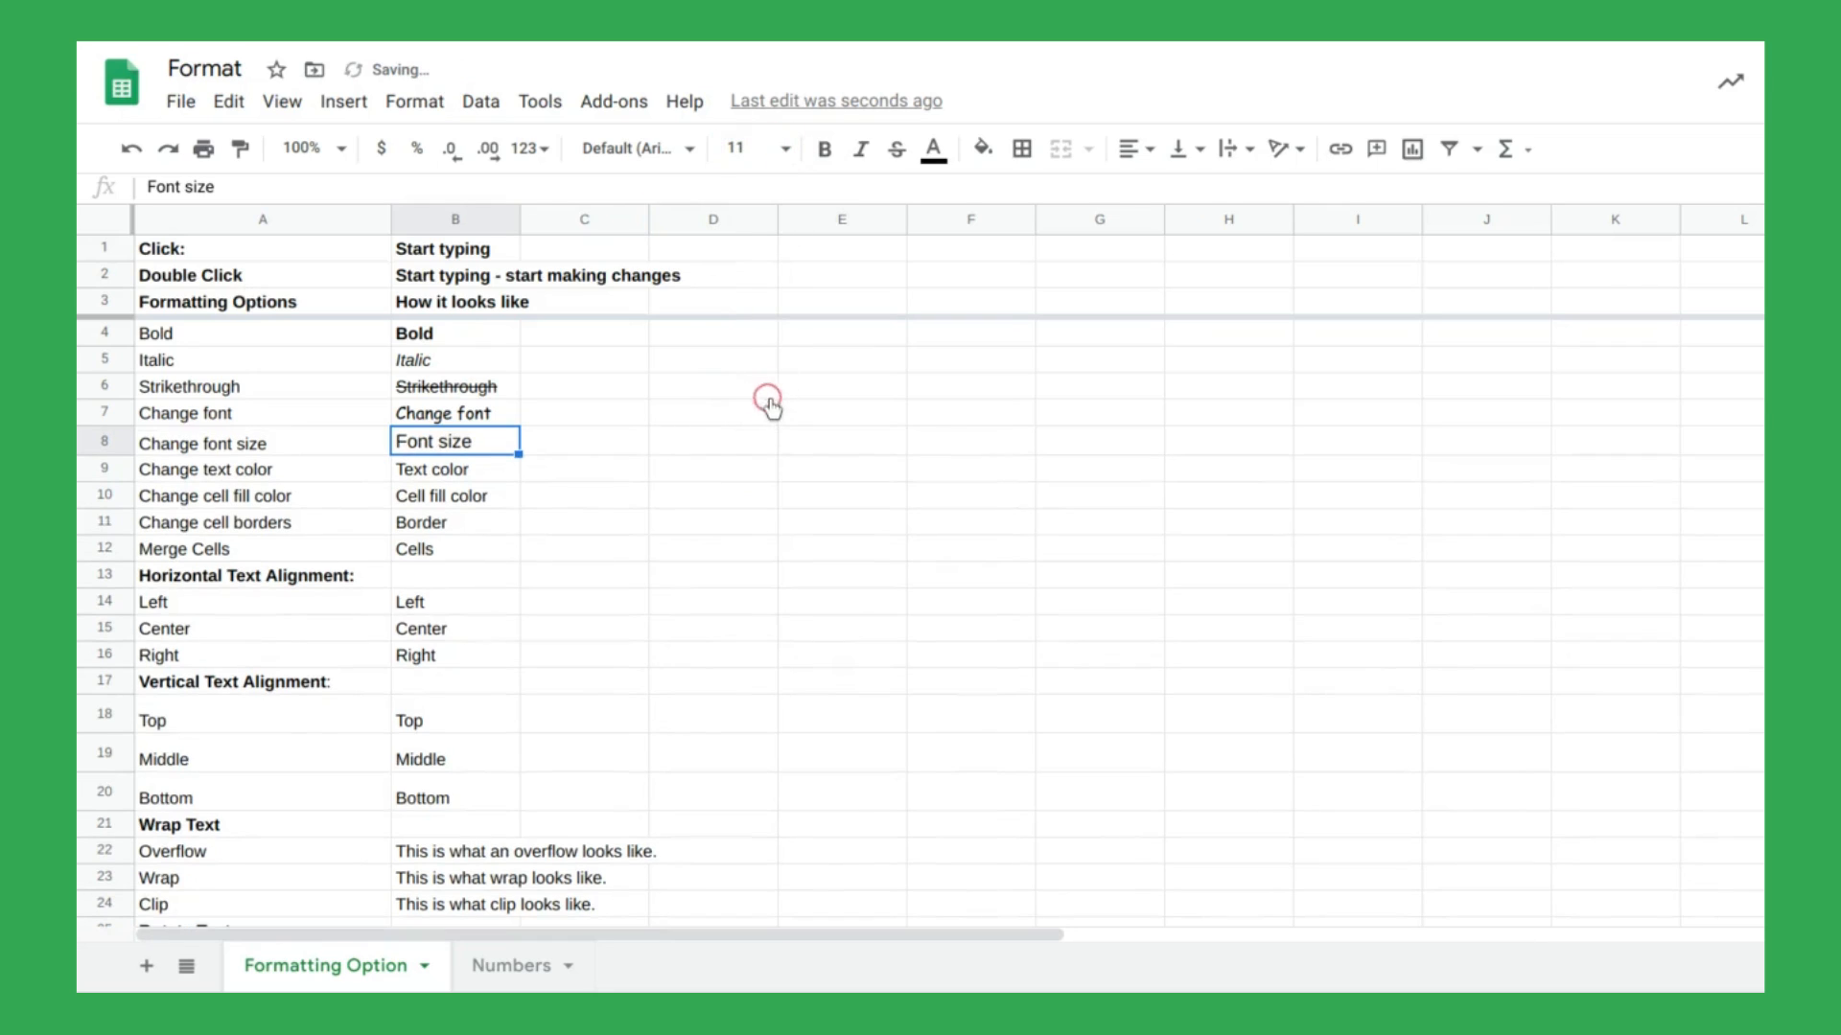
left_click(505, 472)
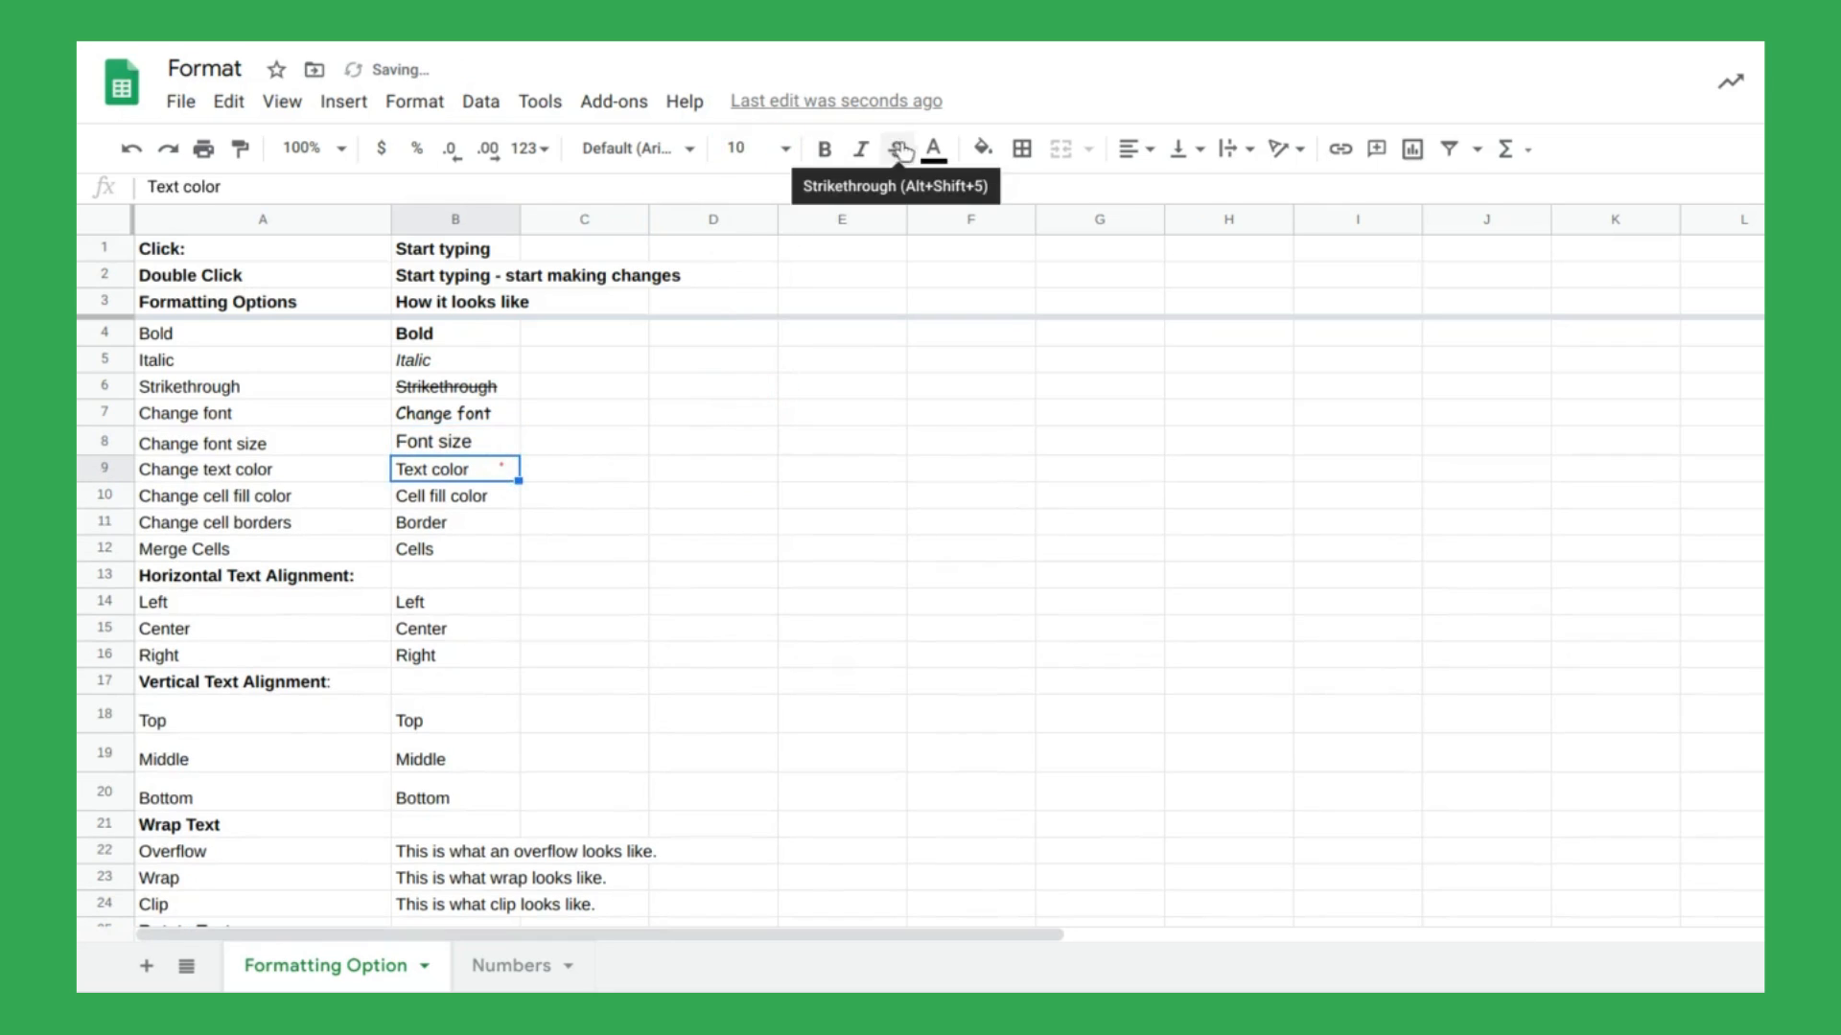
left_click(935, 152)
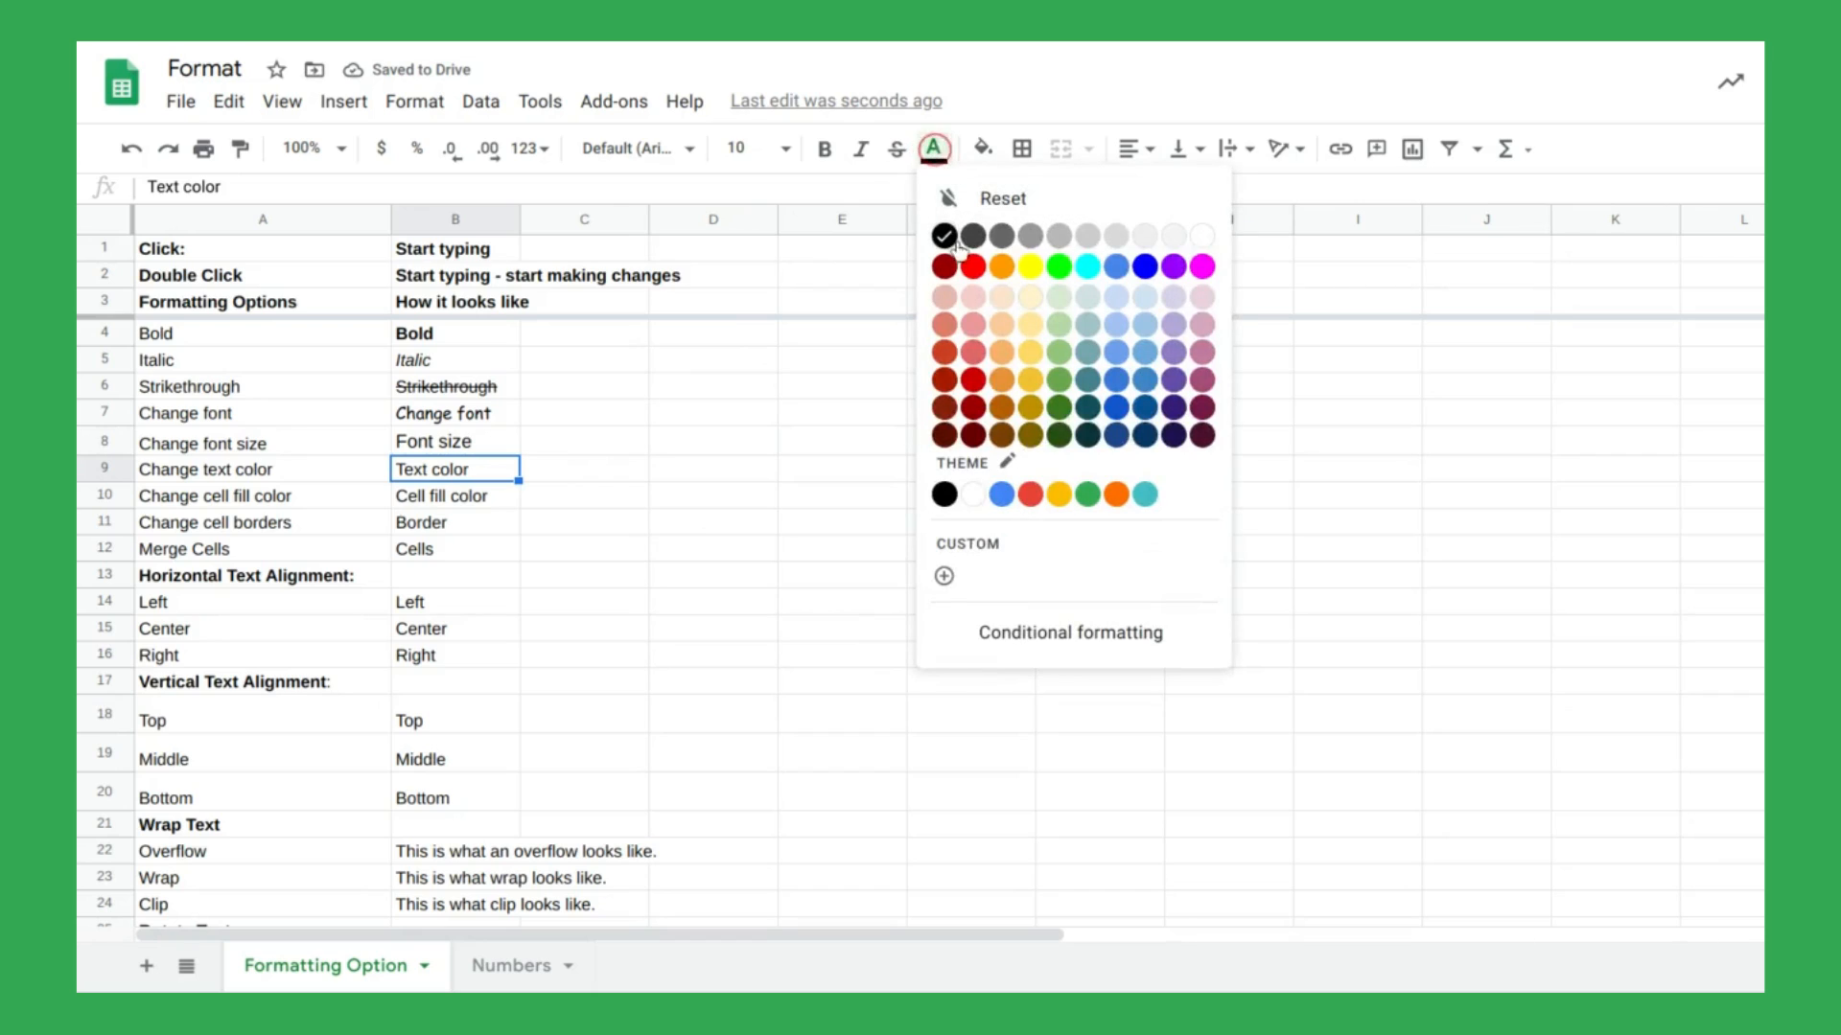
left_click(971, 268)
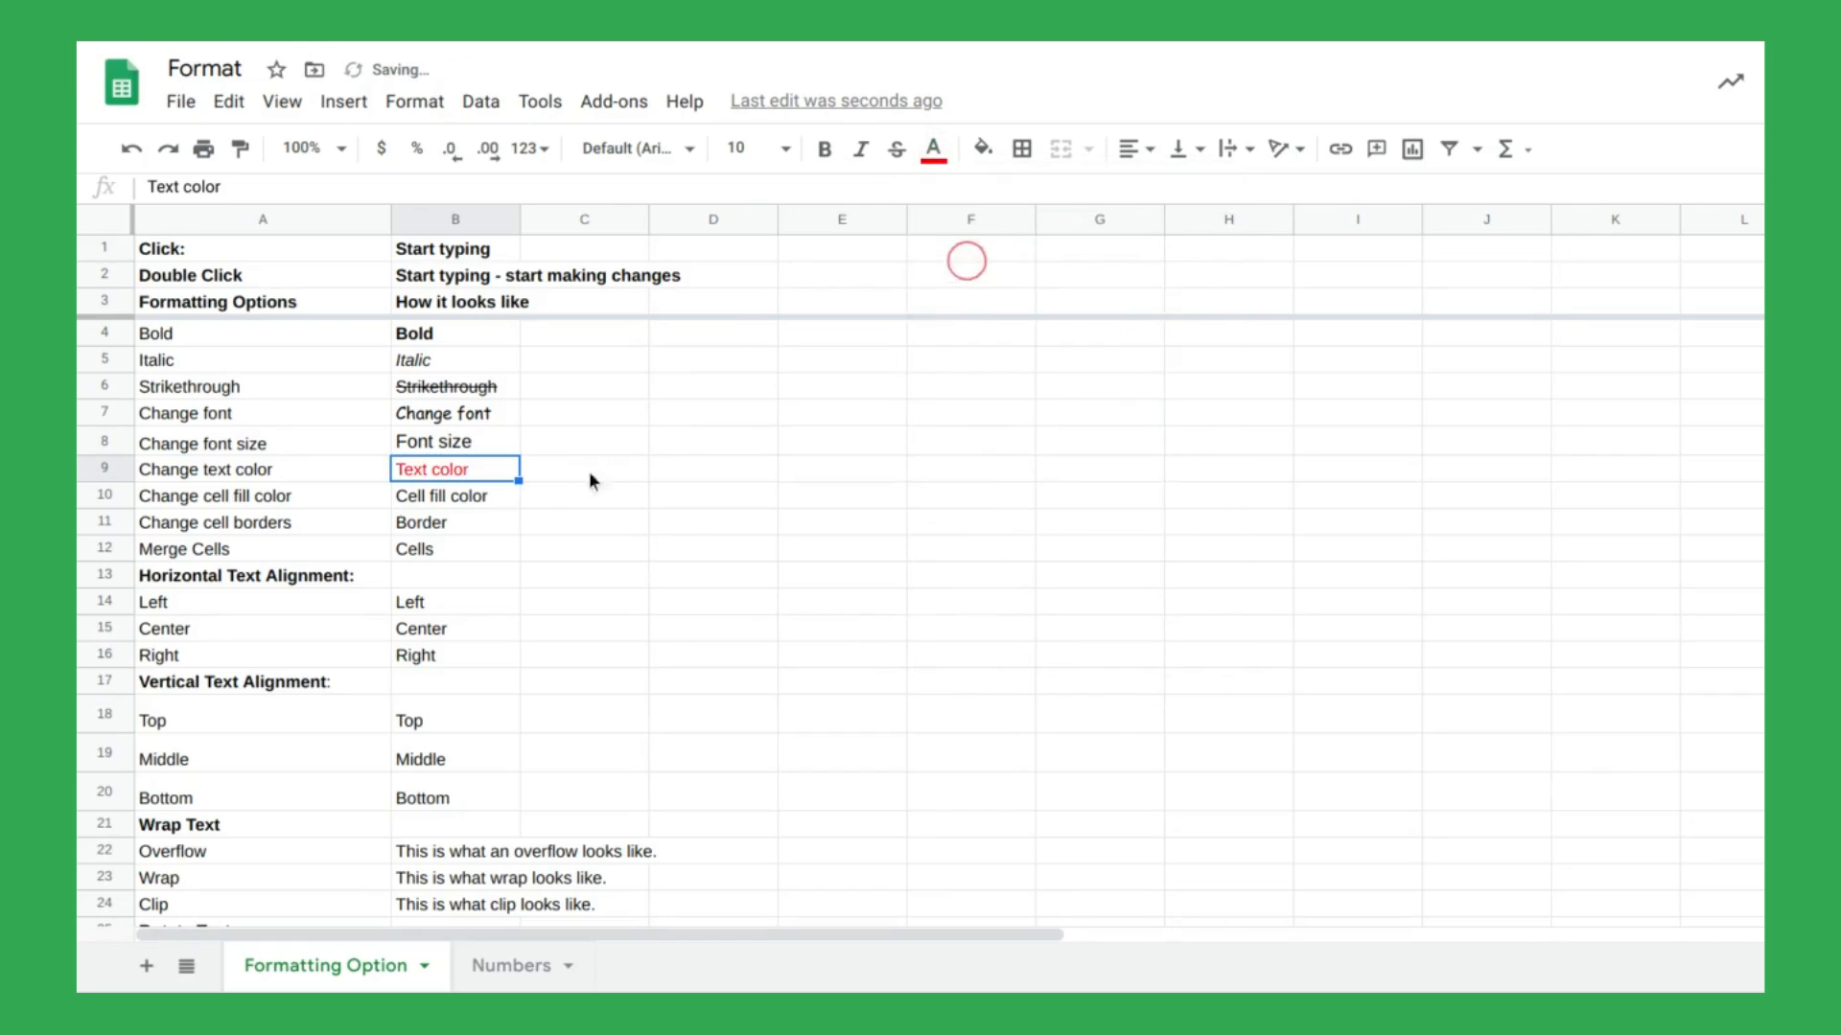
Fill the "Cell fill color" cell B10 with red.
left_click(496, 498)
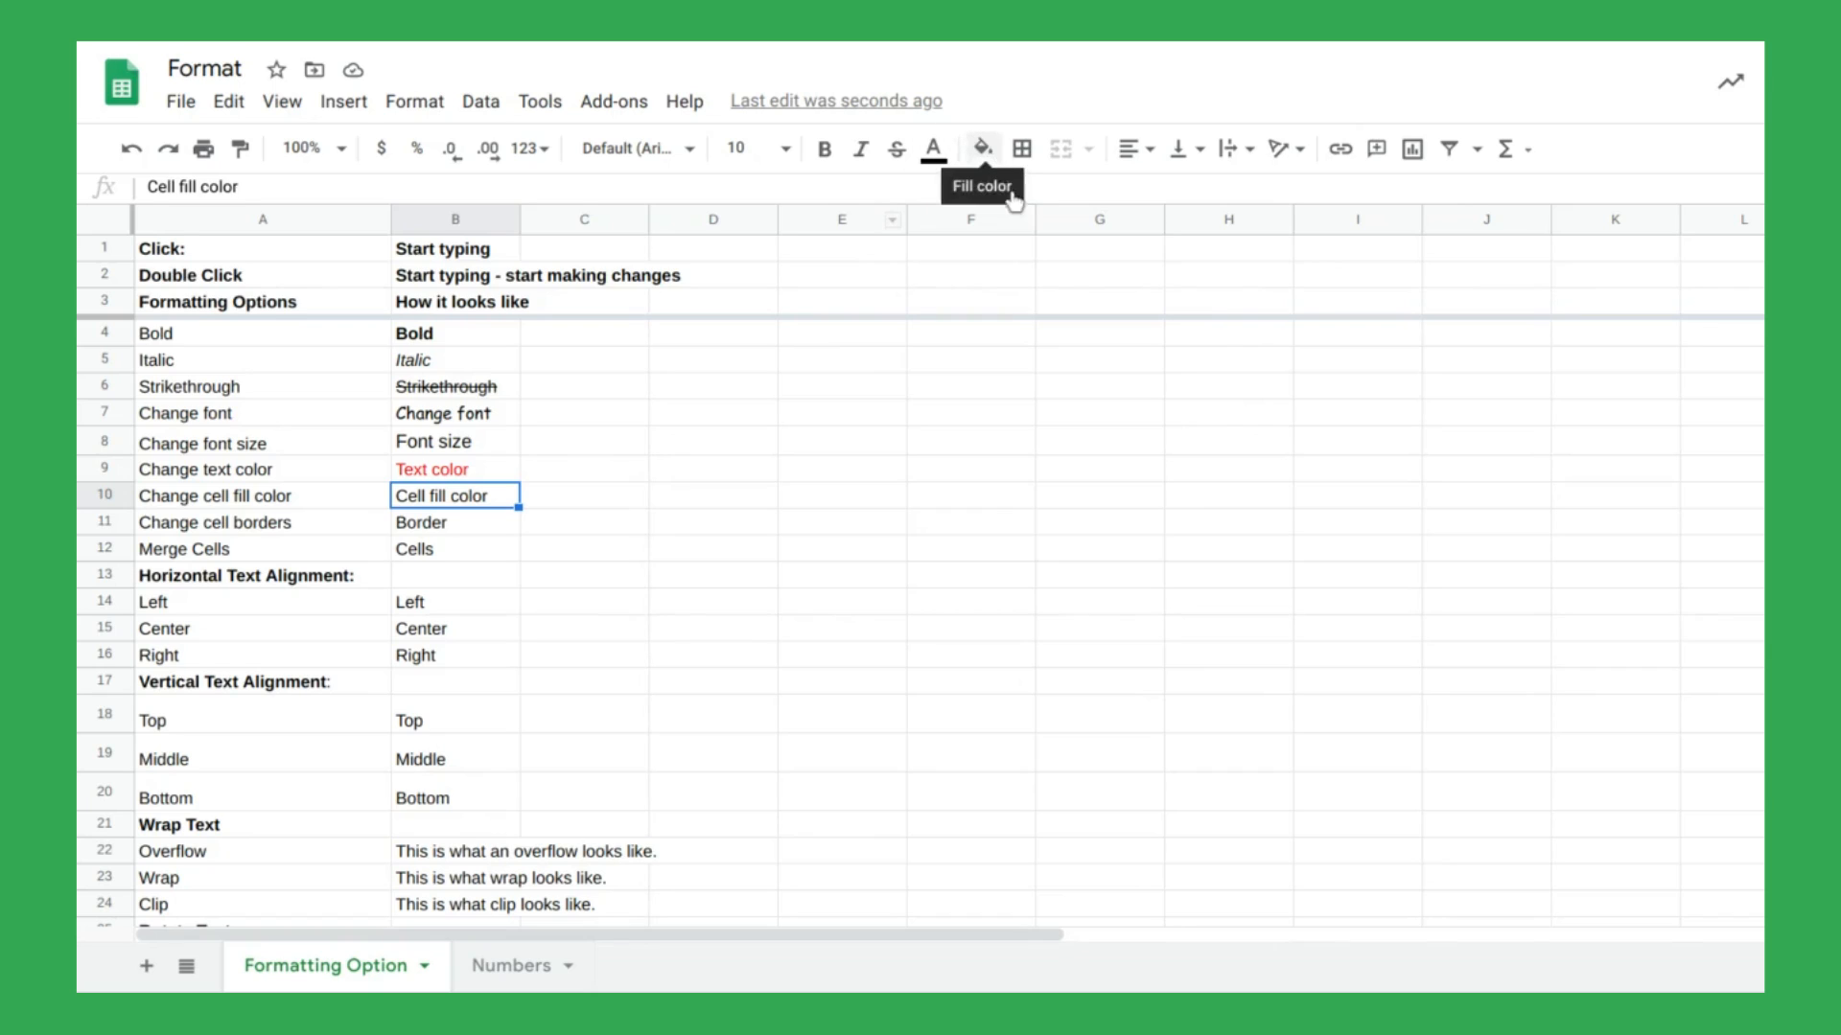
left_click(983, 148)
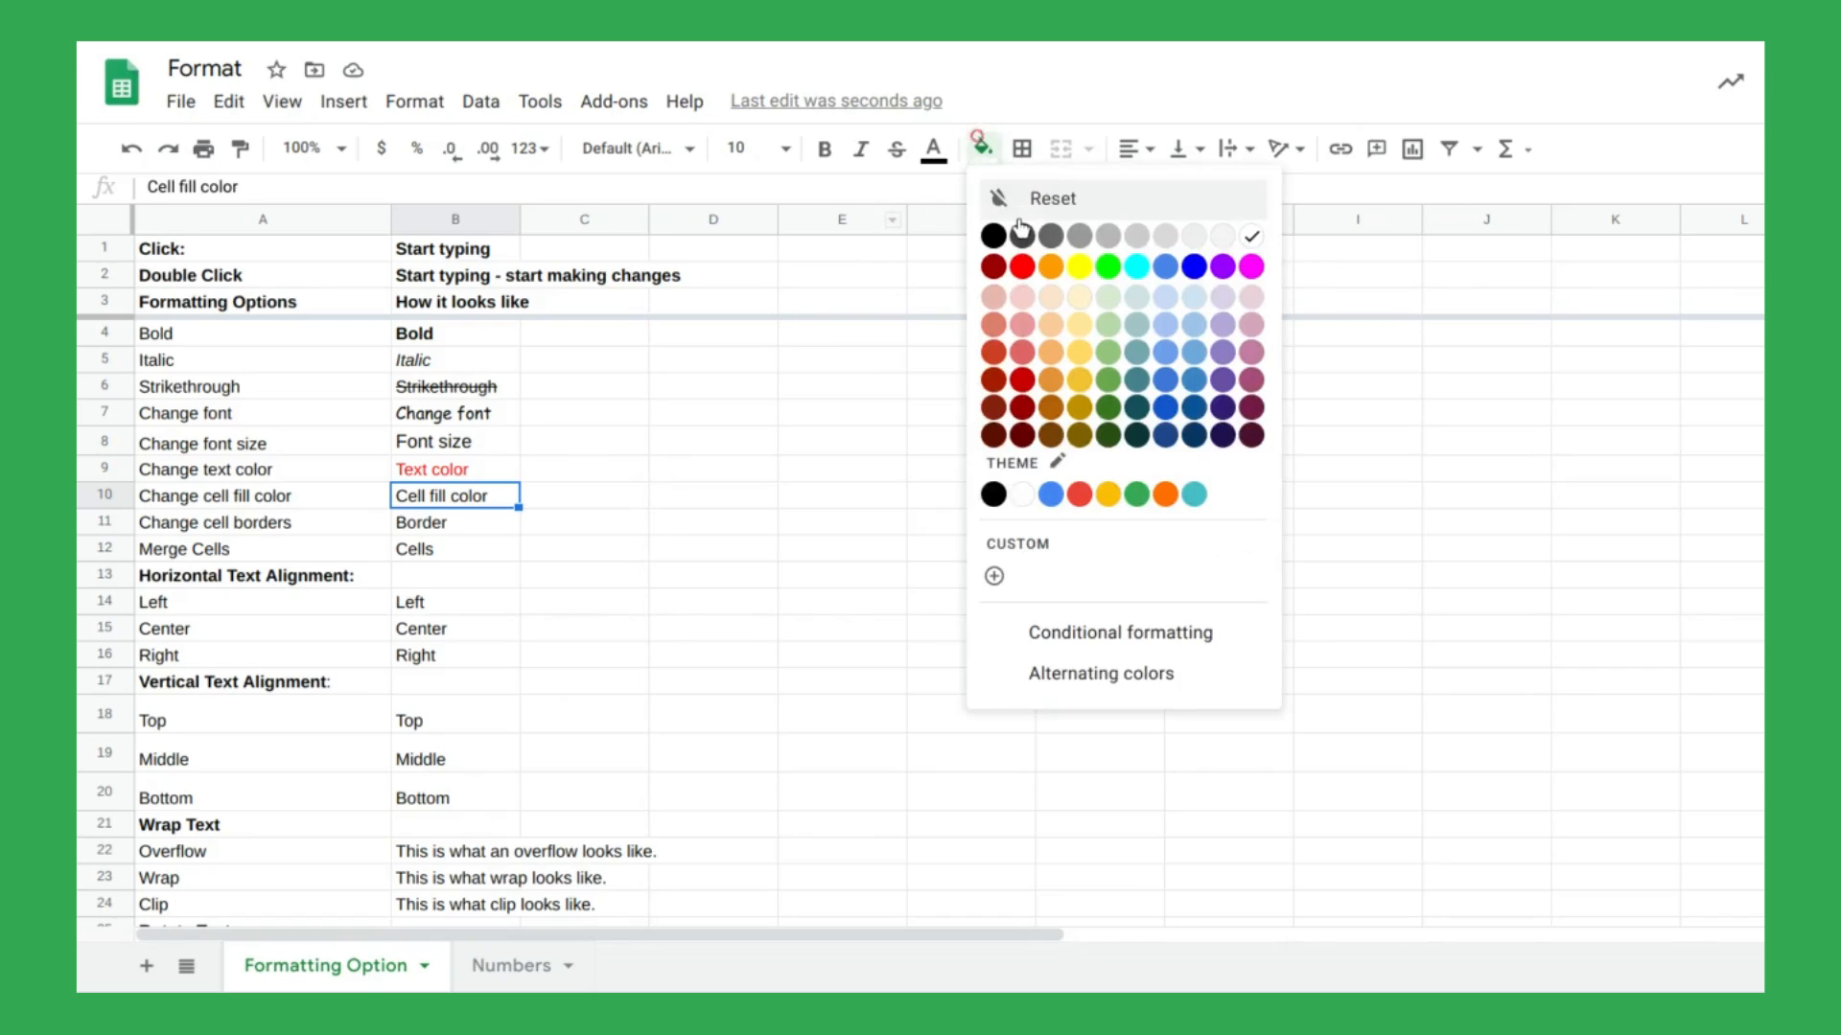
left_click(1022, 268)
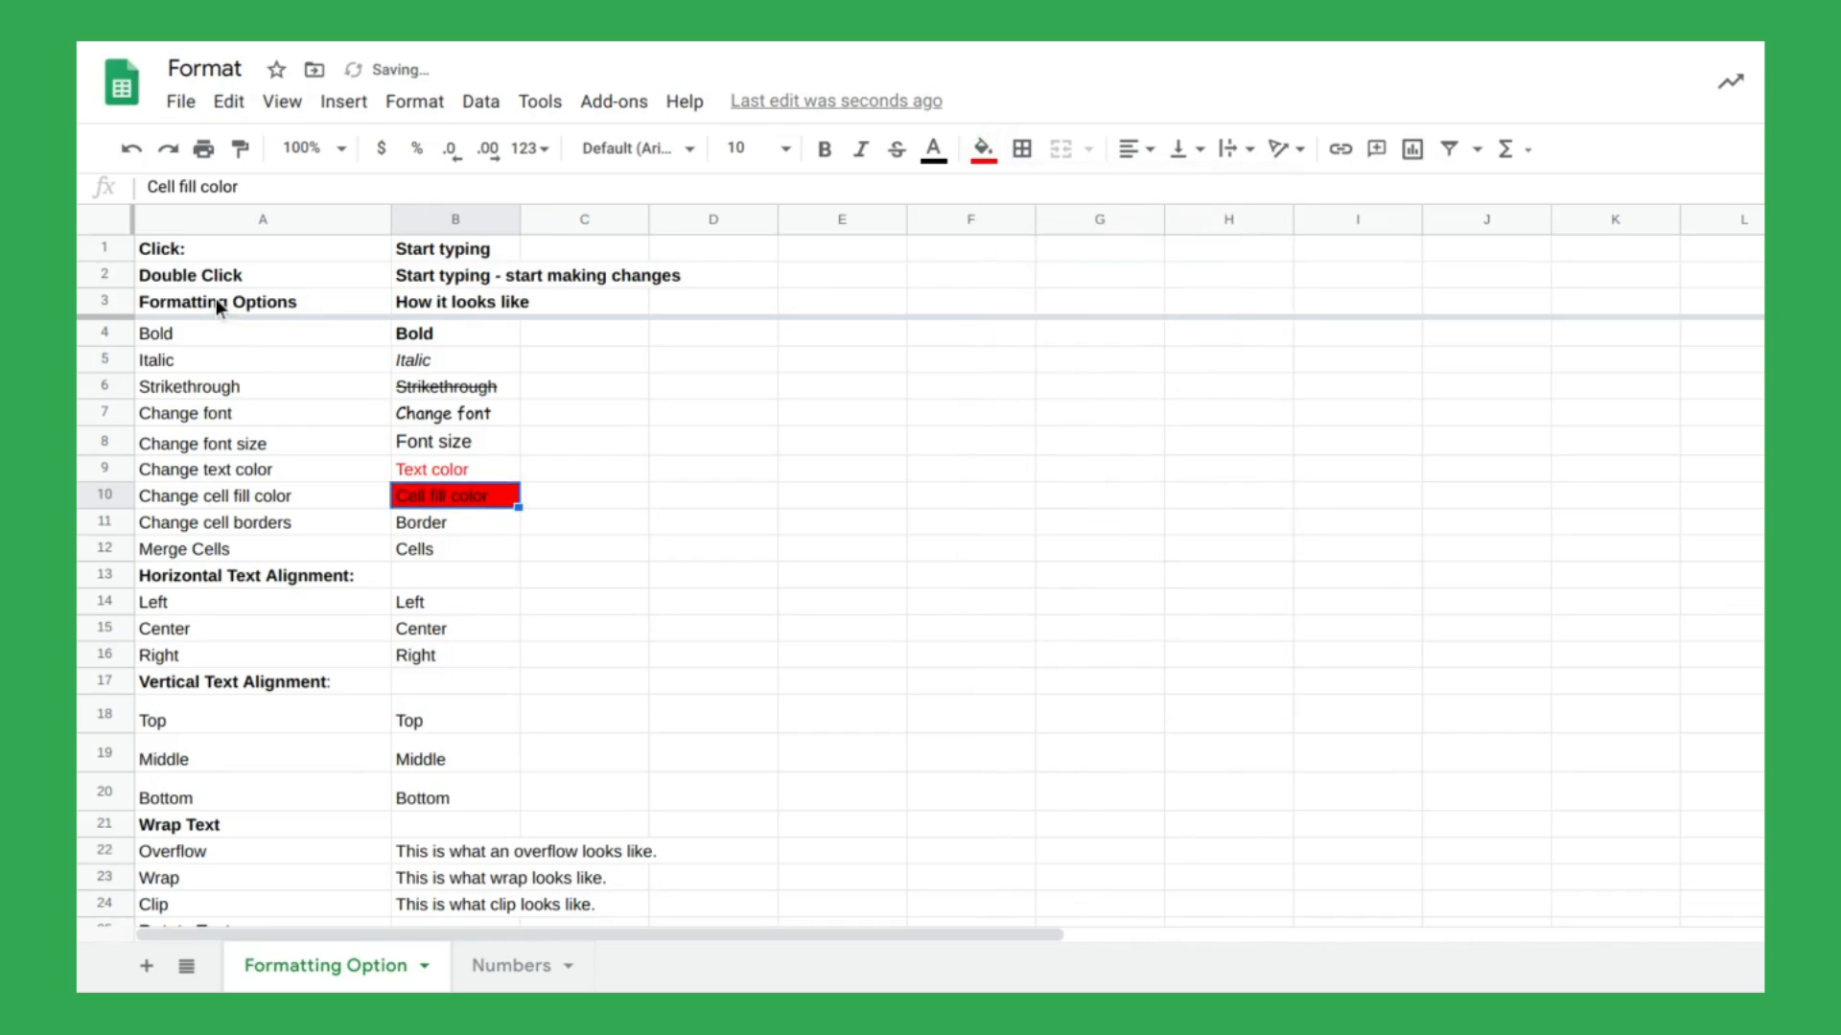
Apply alternating colors to the range A3:B9 using the default cyan style with a header.
left_click_drag(216, 303, 431, 470)
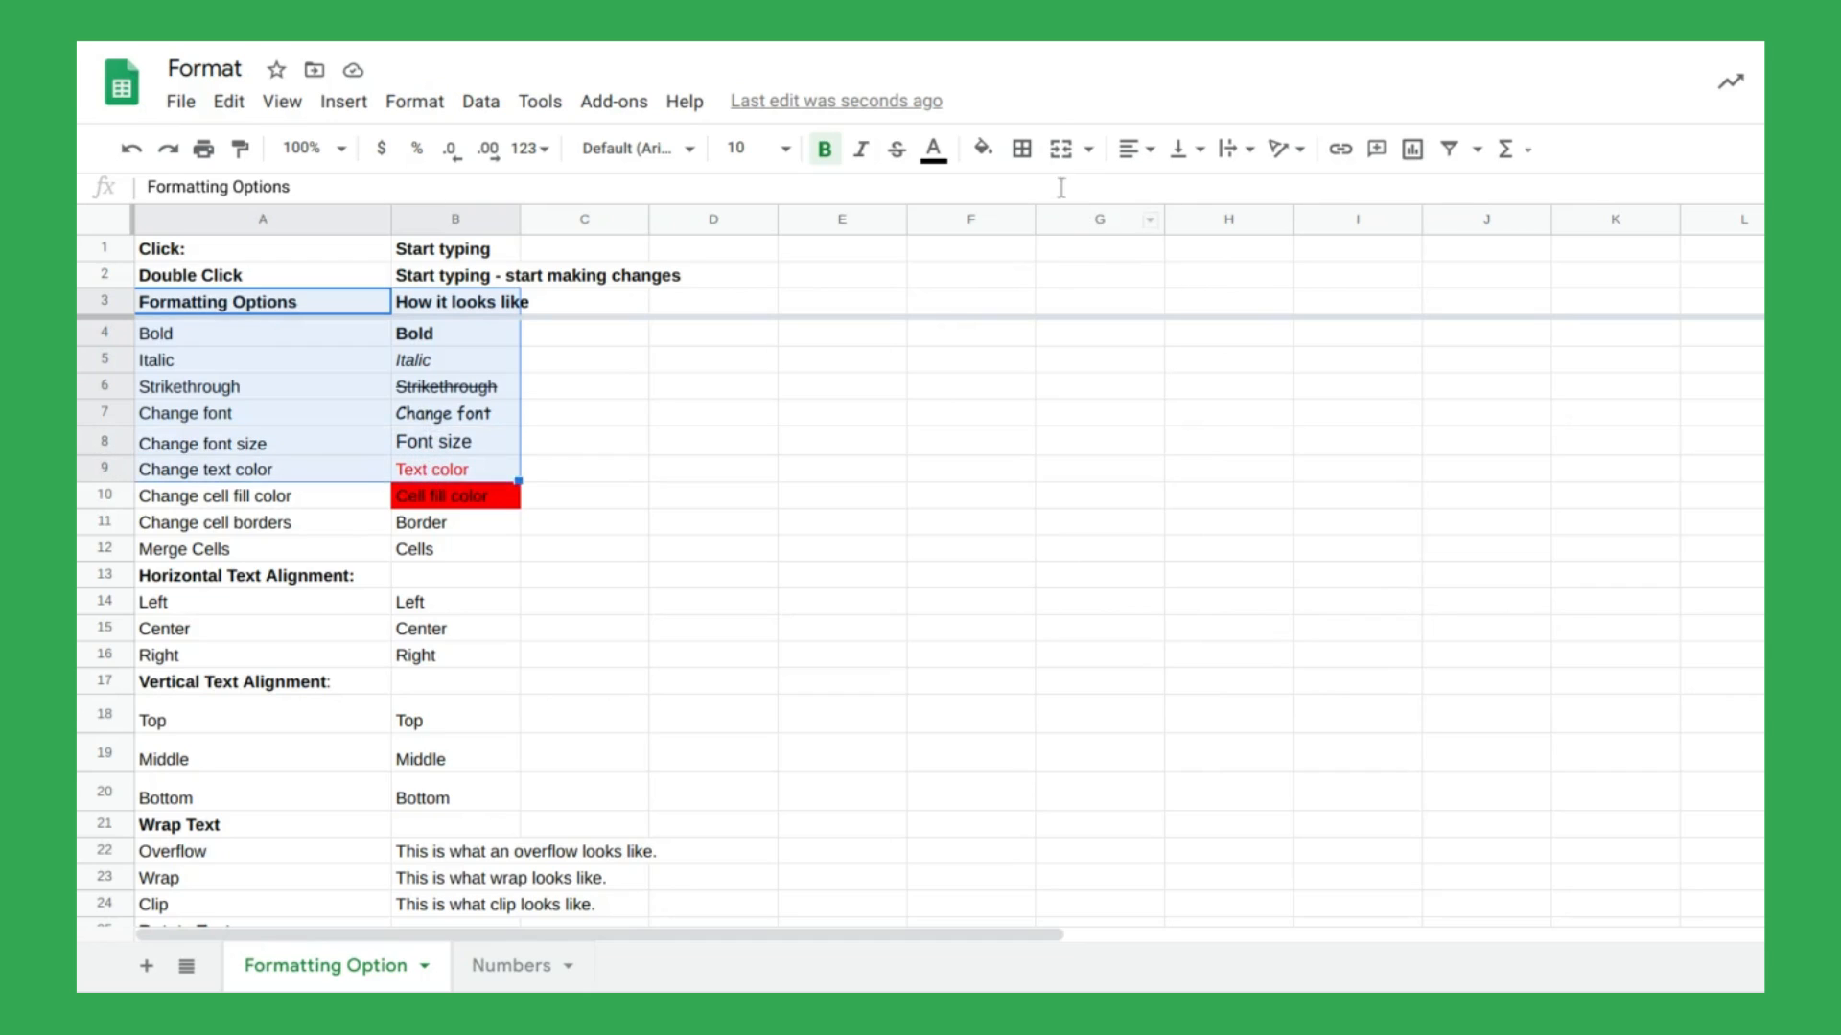
left_click(983, 148)
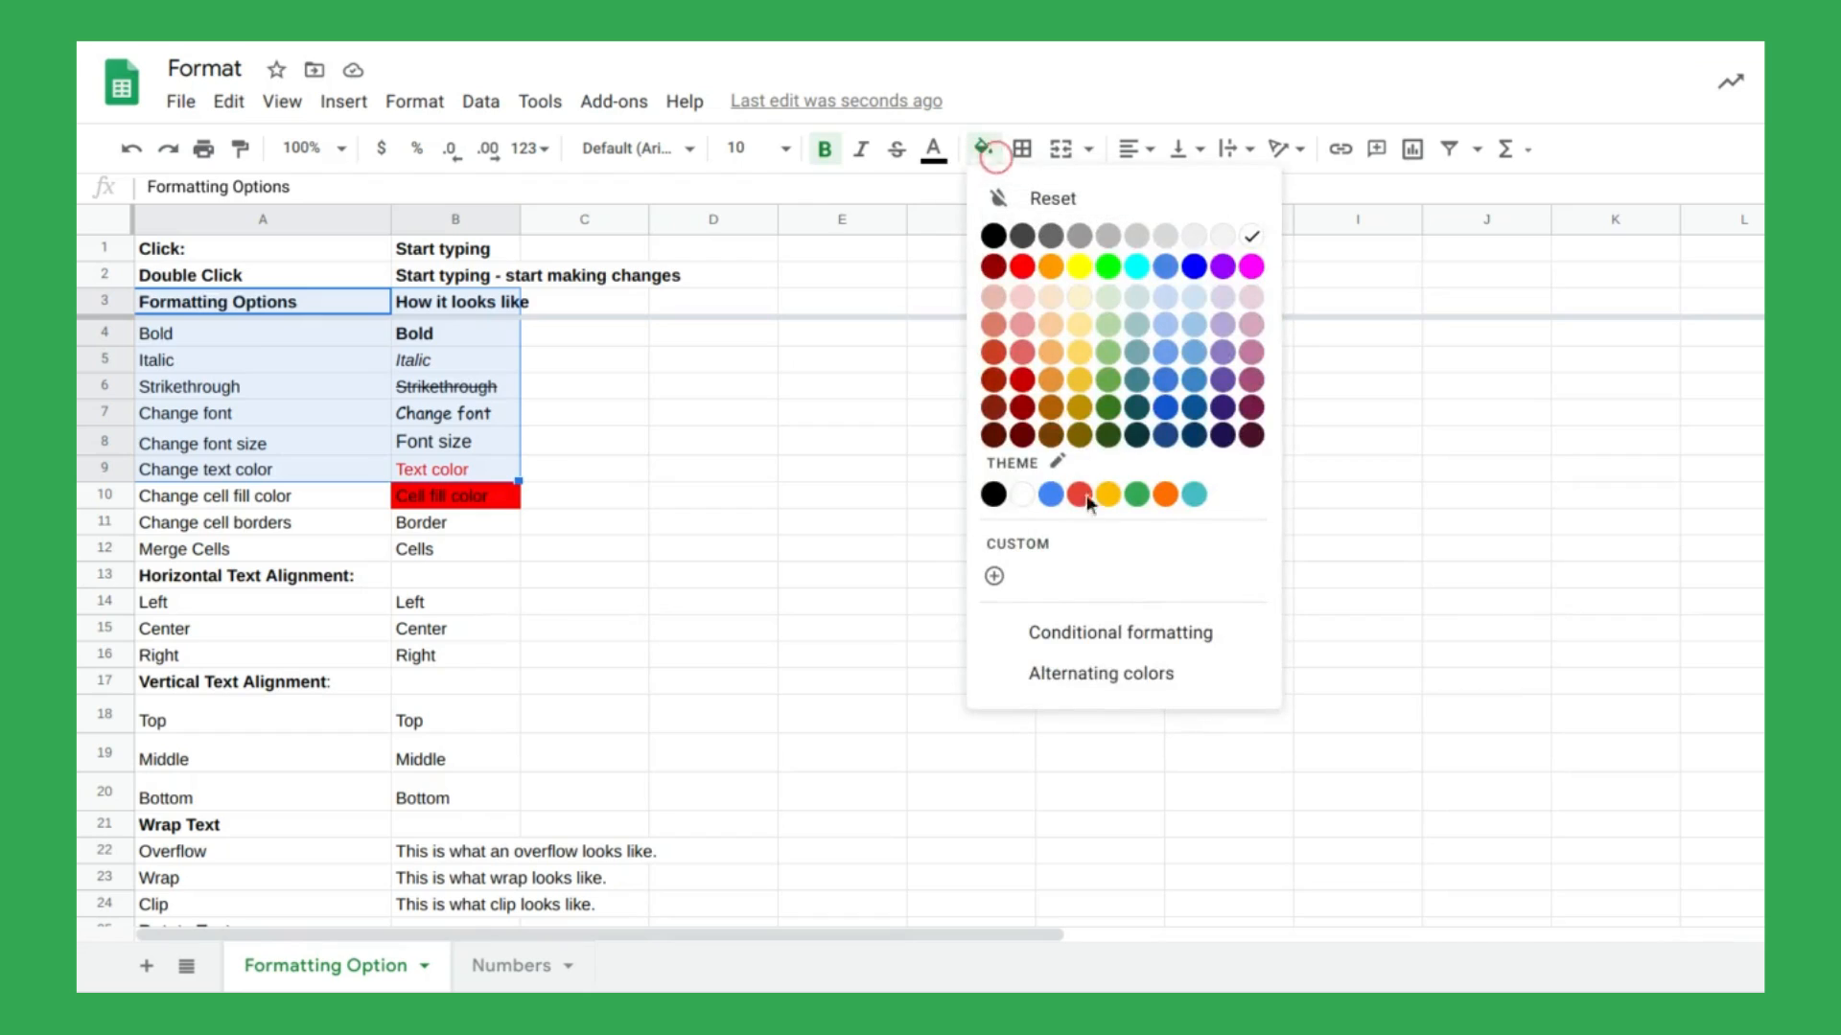
left_click(1137, 673)
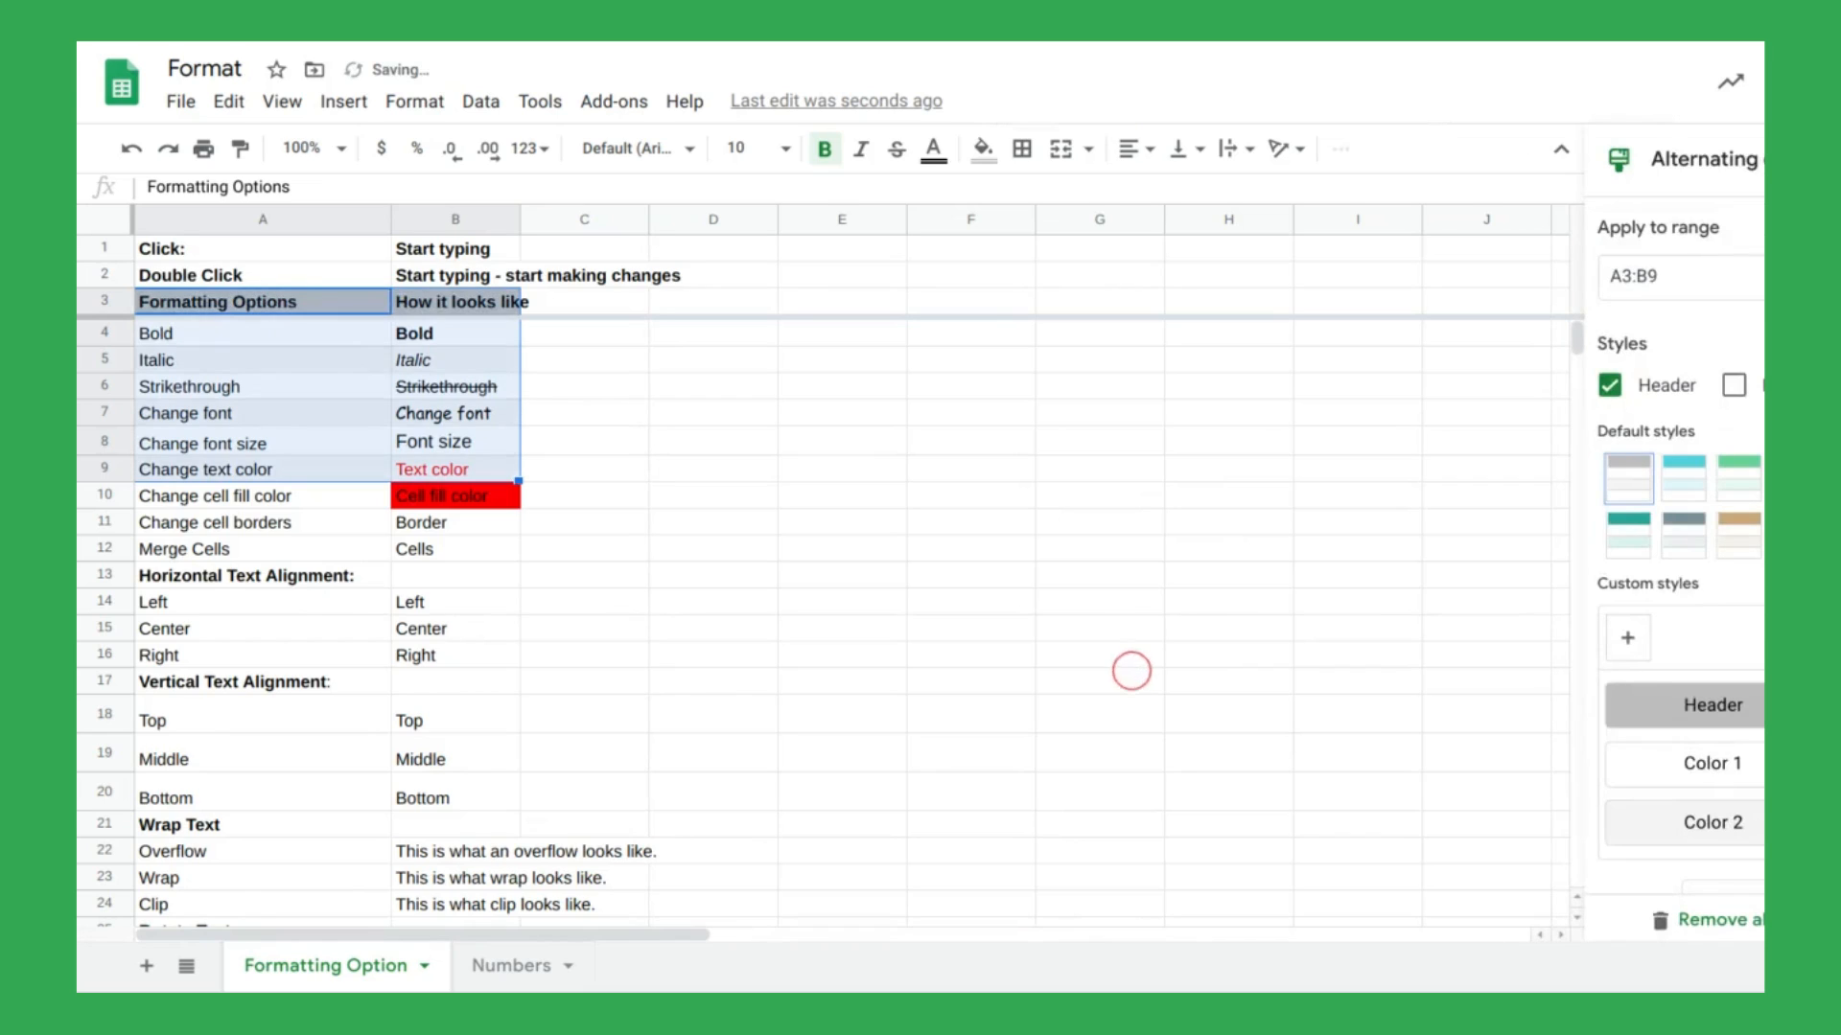
left_click(1684, 489)
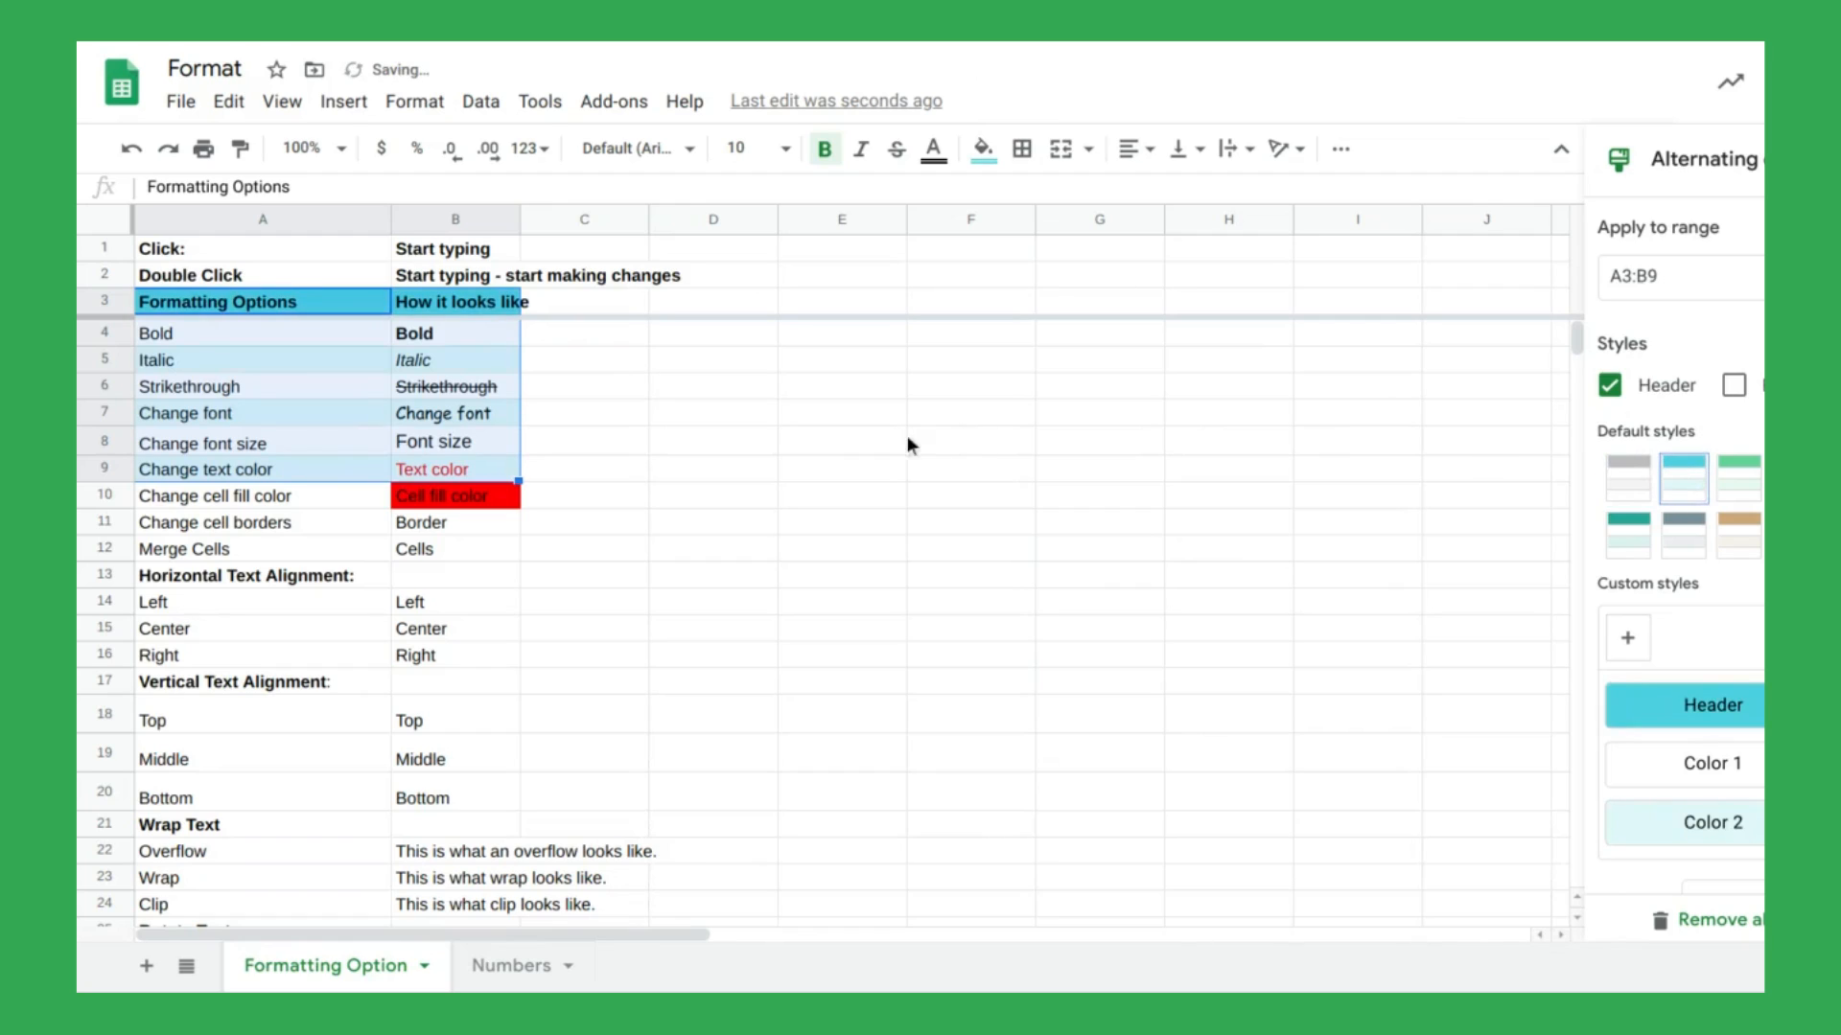
Apply a thick red outer border to the "Border" sample cell B11.
left_click(423, 527)
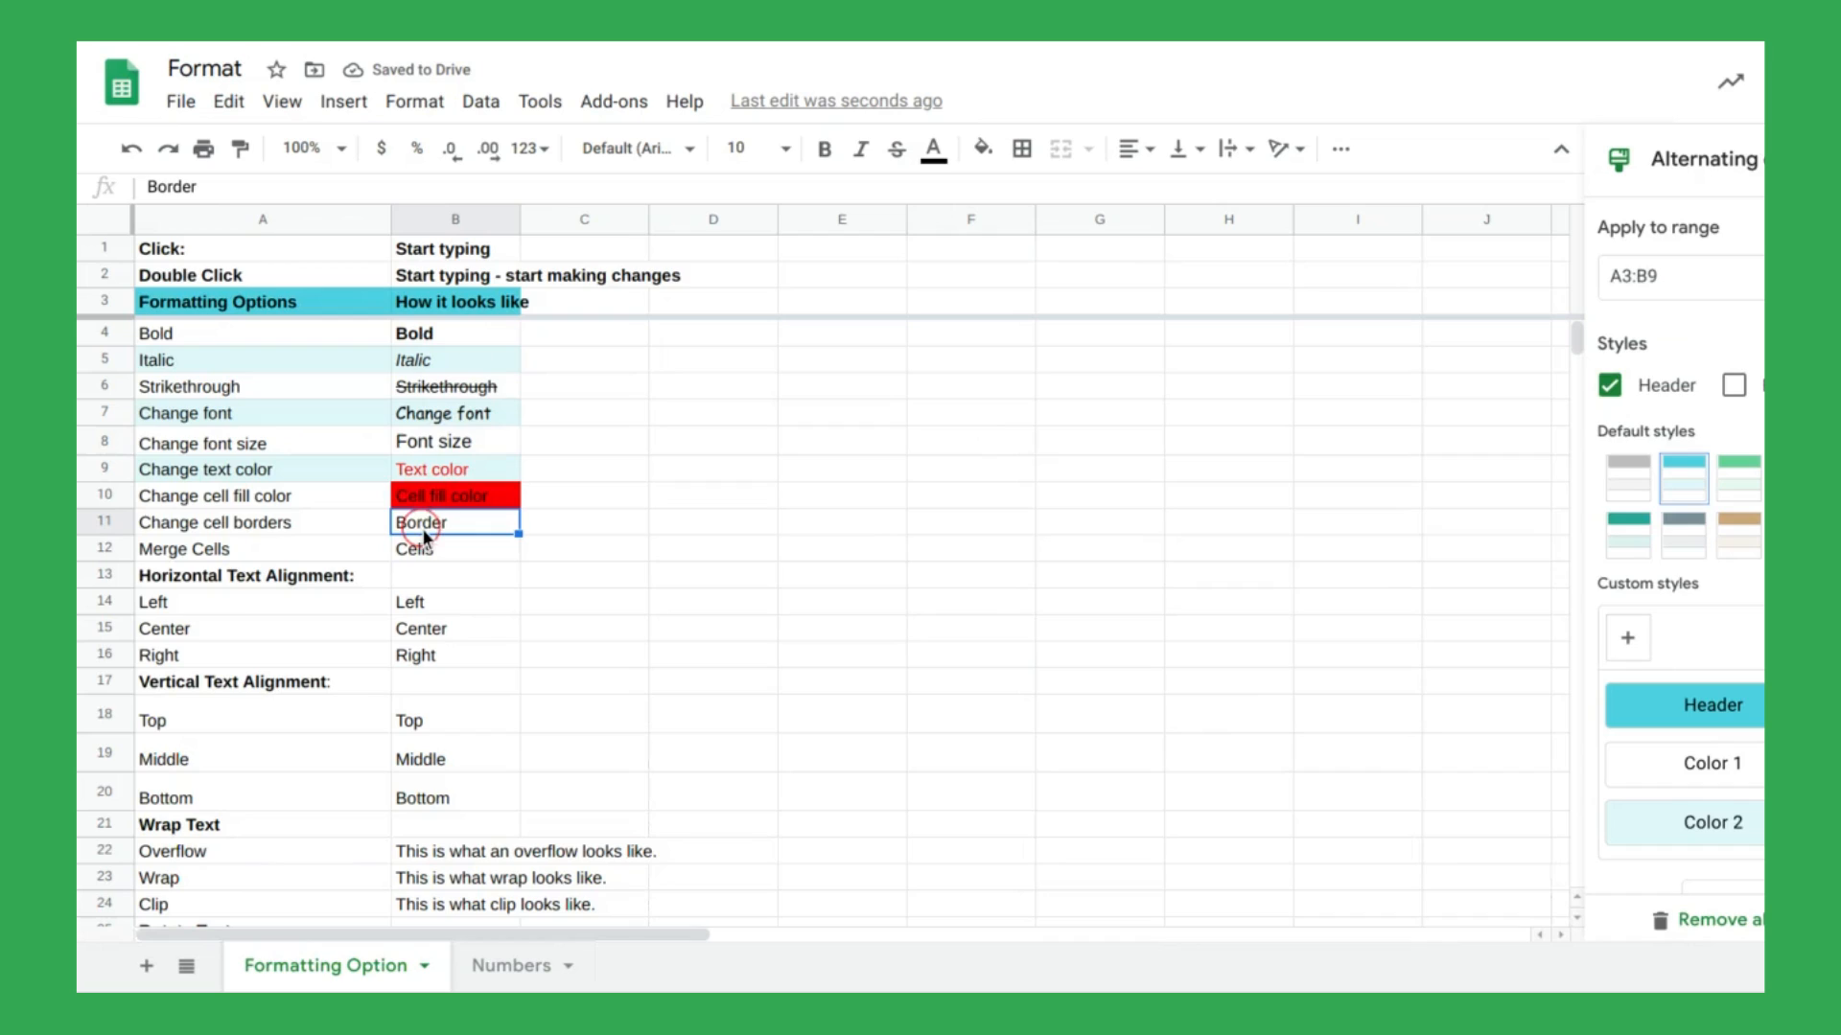
left_click(1024, 151)
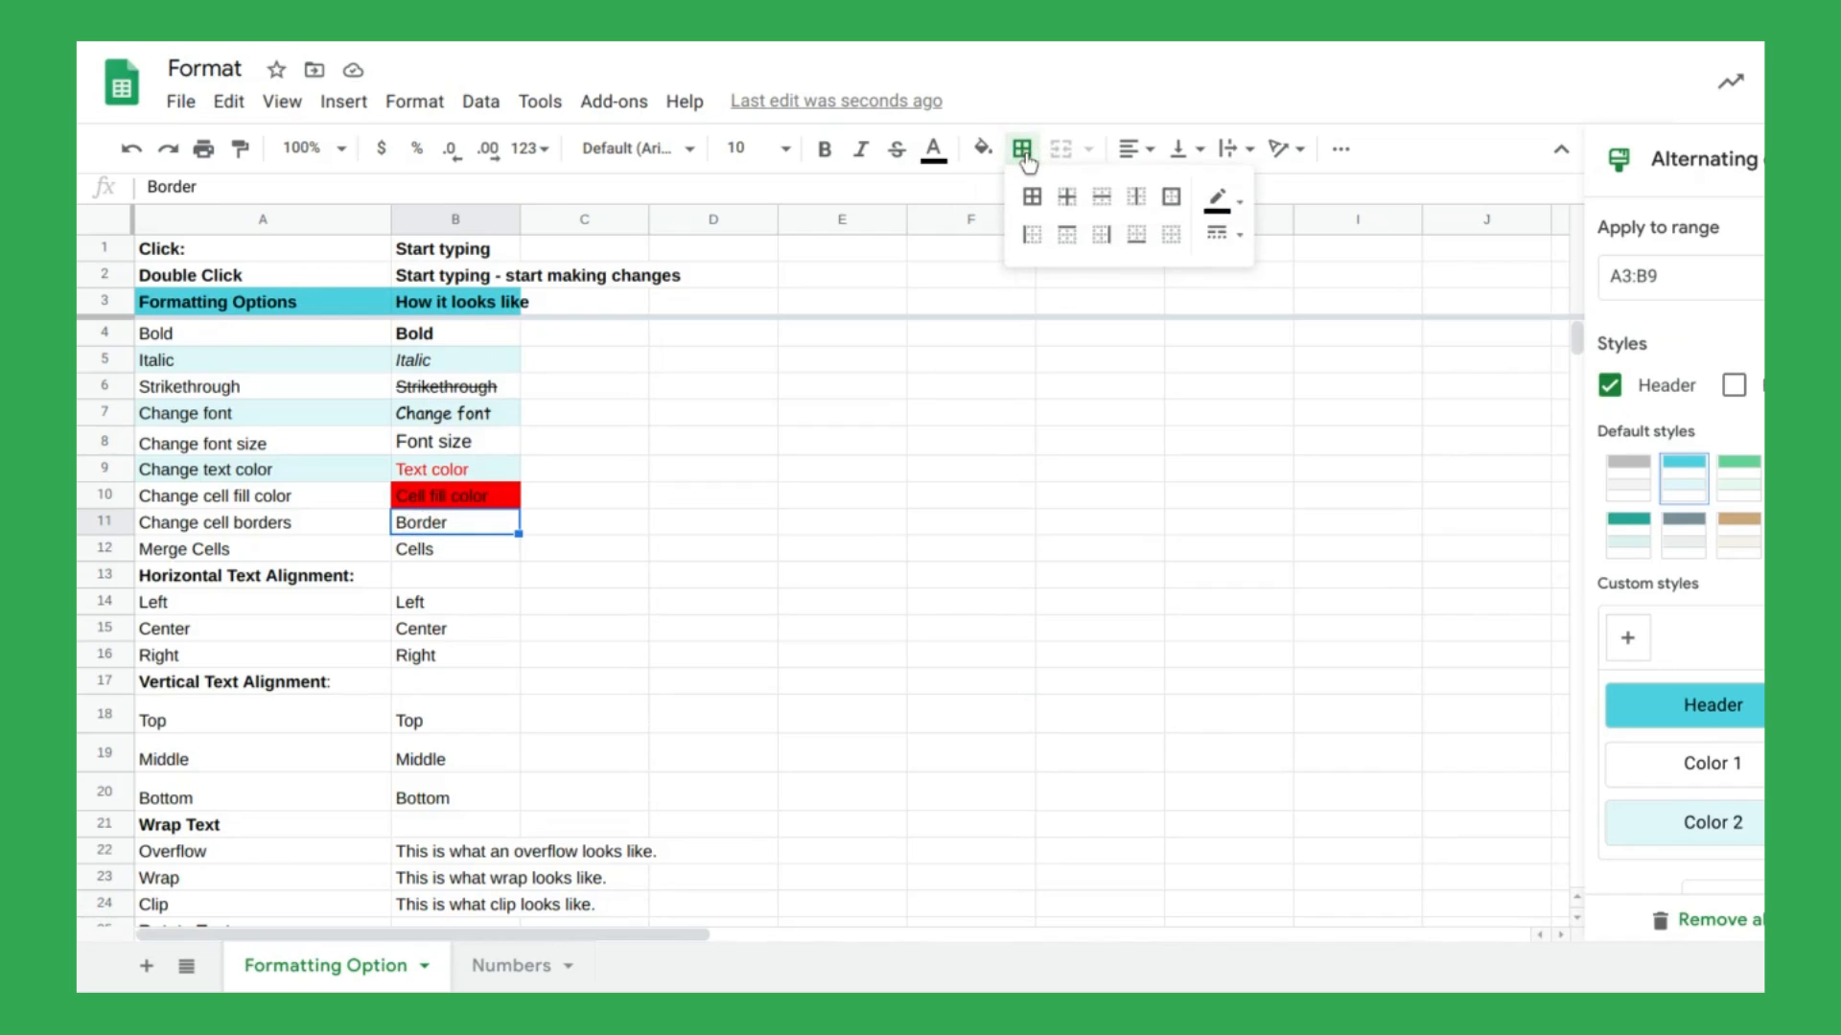
left_click(1171, 197)
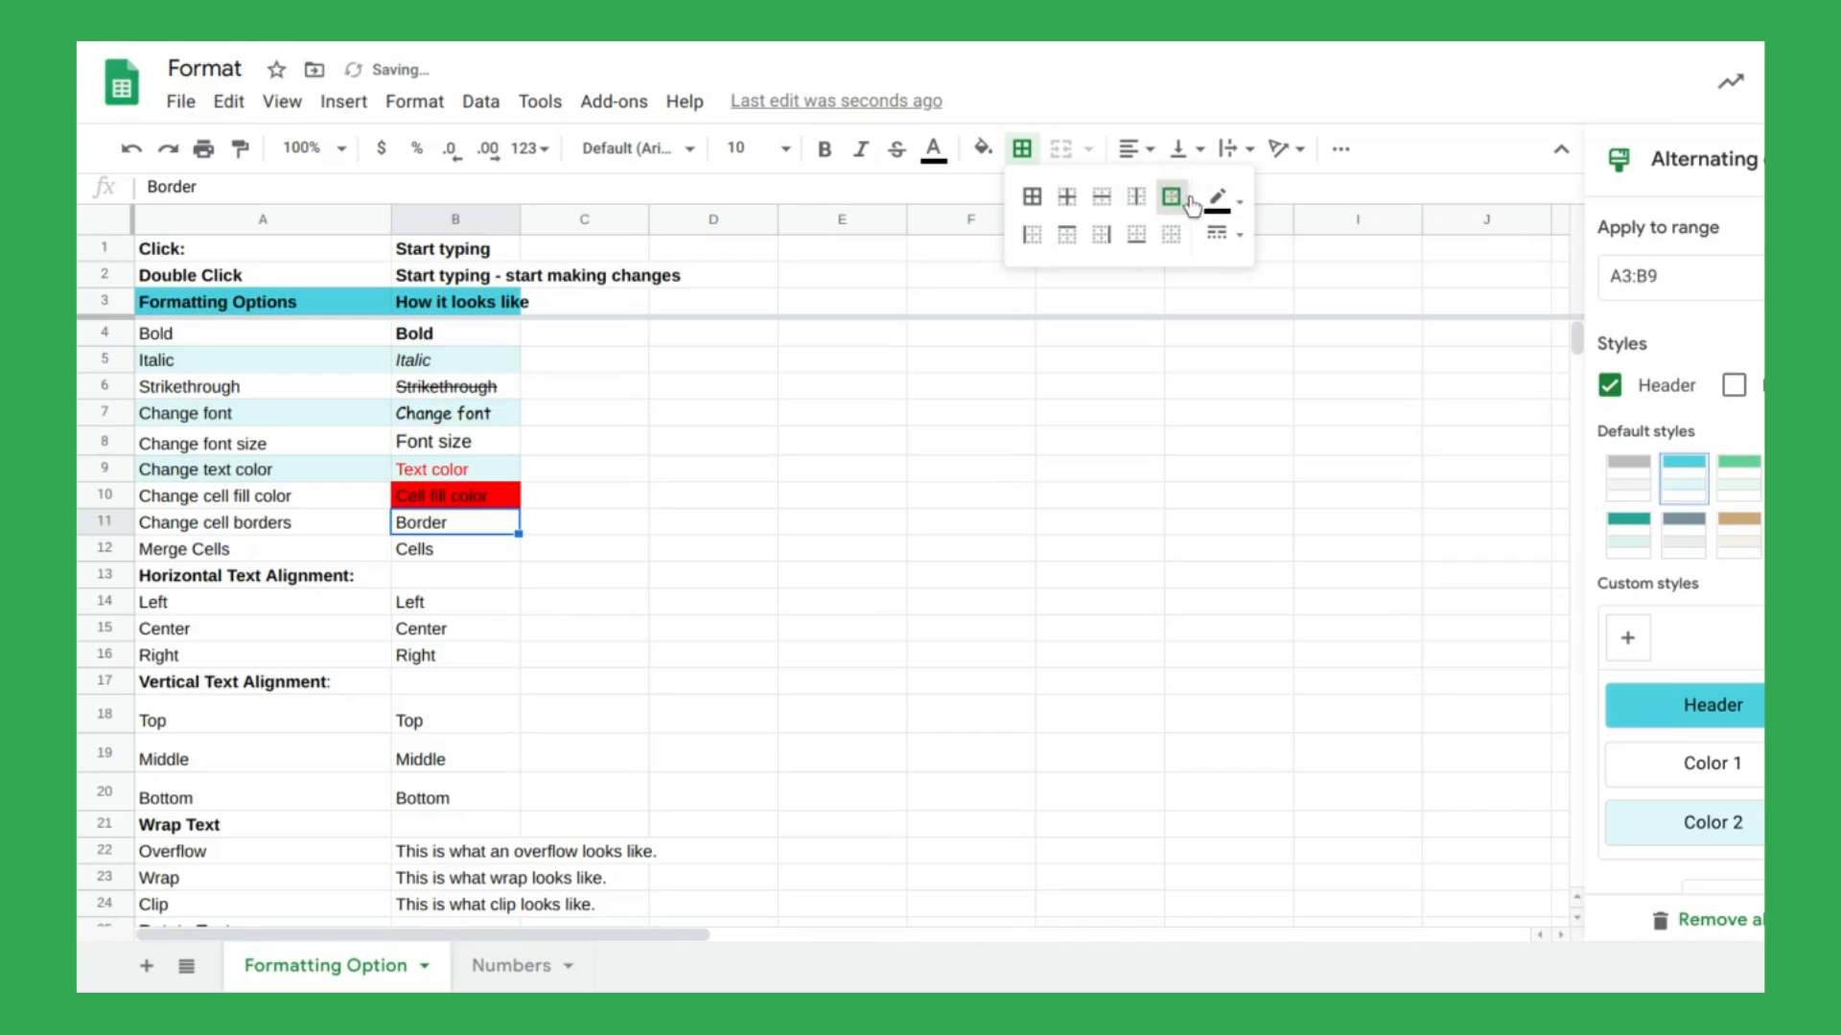
left_click(1238, 203)
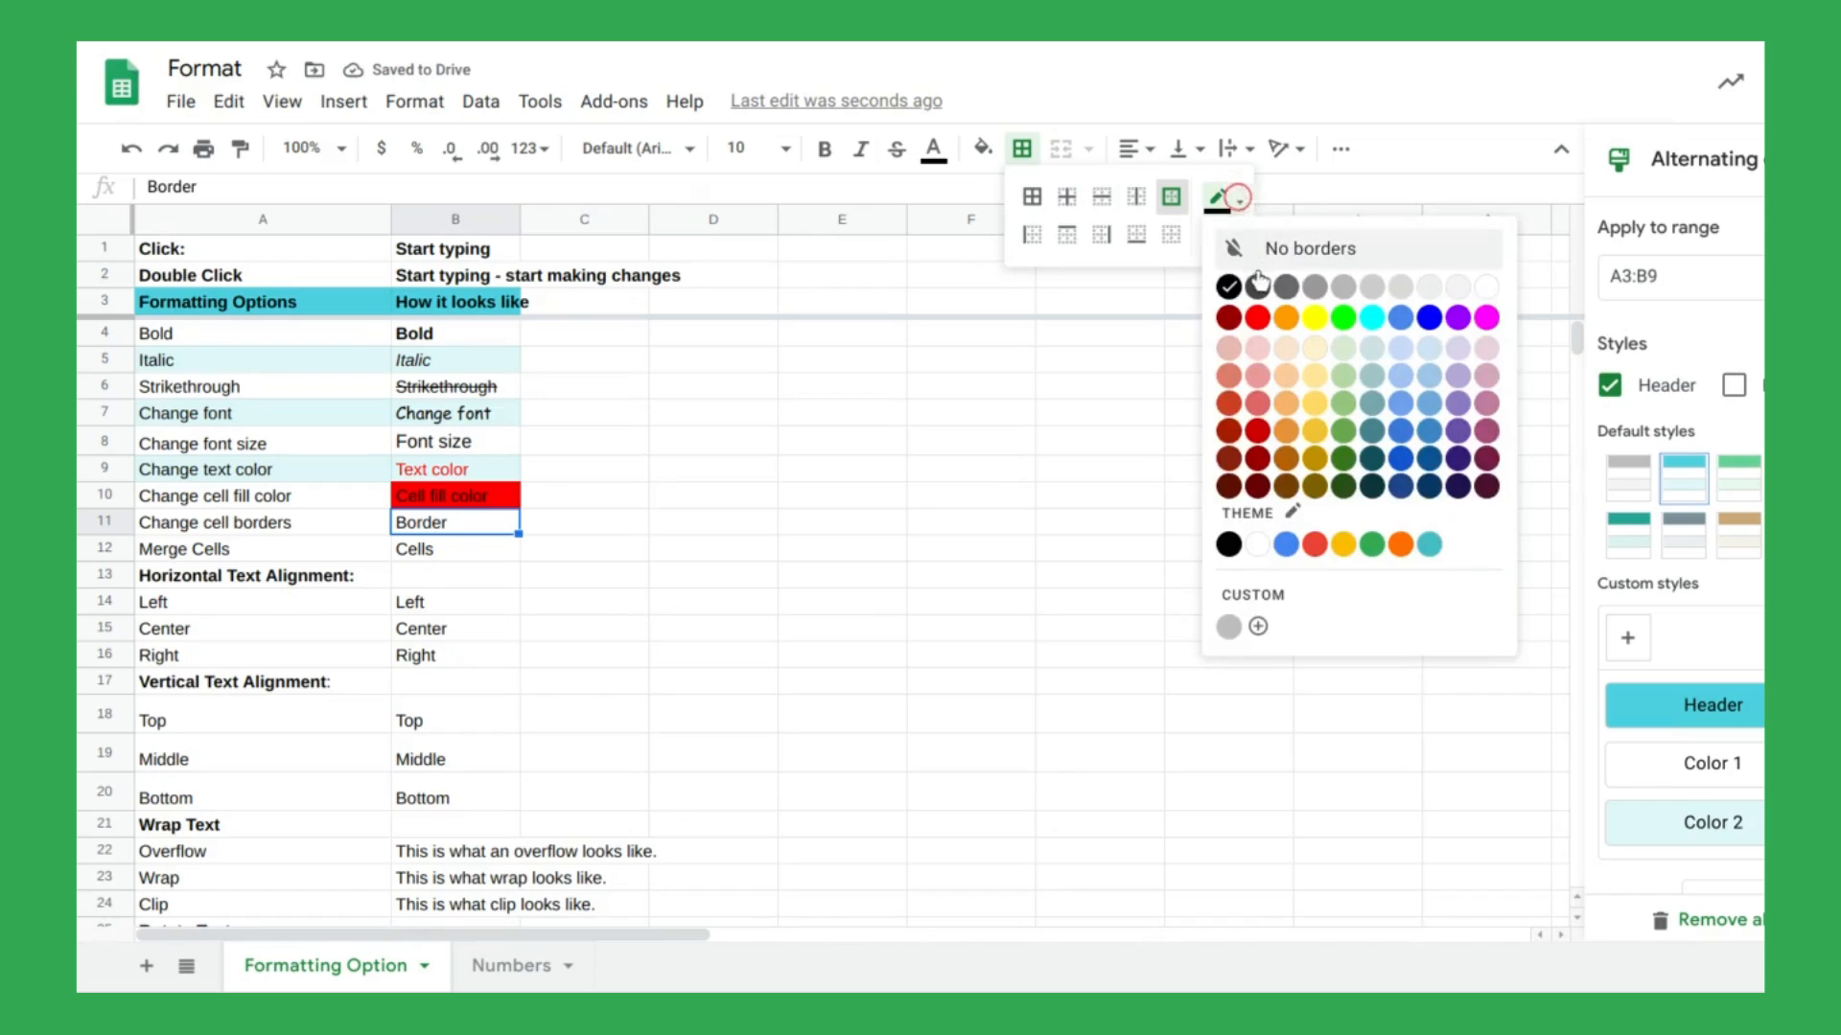
left_click(1256, 317)
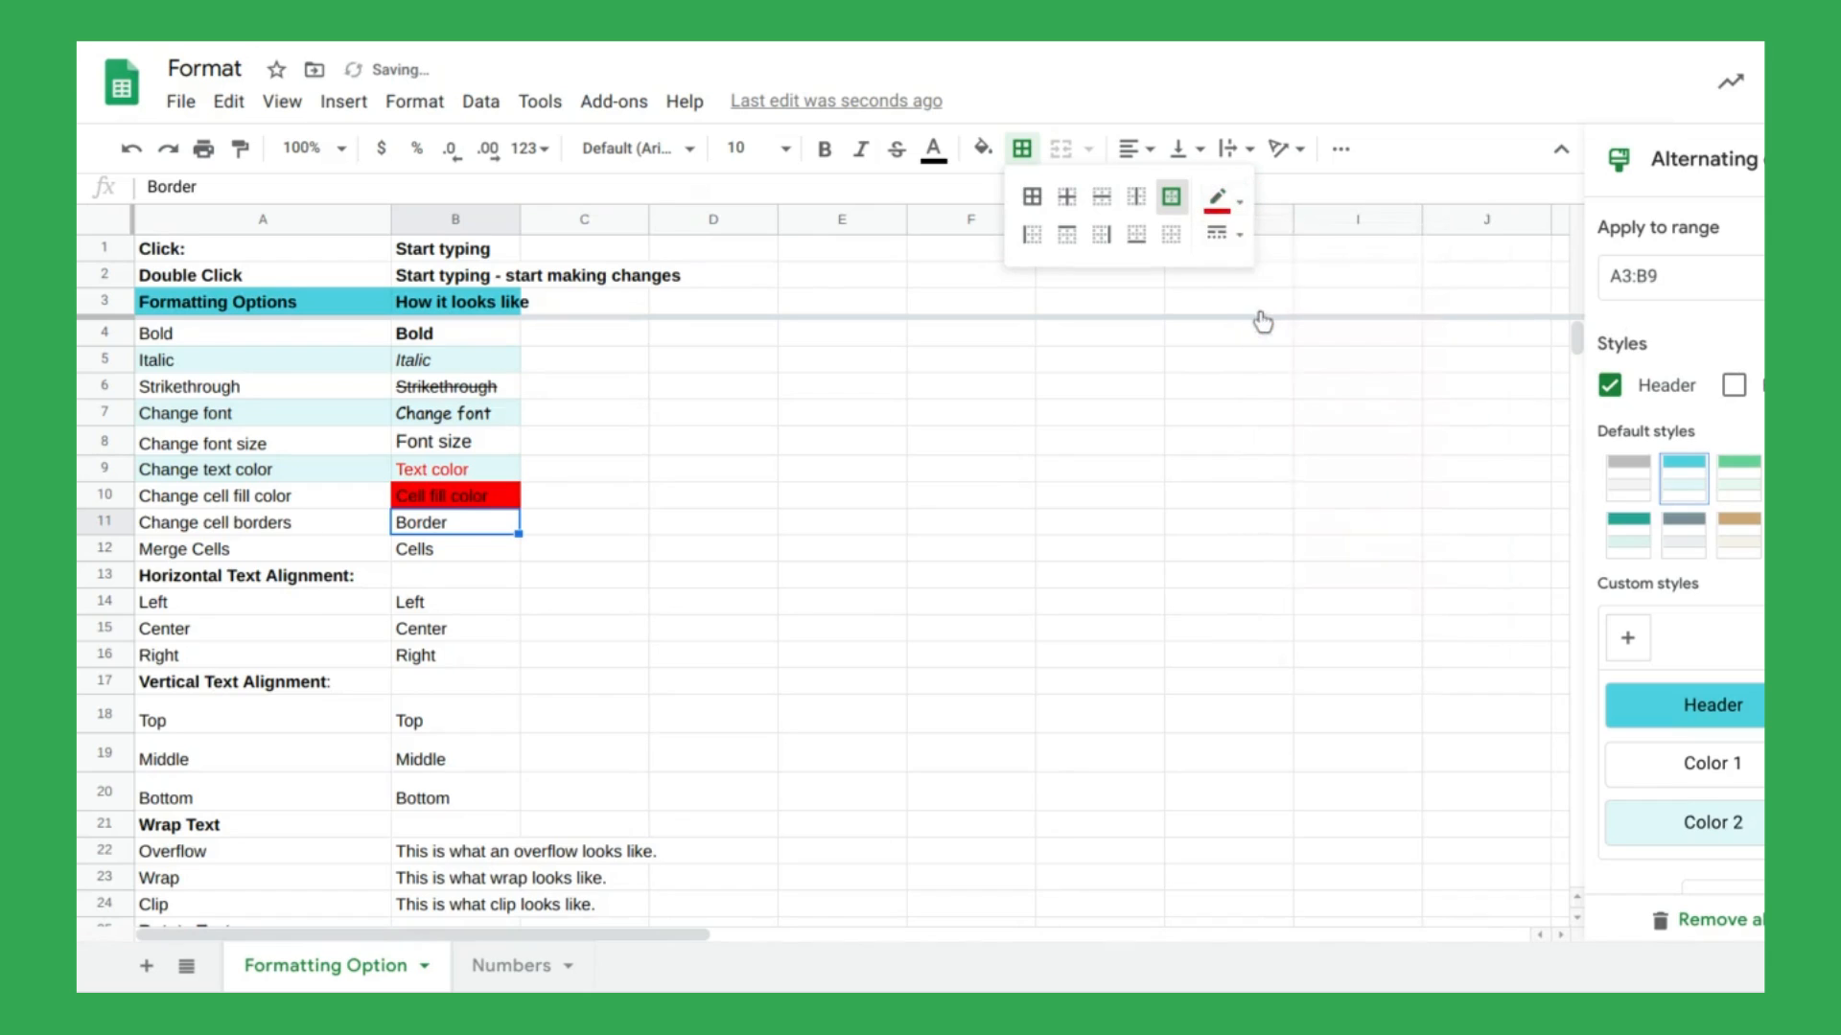
left_click(1231, 237)
left_click(1284, 336)
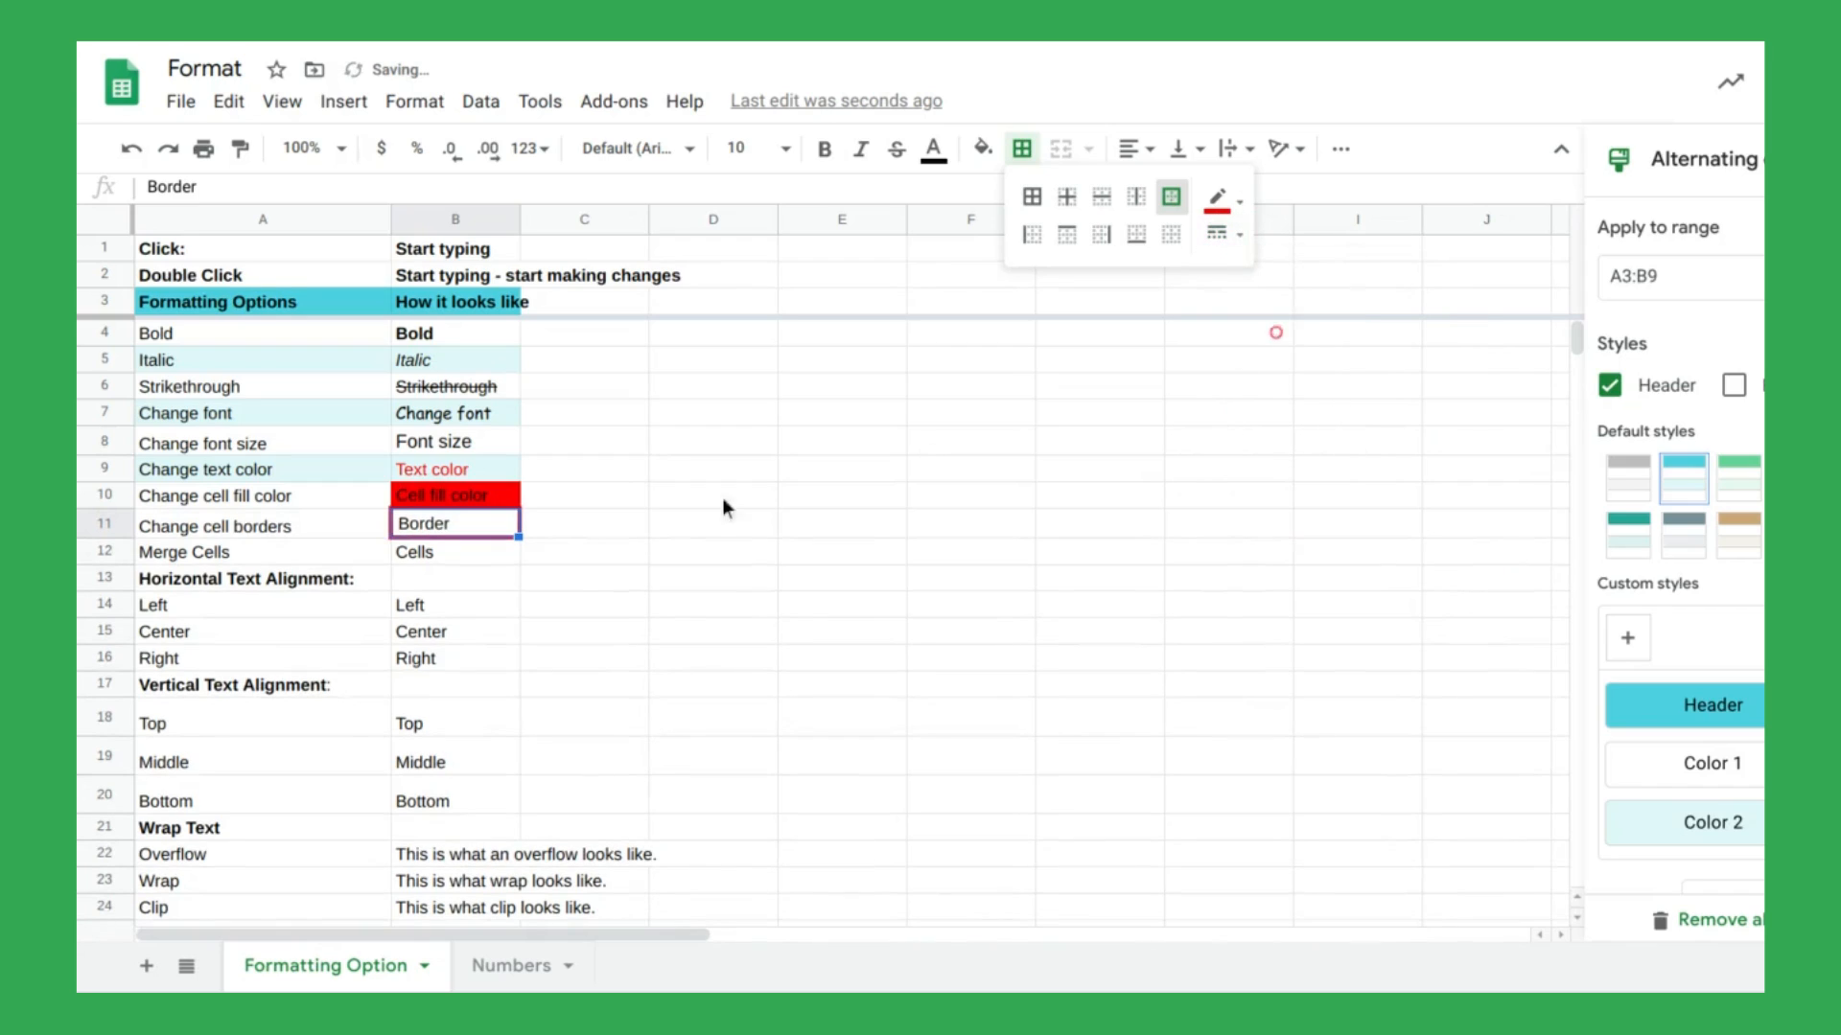
Merge cells A12 and B12, accepting that only the top-left value is kept.
left_click(470, 558)
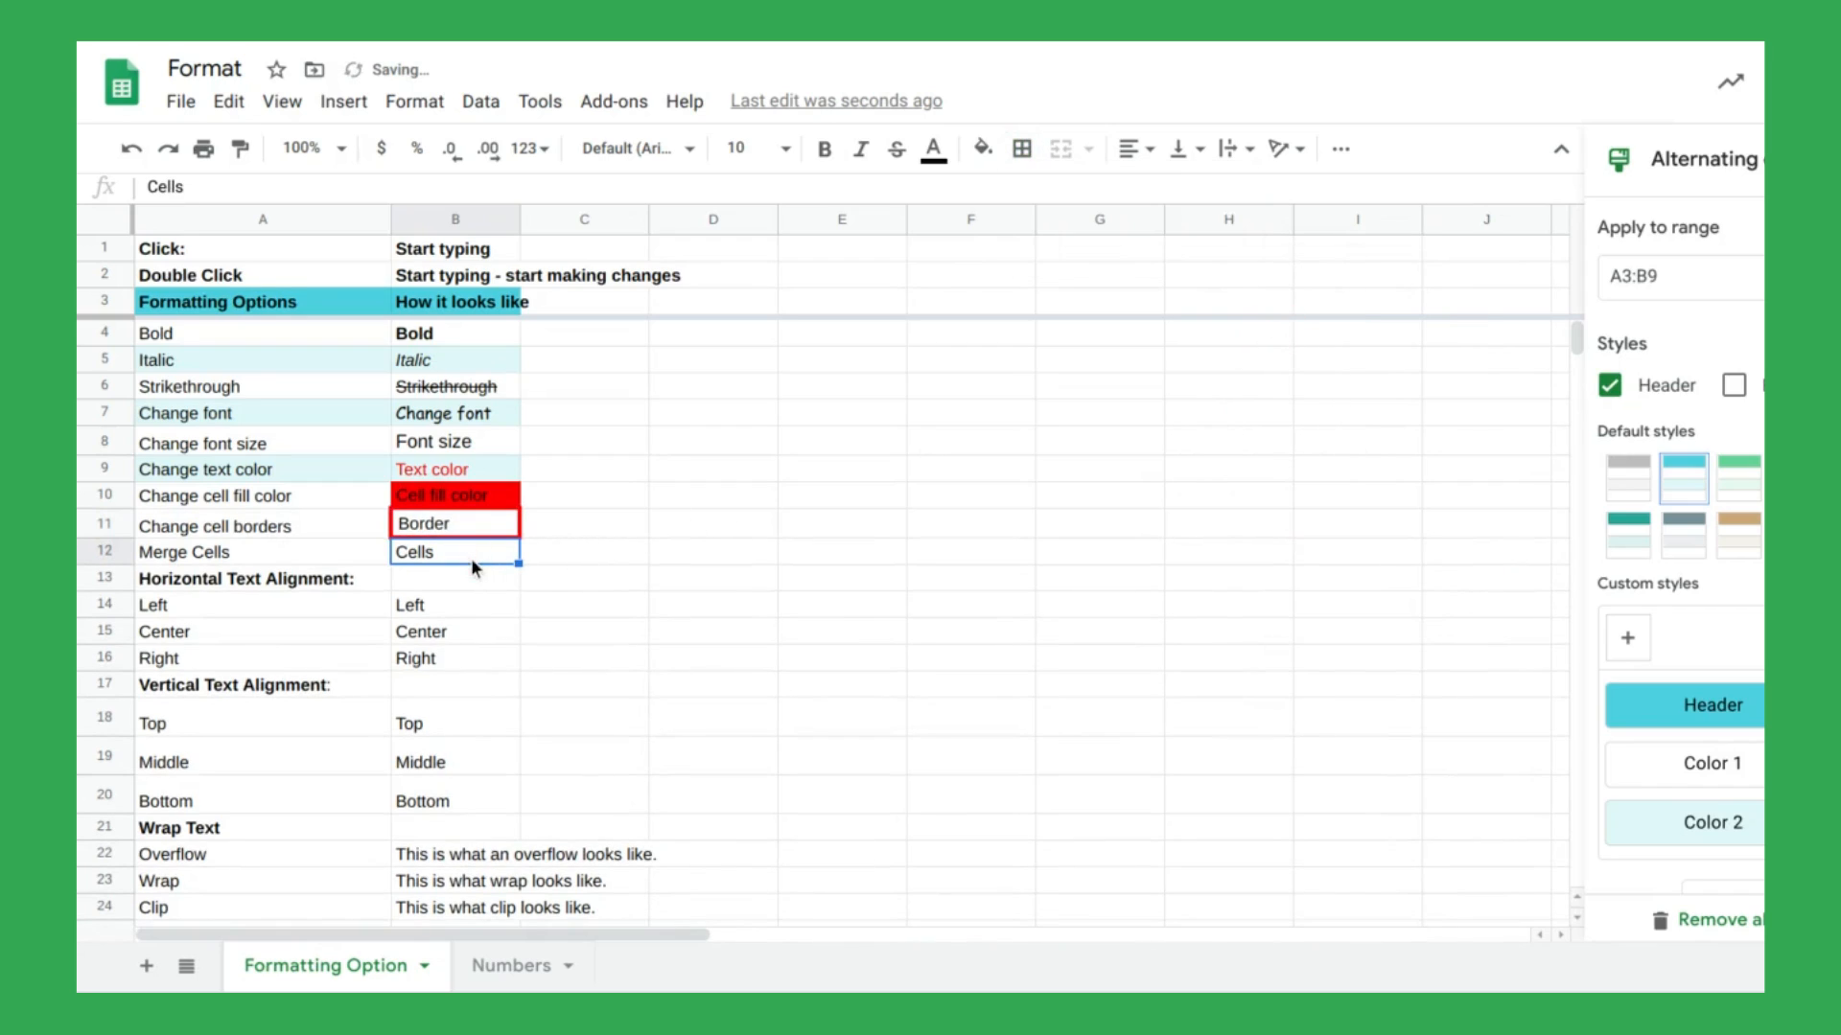
left_click(322, 563, "shift")
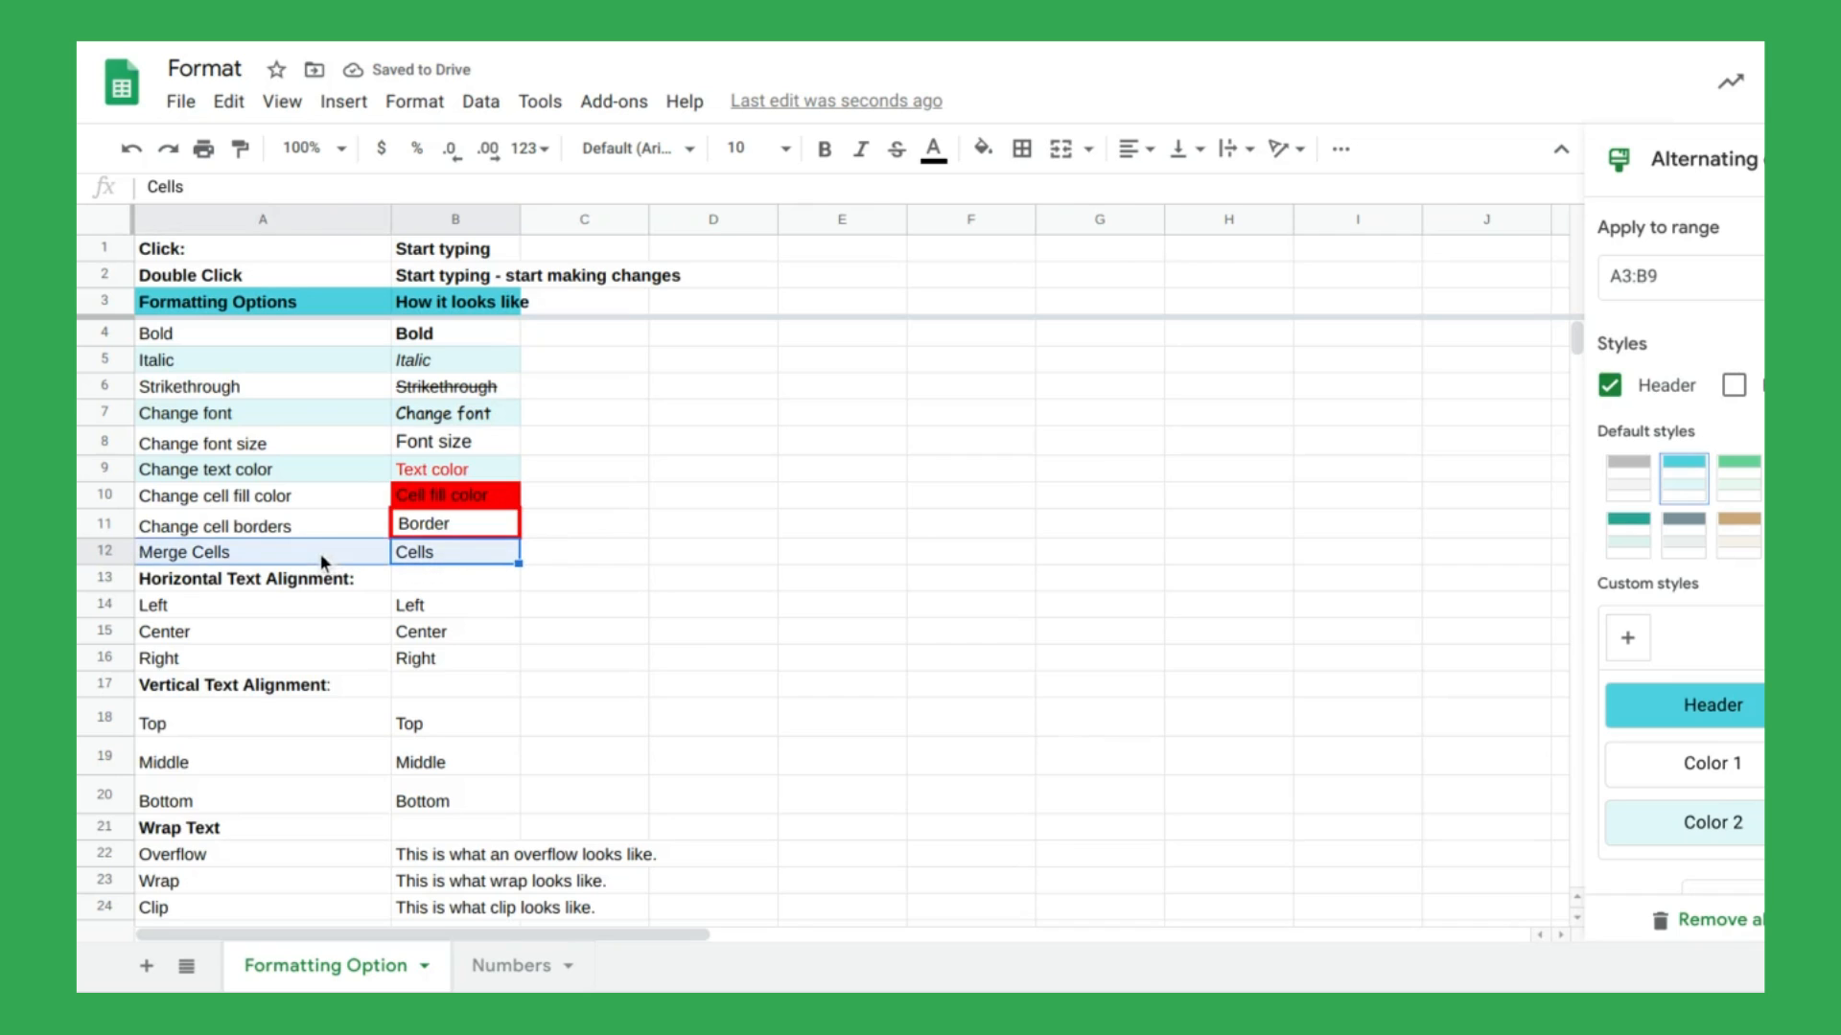
left_click(1057, 155)
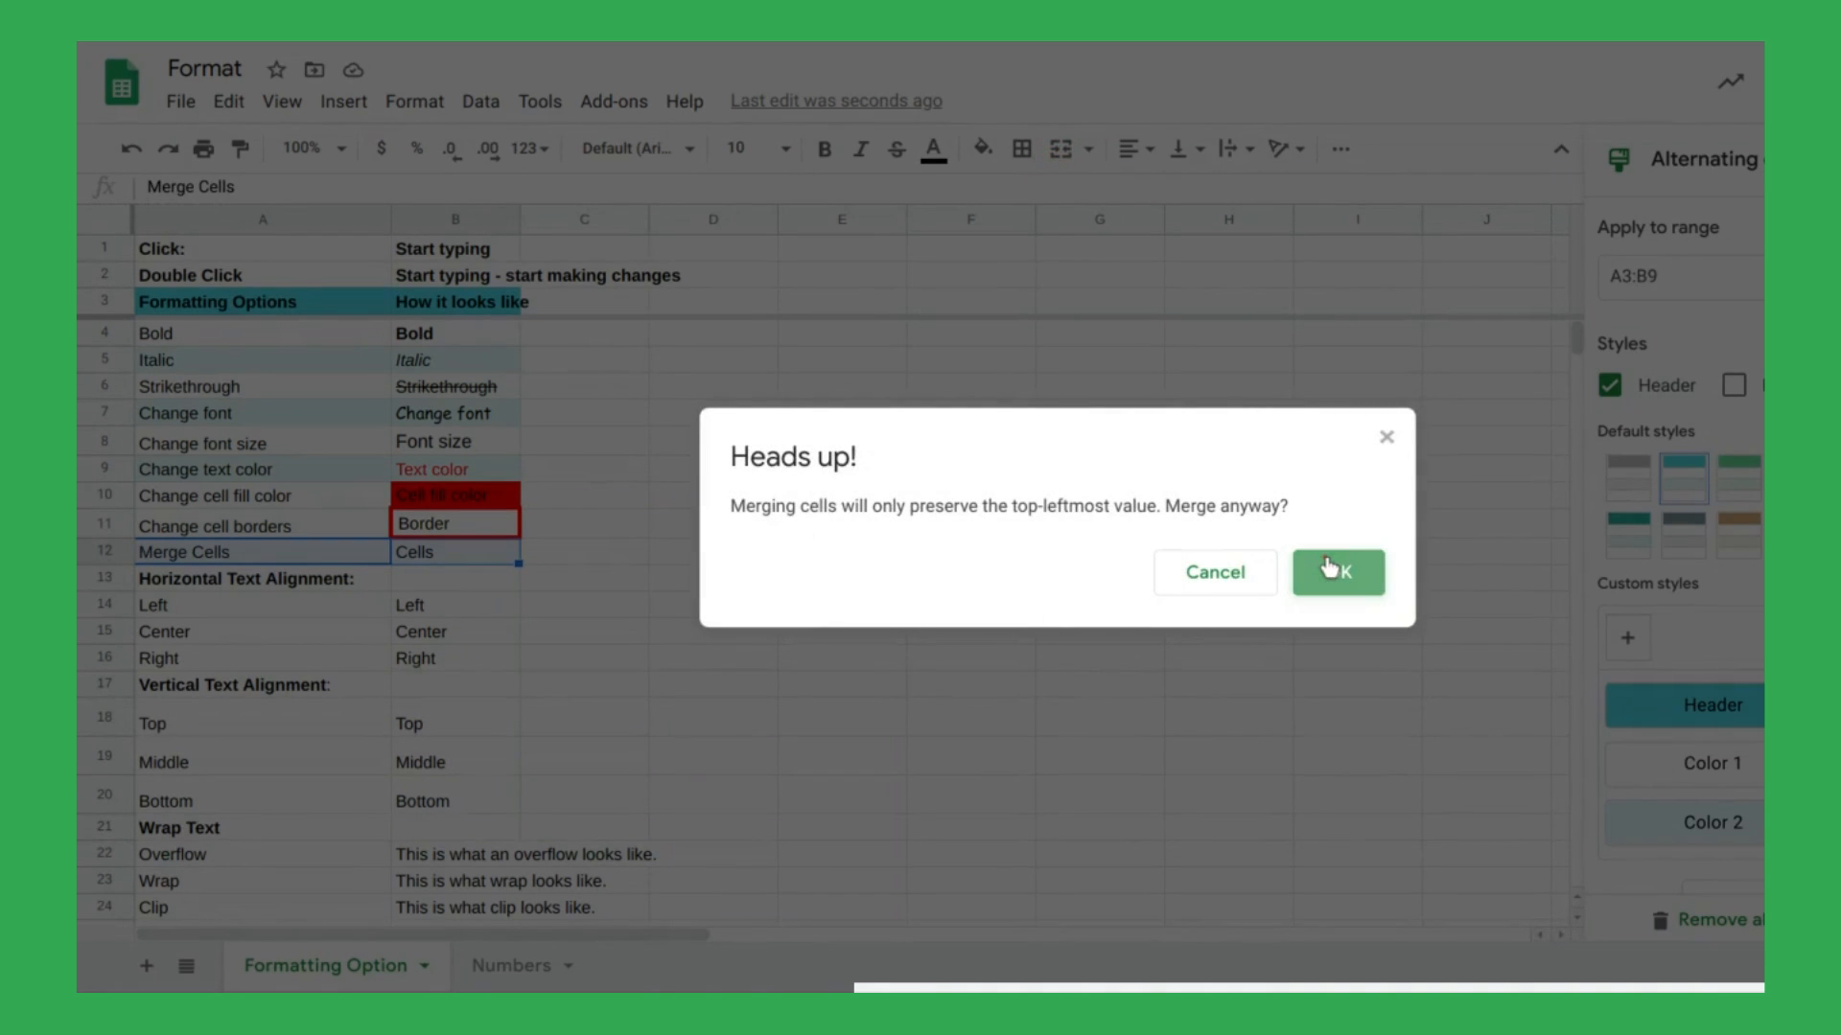
left_click(1329, 567)
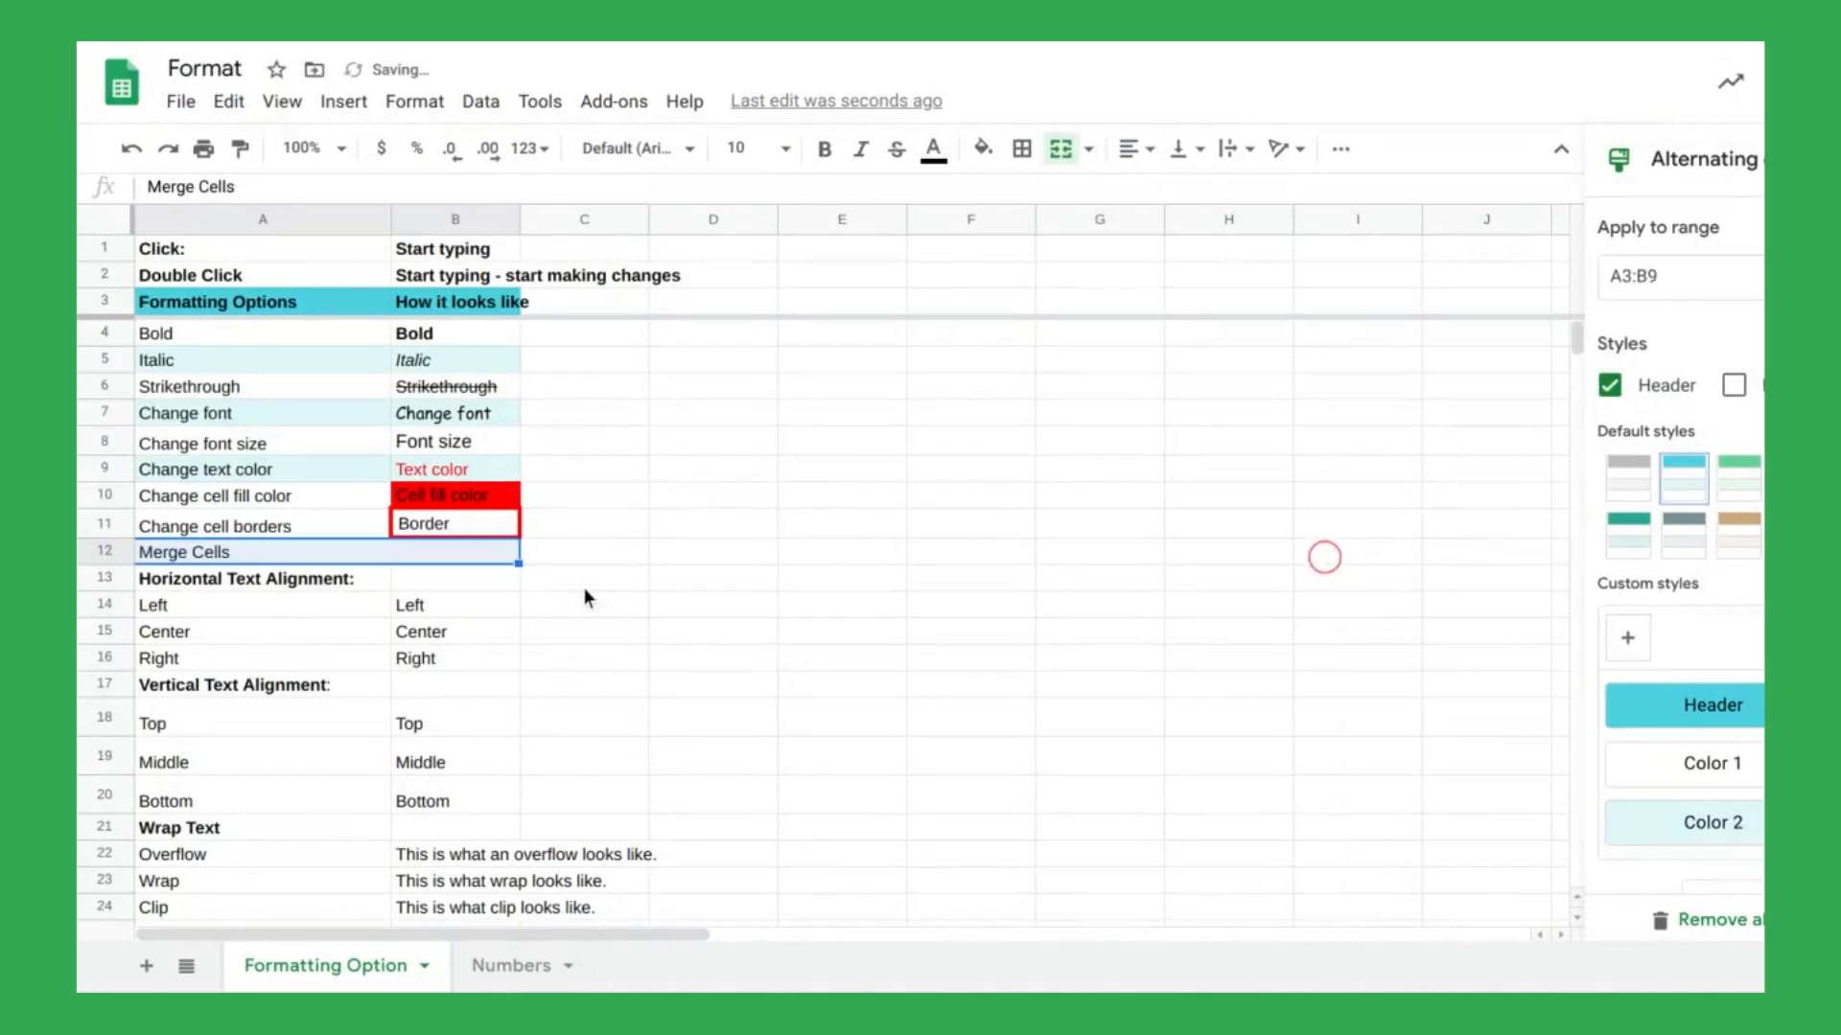
Center the text in B15 horizontally and align the text in B16 to the right.
left_click(418, 606)
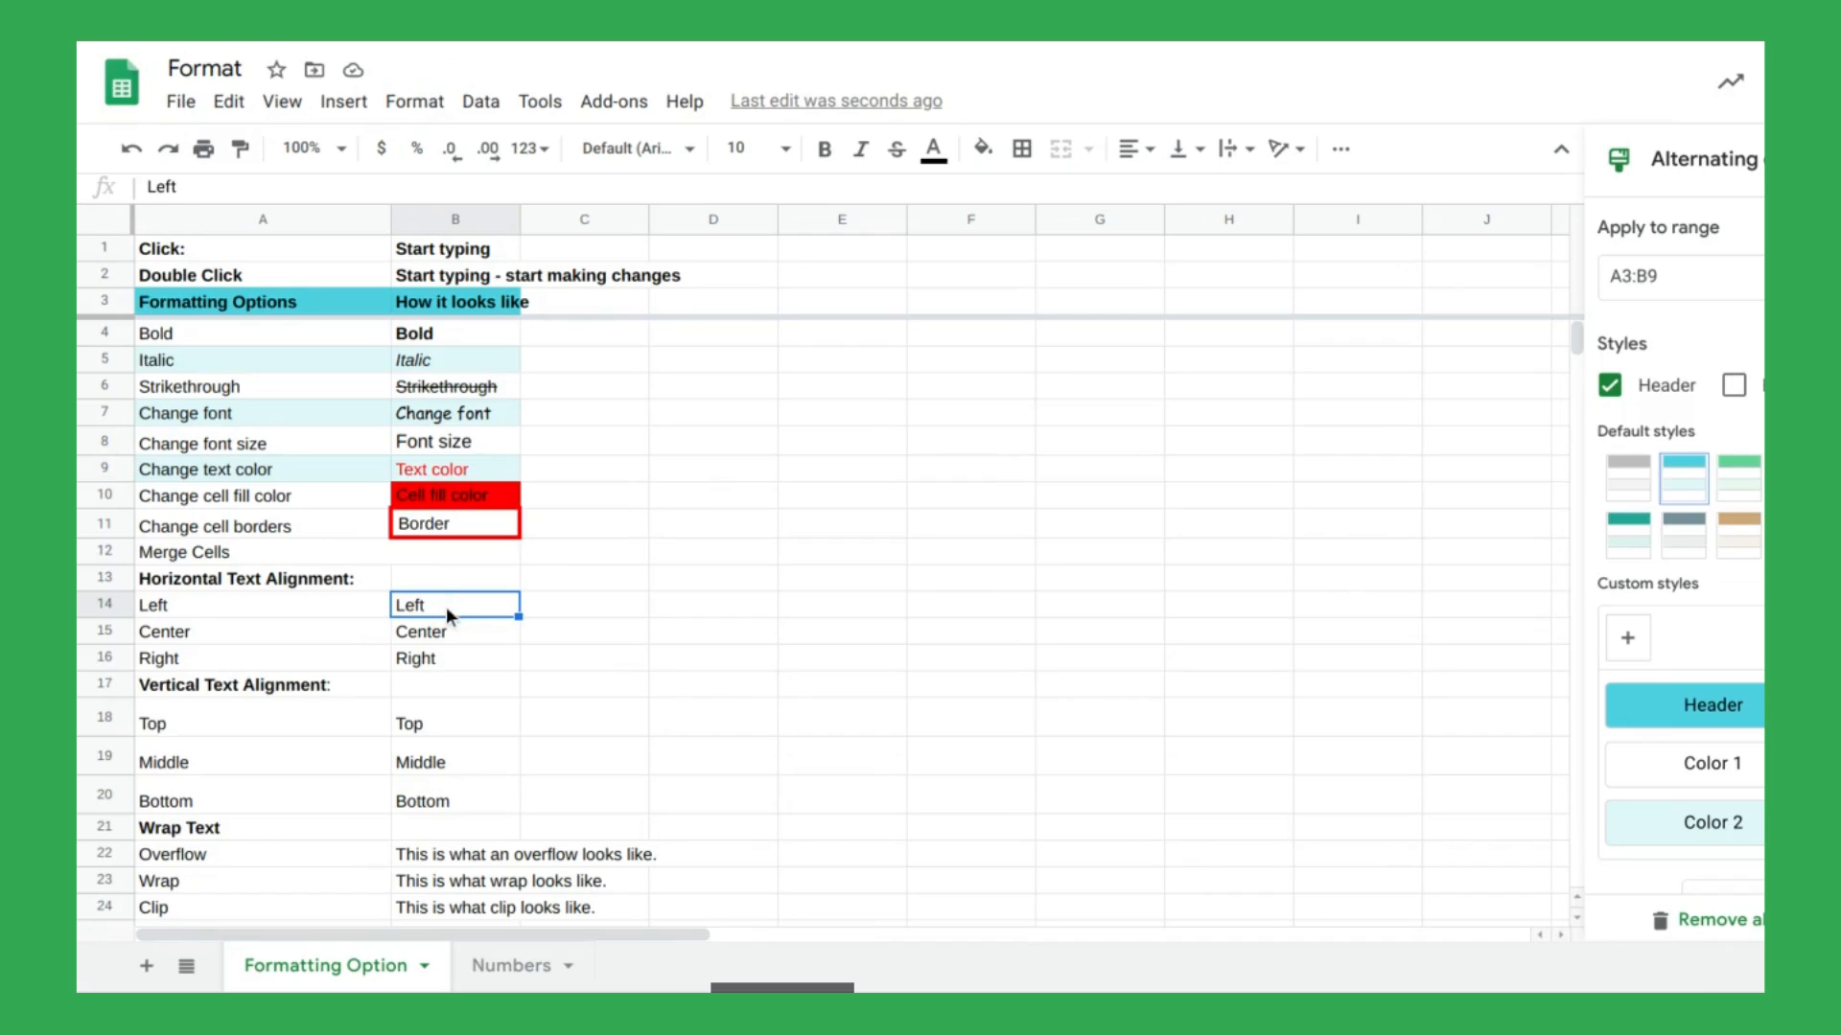
left_click(453, 633)
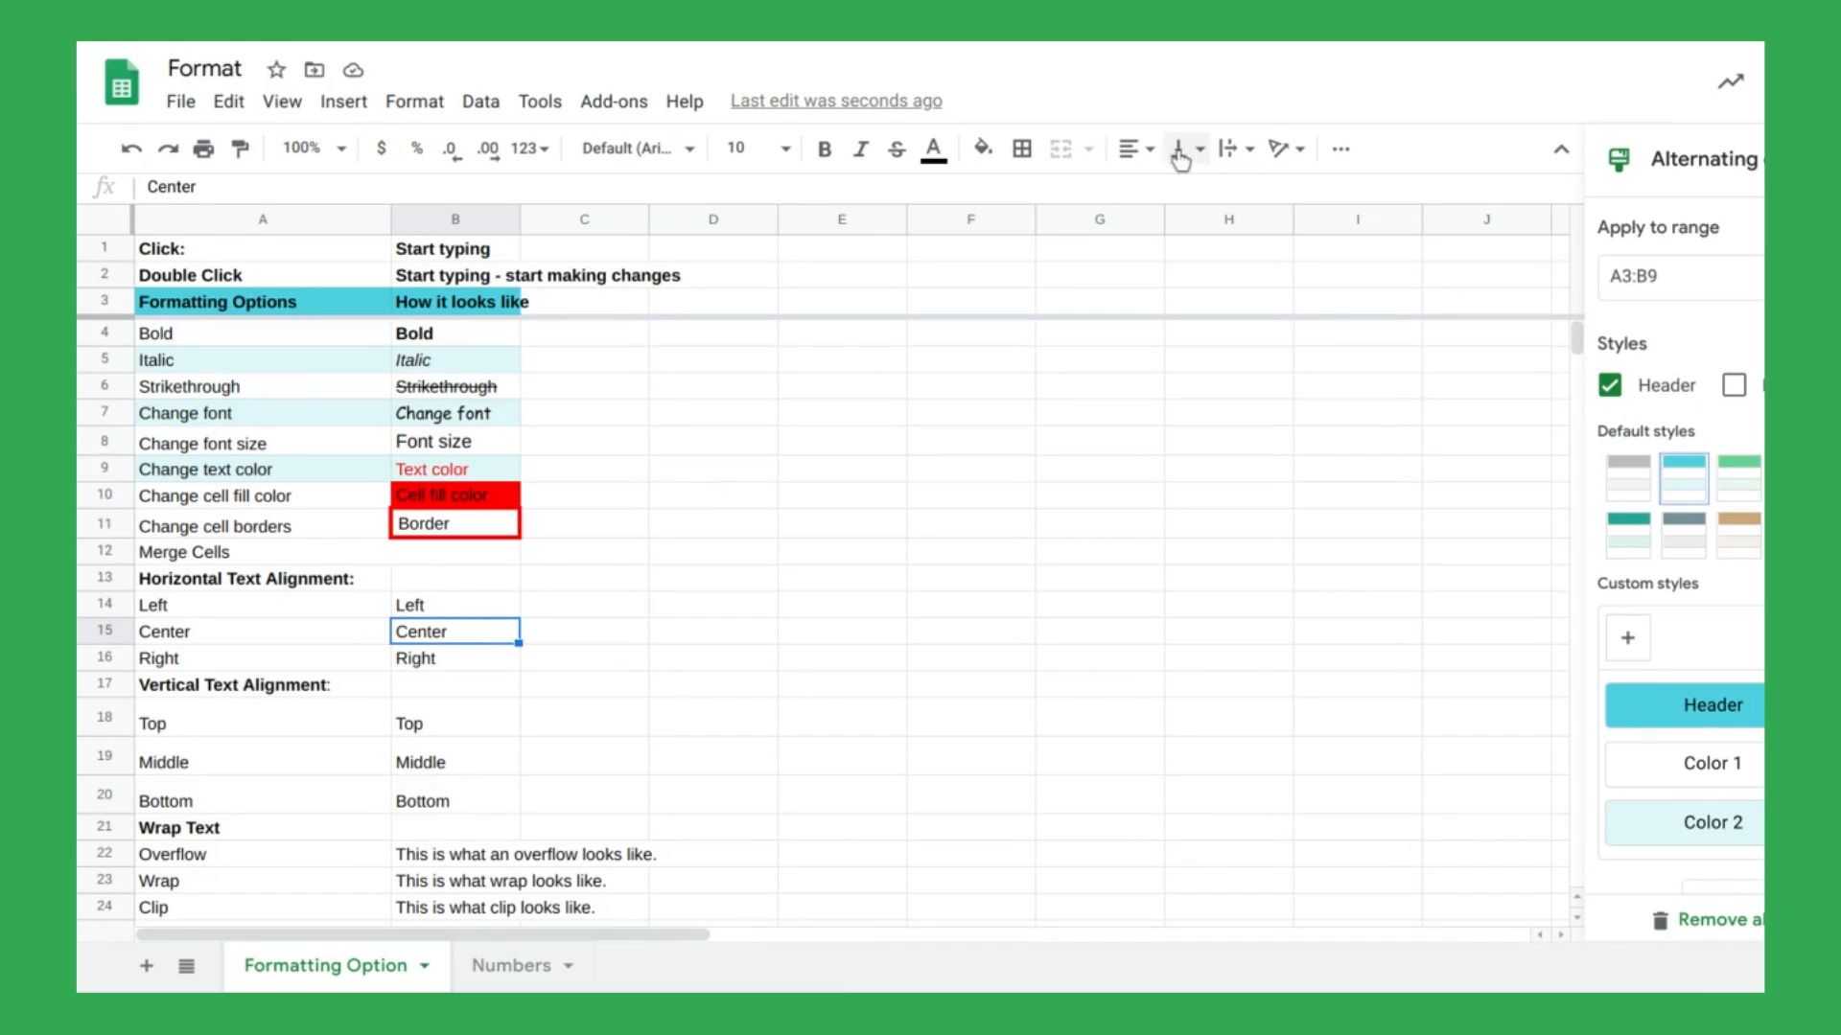
left_click(1132, 151)
left_click(1165, 191)
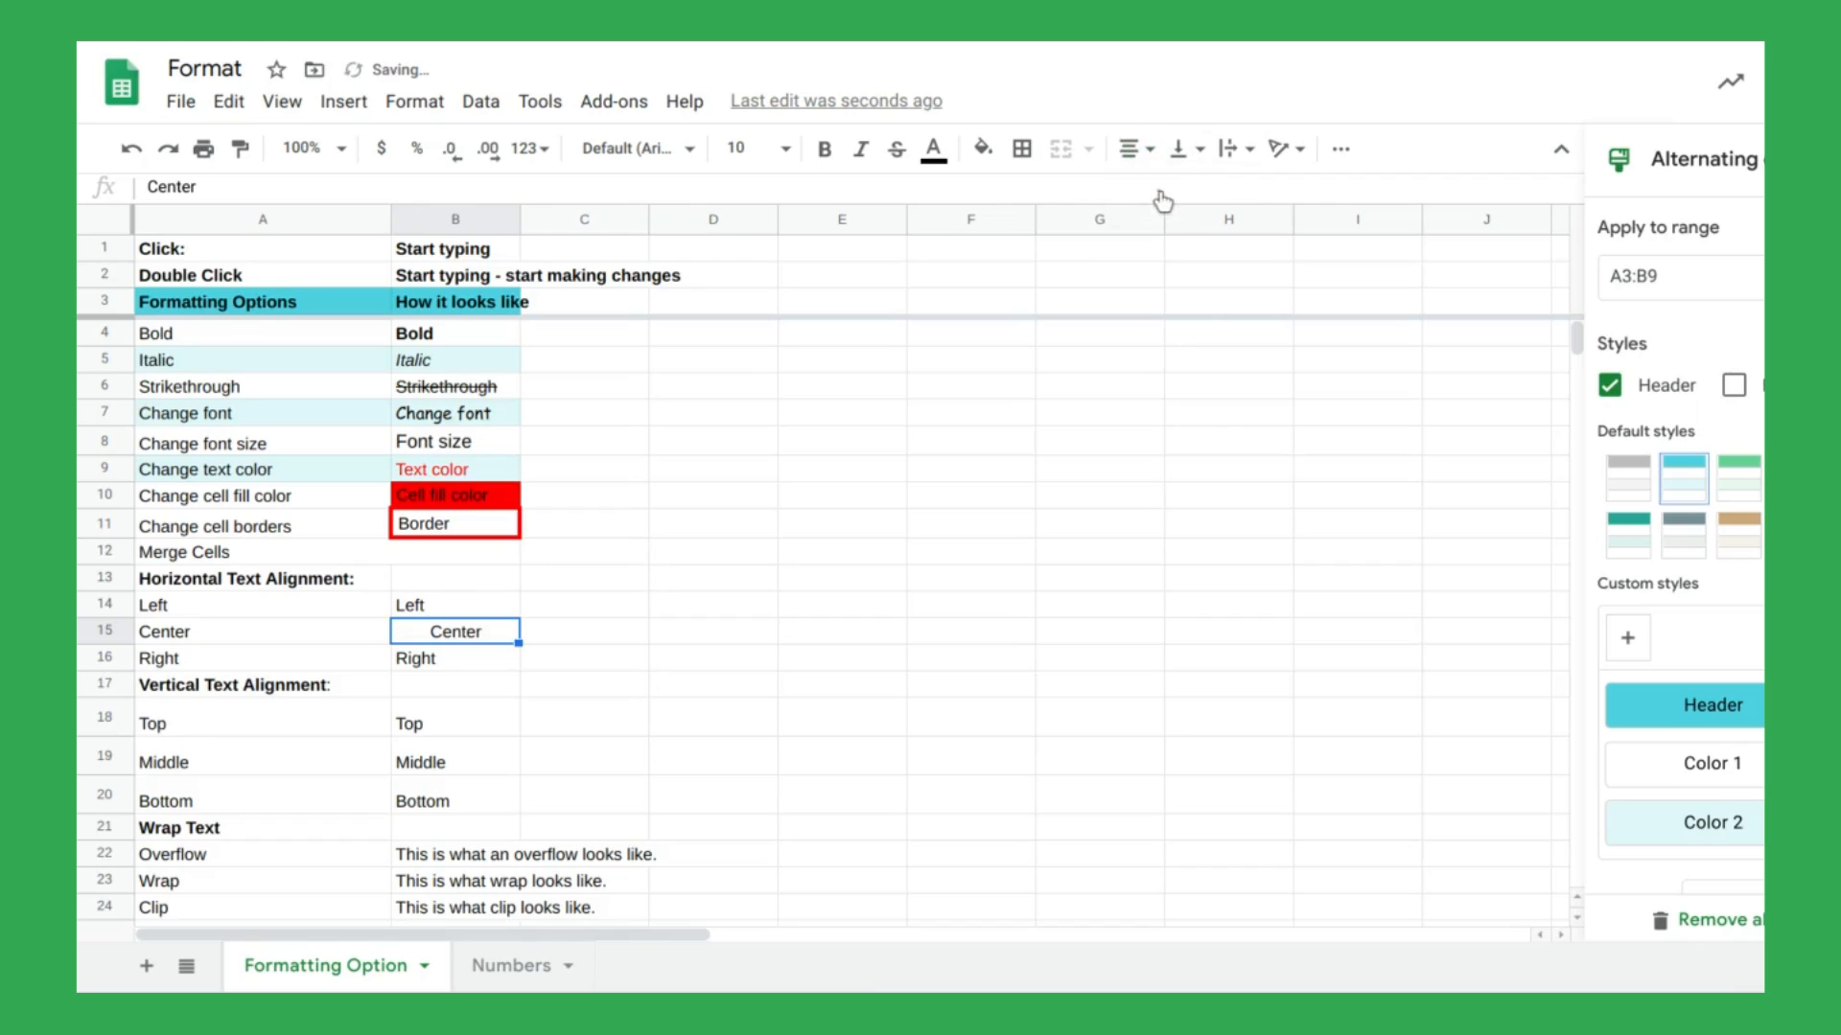
left_click(505, 658)
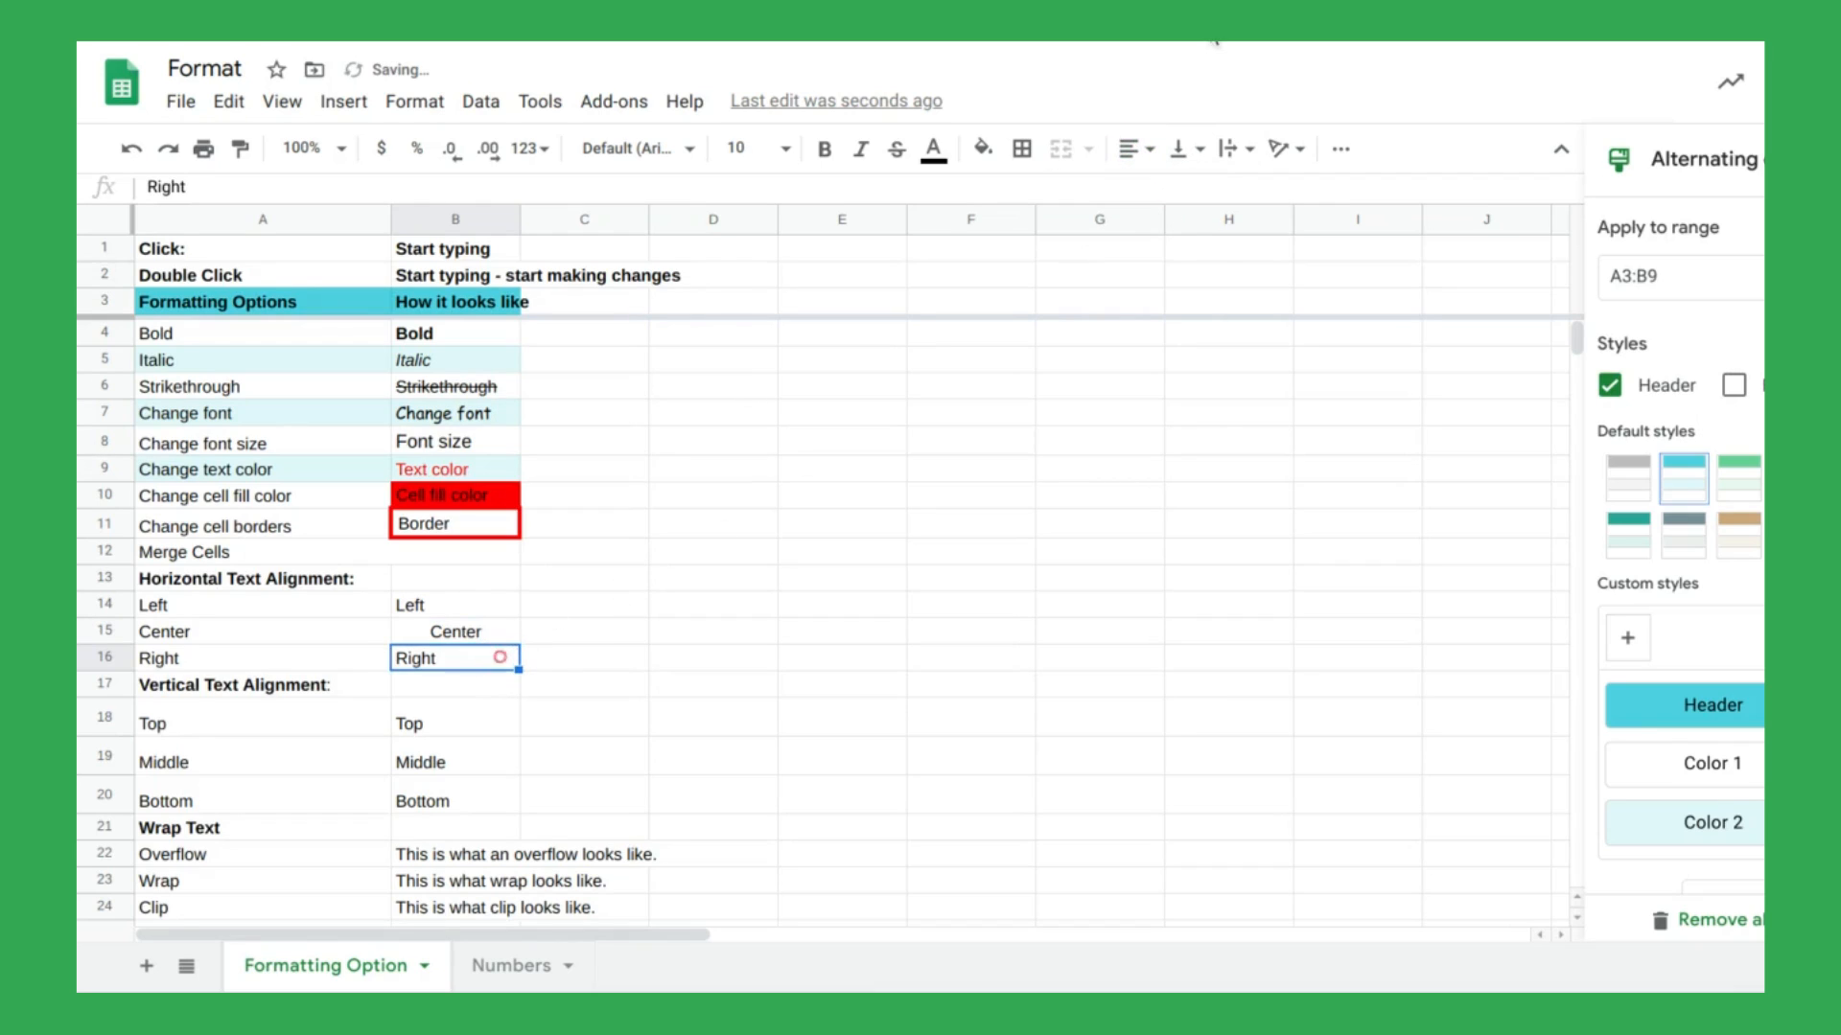
left_click(1141, 150)
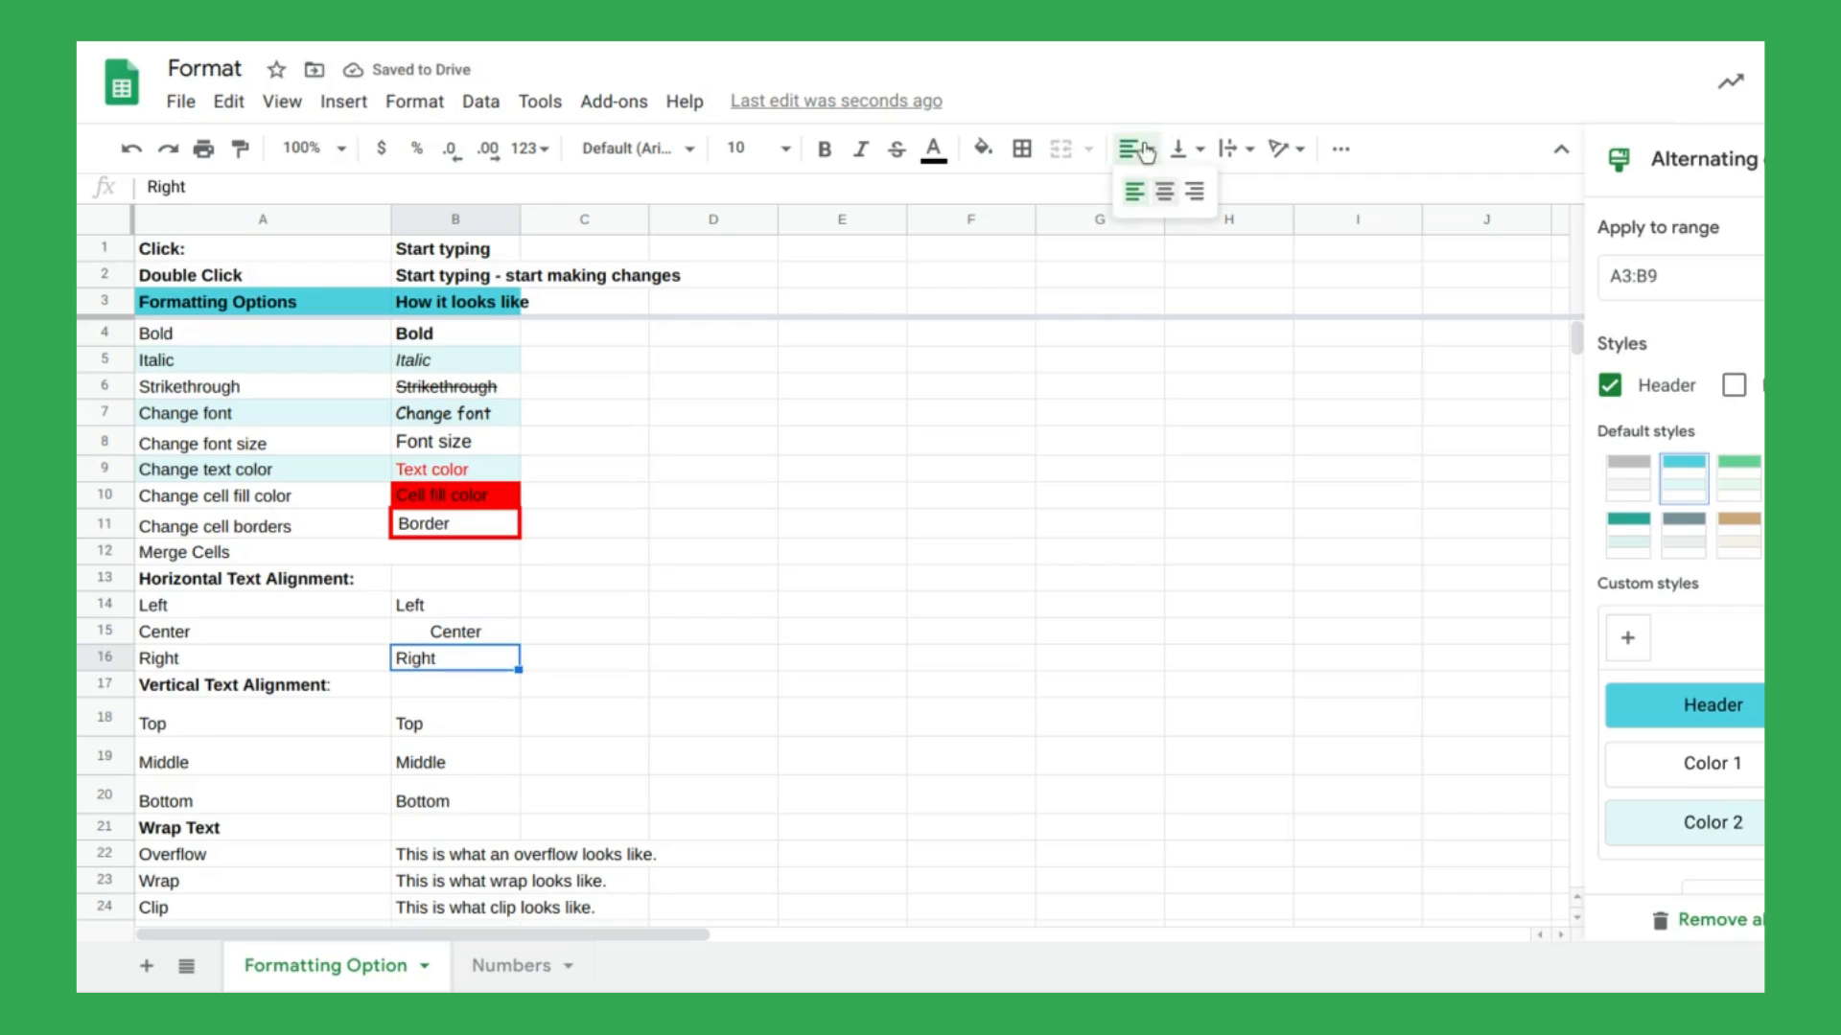
left_click(1194, 191)
Align the text vertically to the top in B18 and to the middle in B19.
scroll(527, 673, "down", 3)
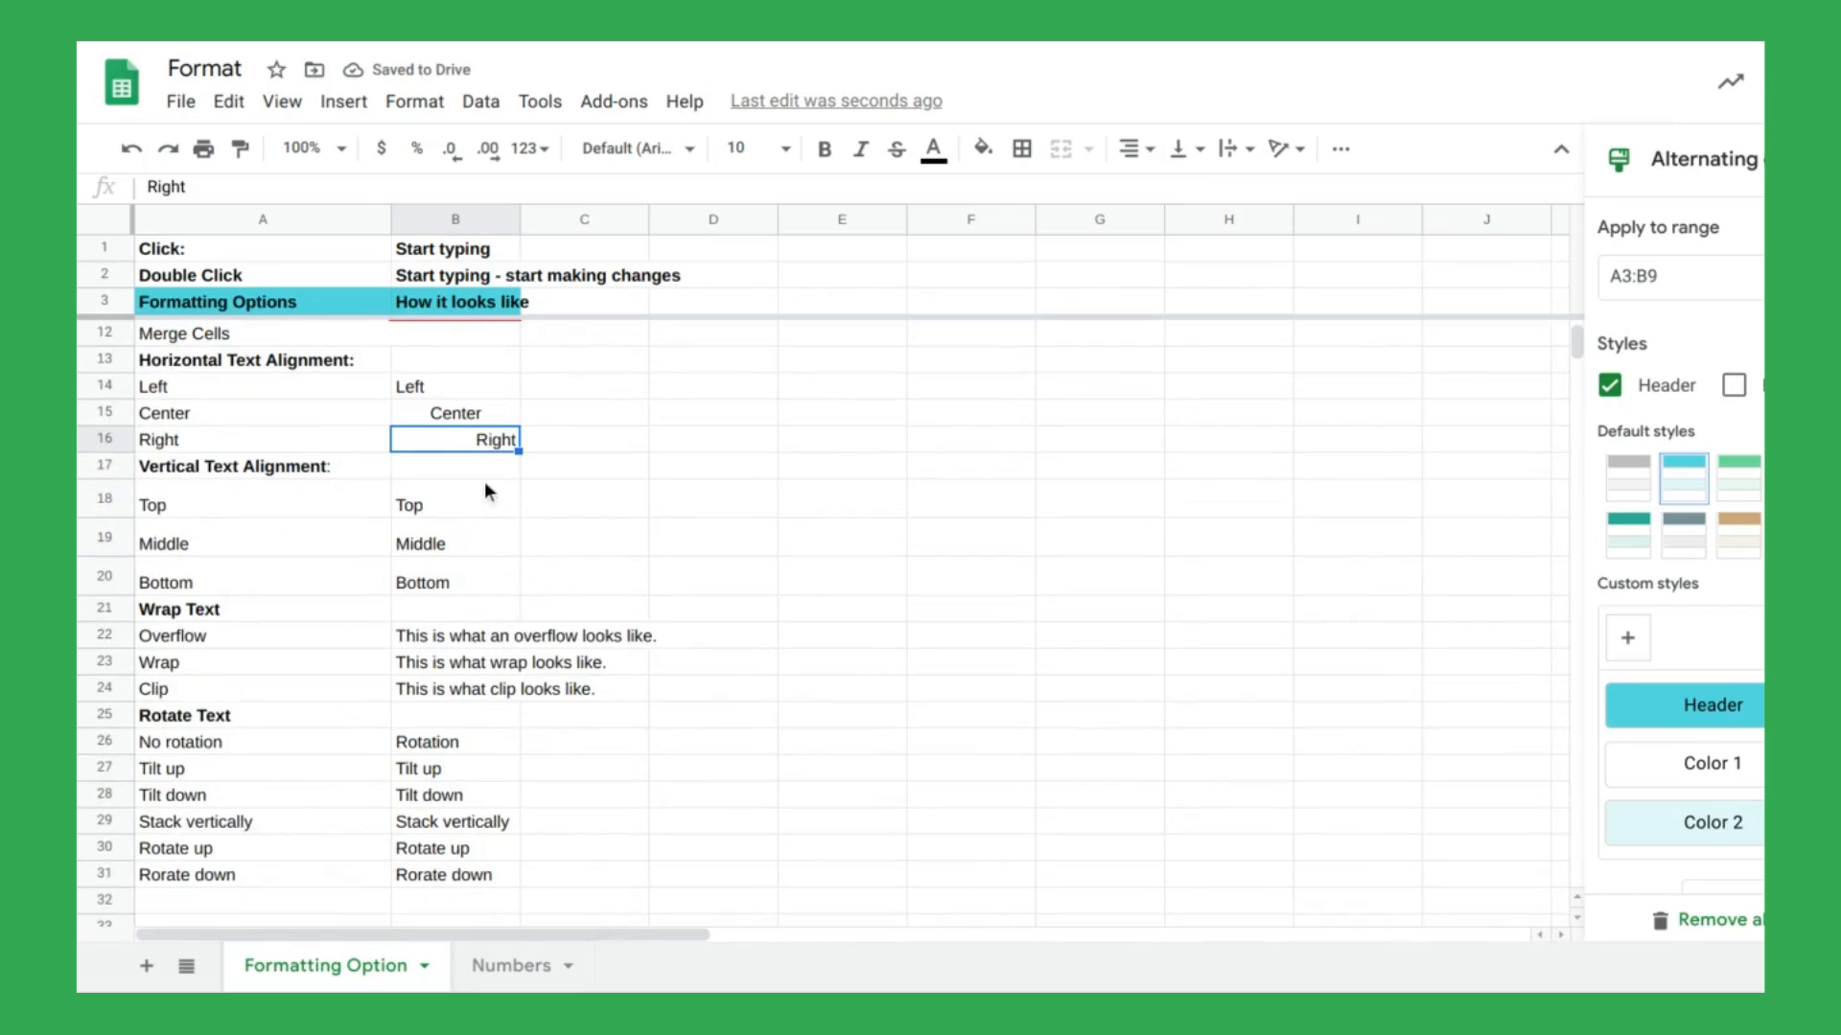
scroll(485, 481, "down", 1)
left_click(481, 402)
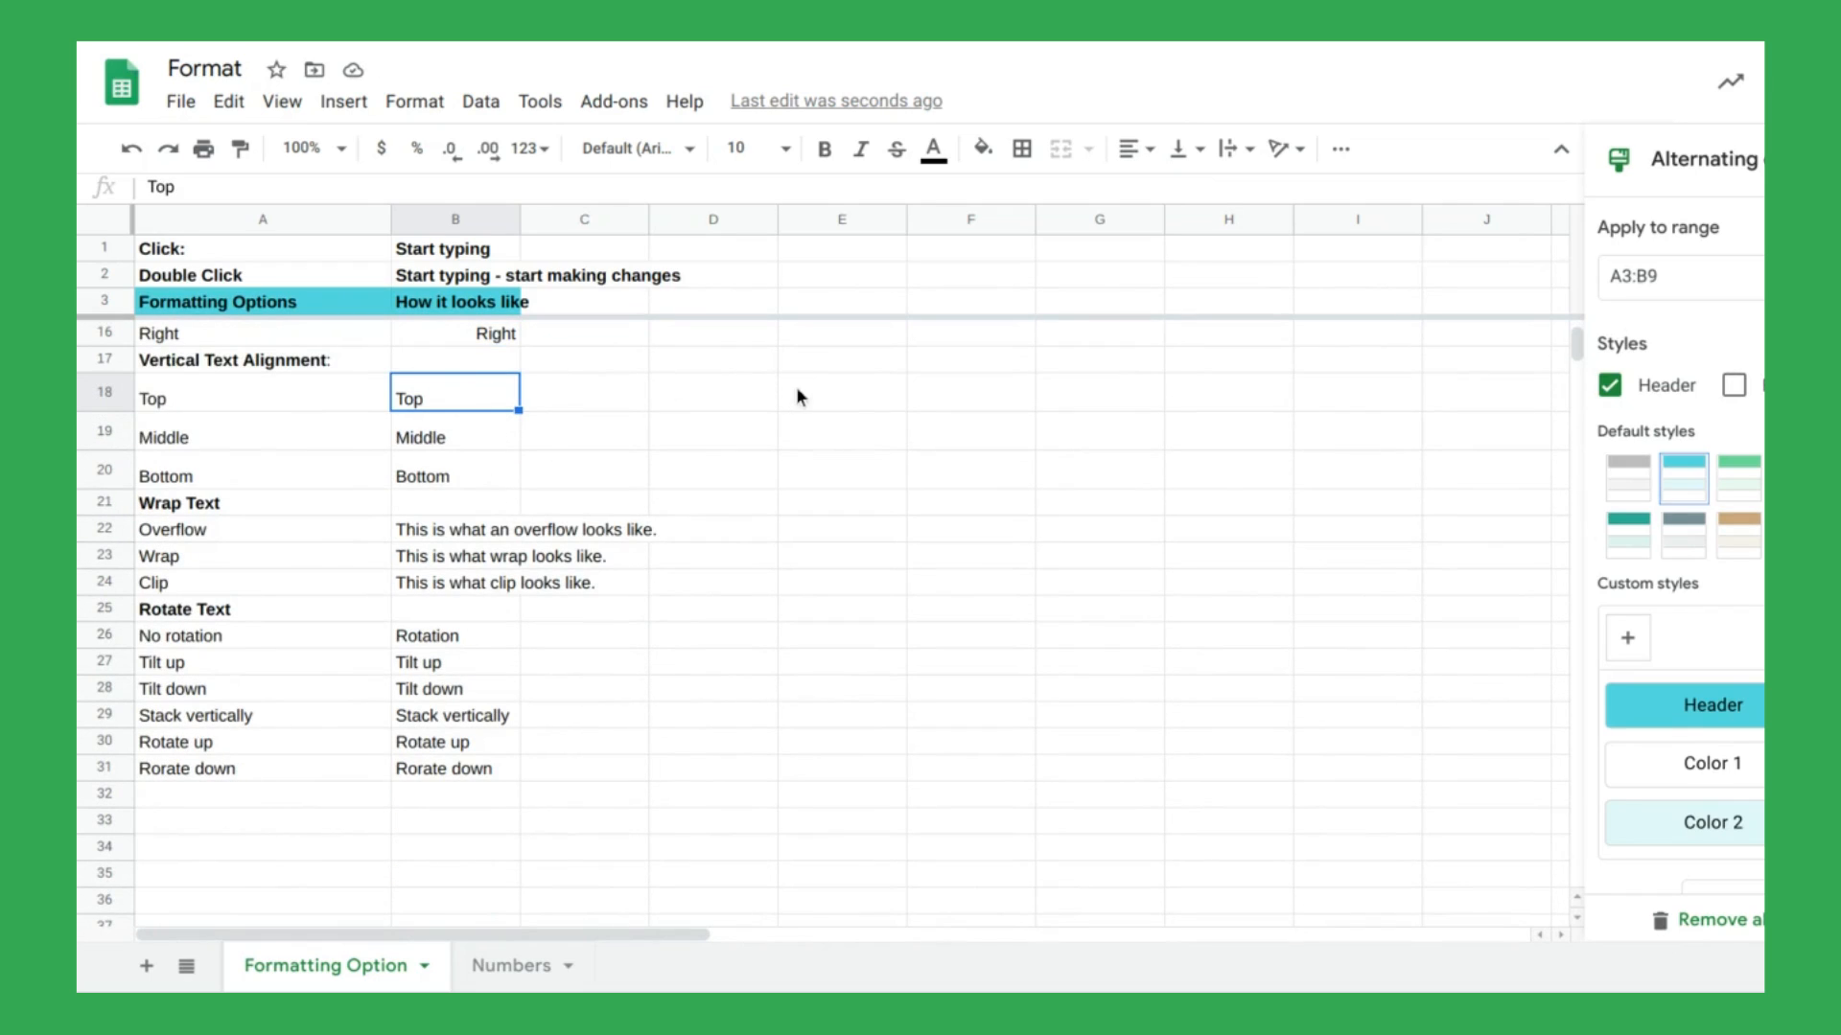
left_click(1185, 151)
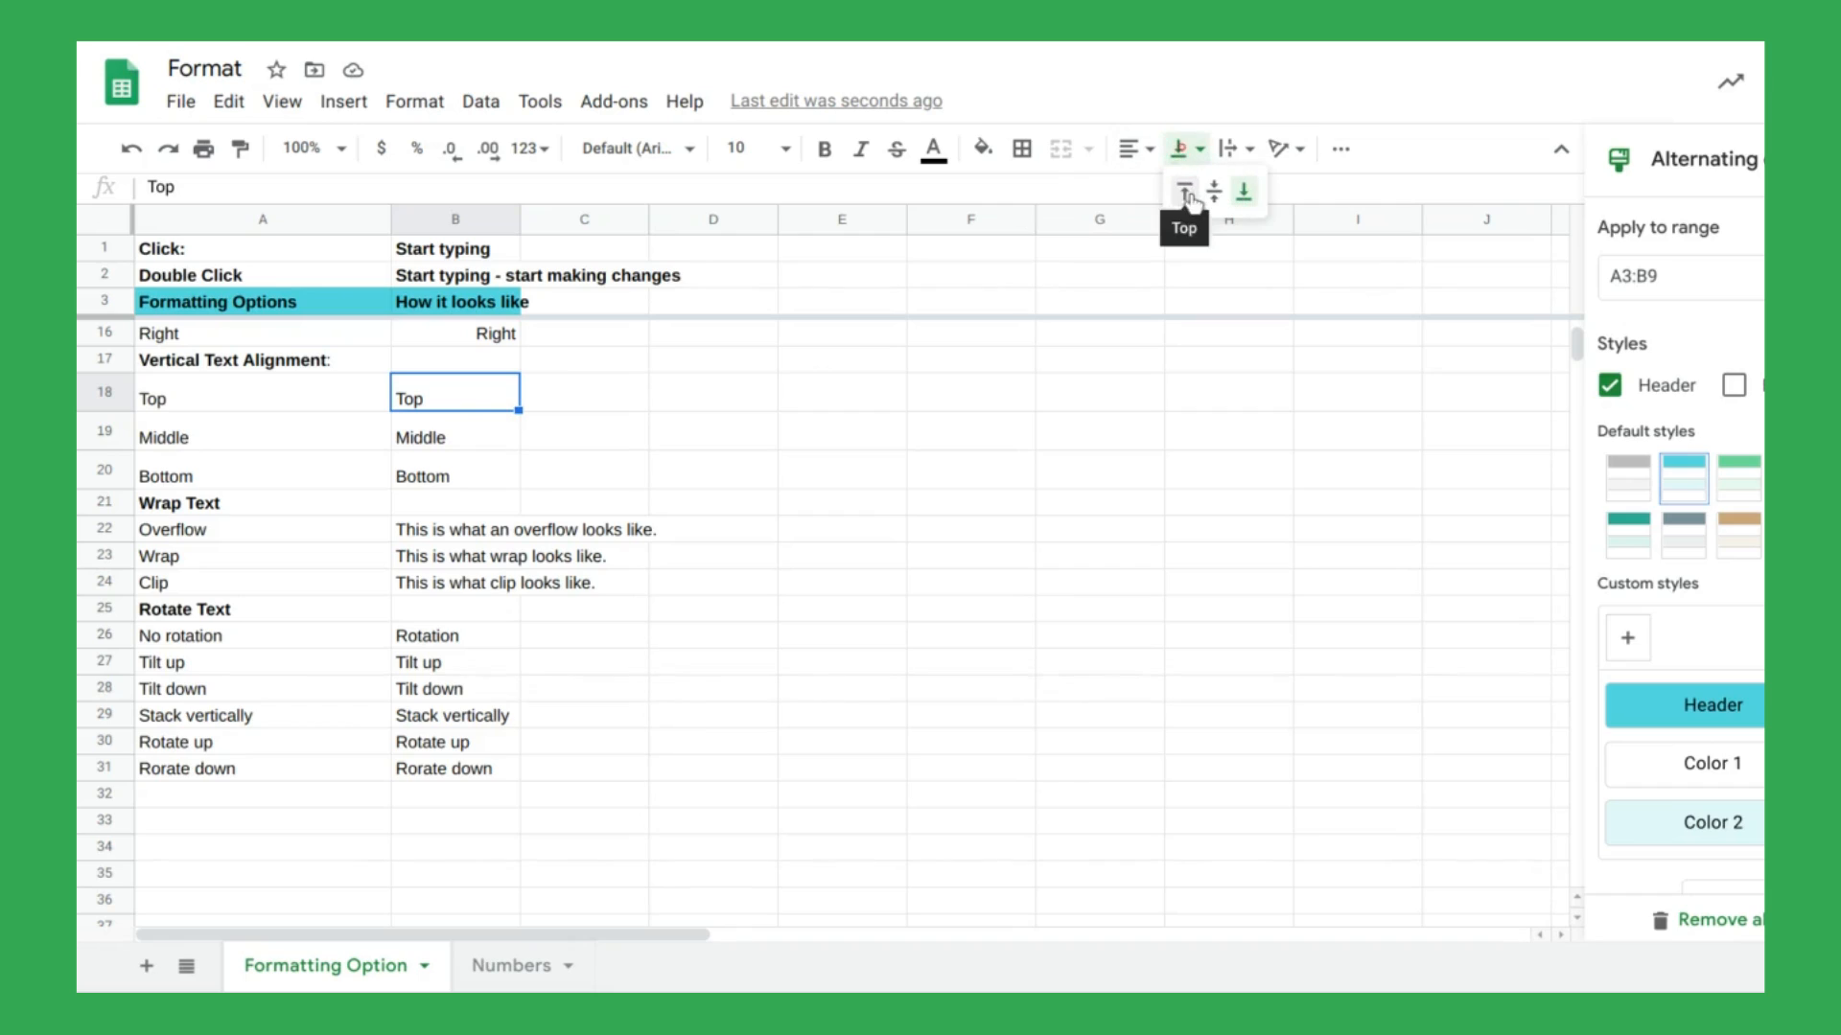
left_click(1183, 192)
left_click(461, 424)
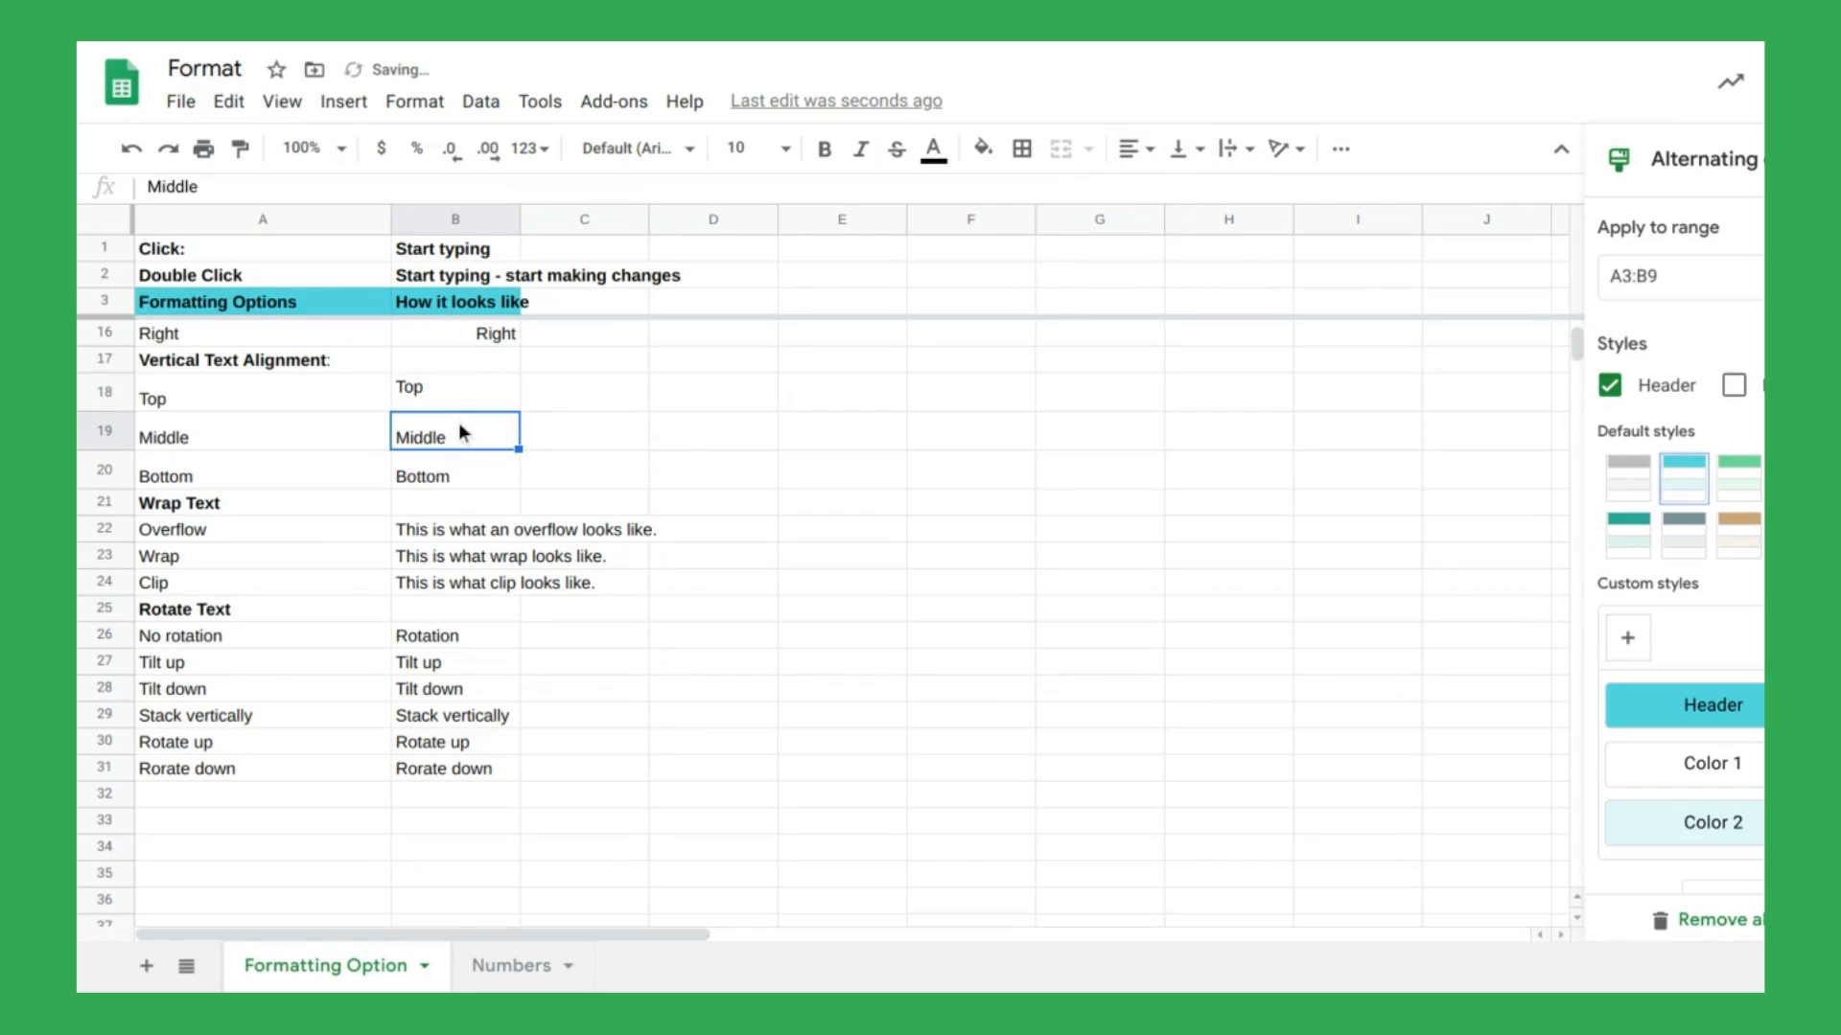
left_click(1185, 150)
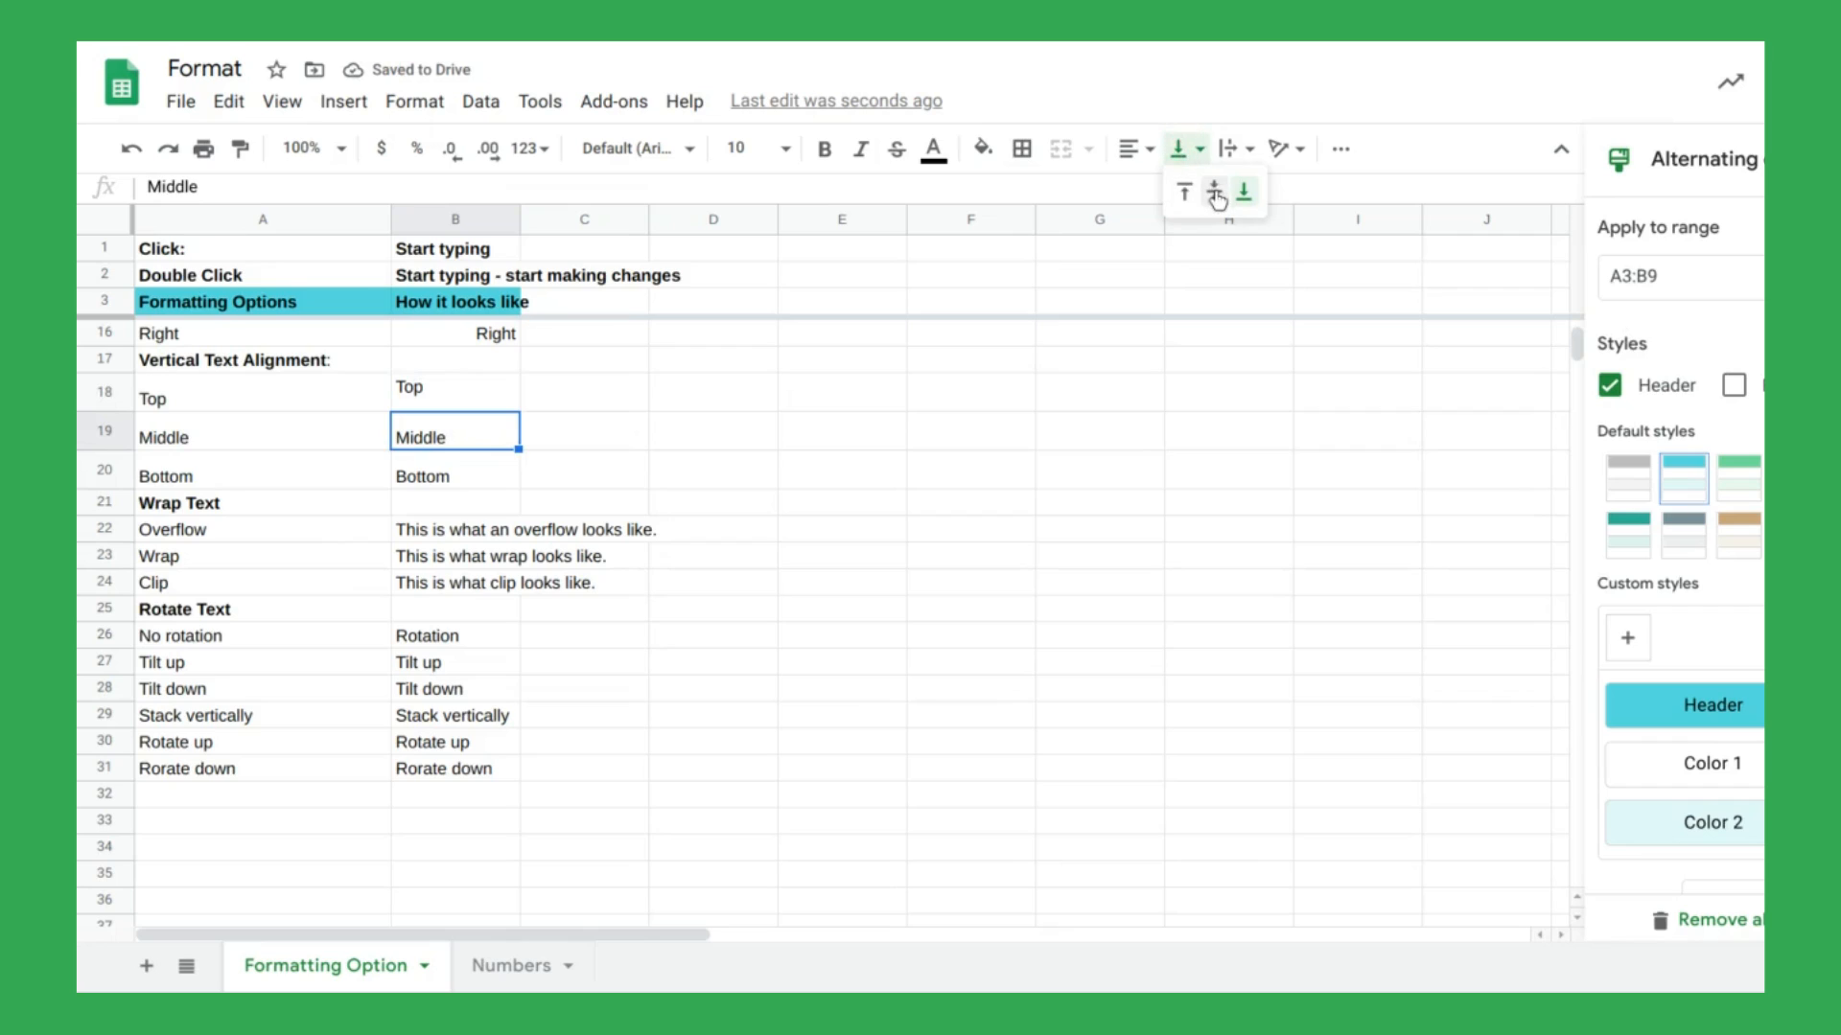
left_click(1214, 192)
left_click(481, 470)
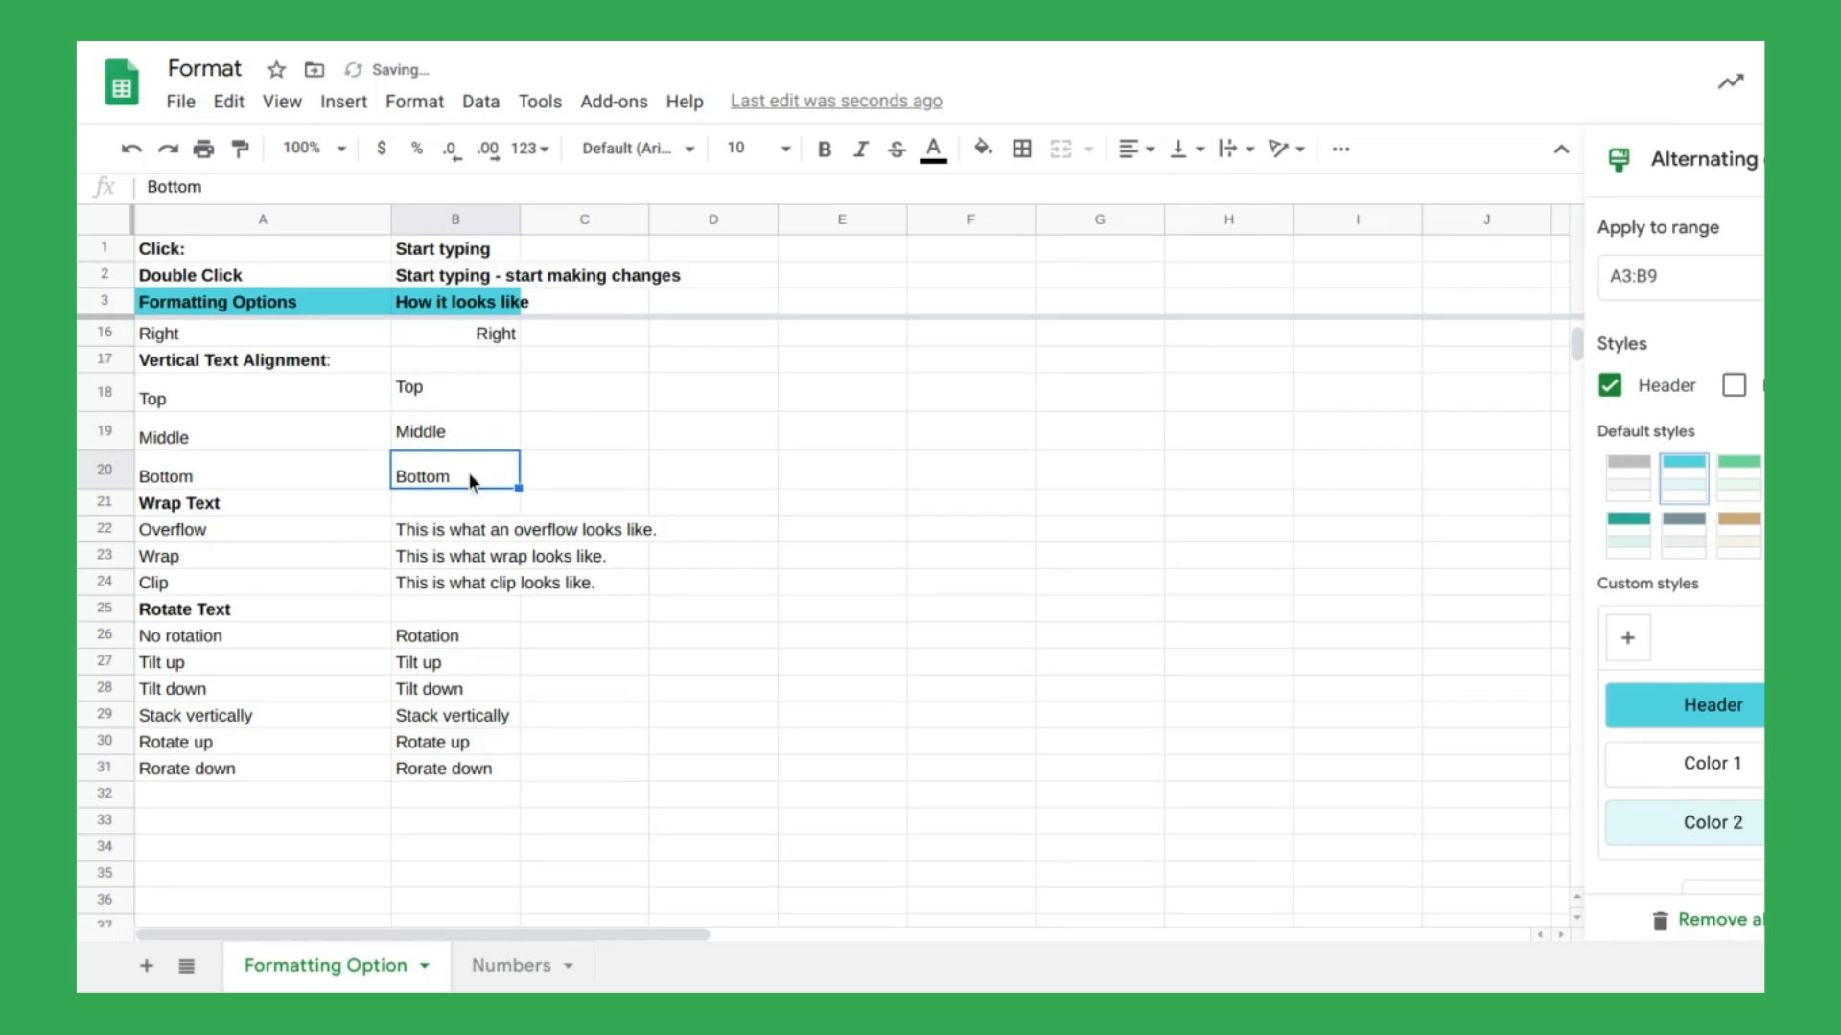
Set text wrapping to Wrap for the sample sentence in B23 and to Clip for the one in B24.
left_click(463, 537)
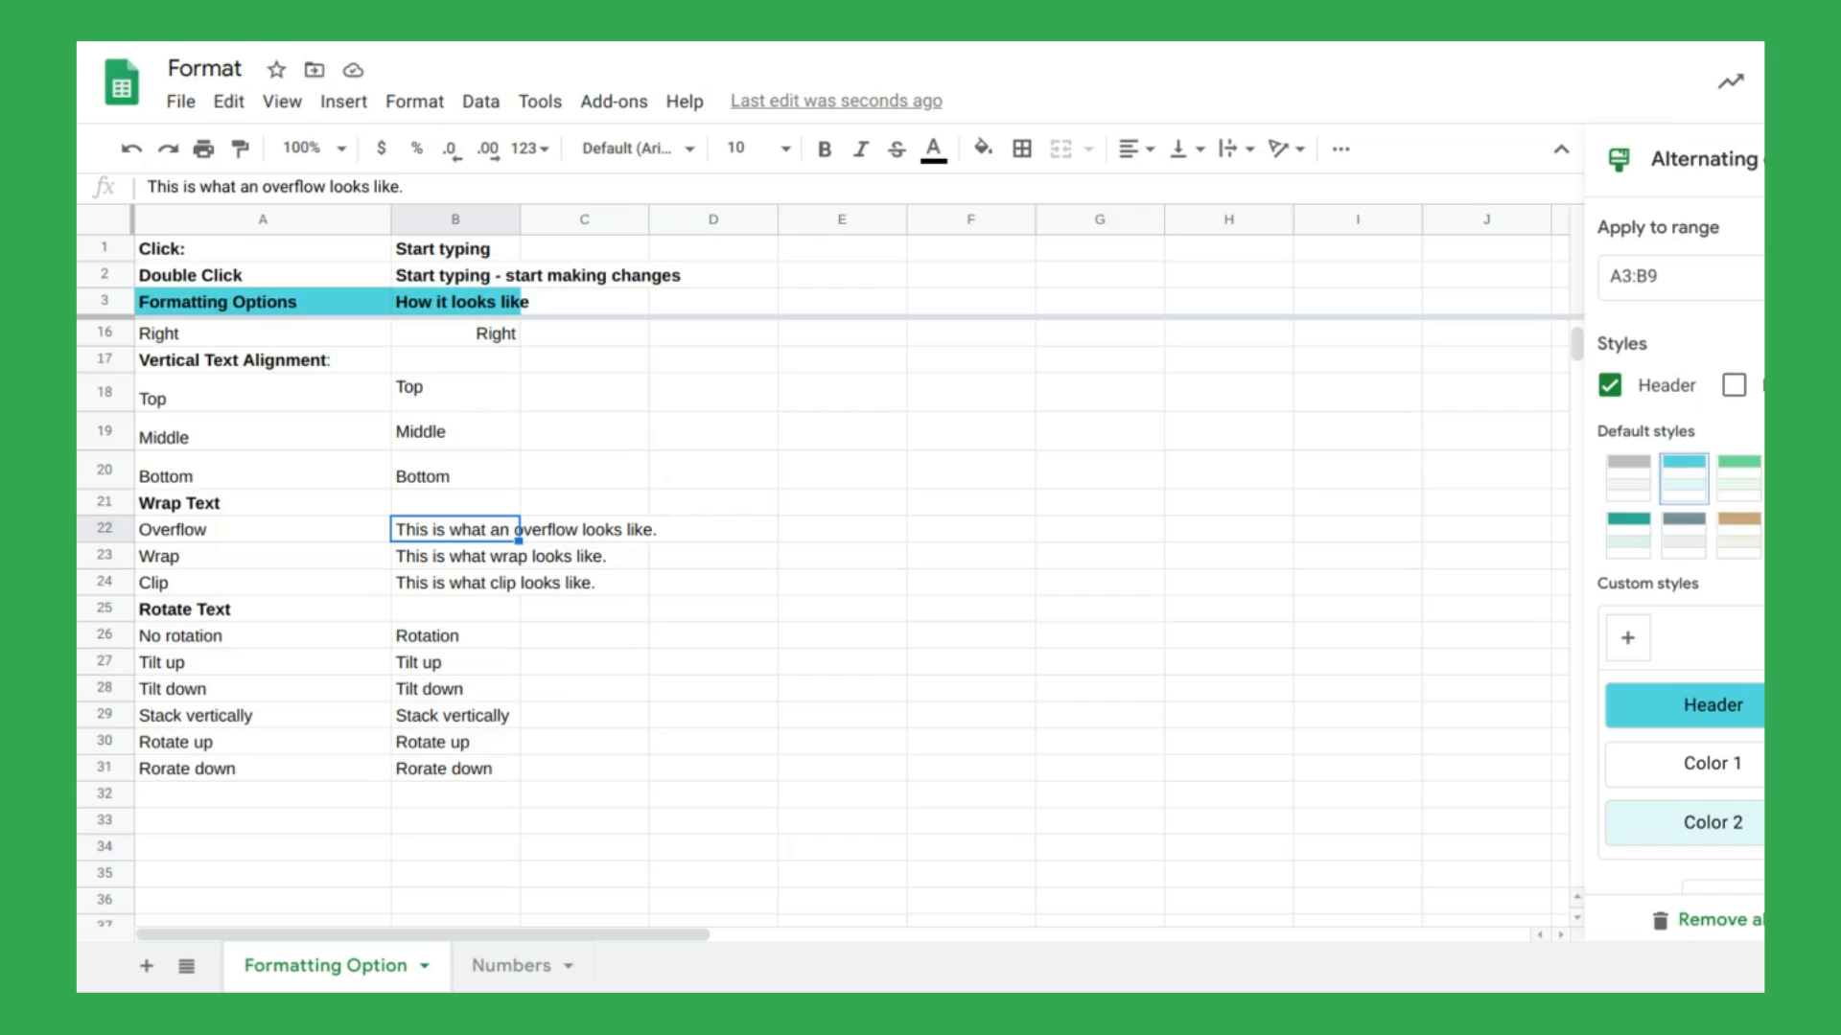
left_click(472, 552)
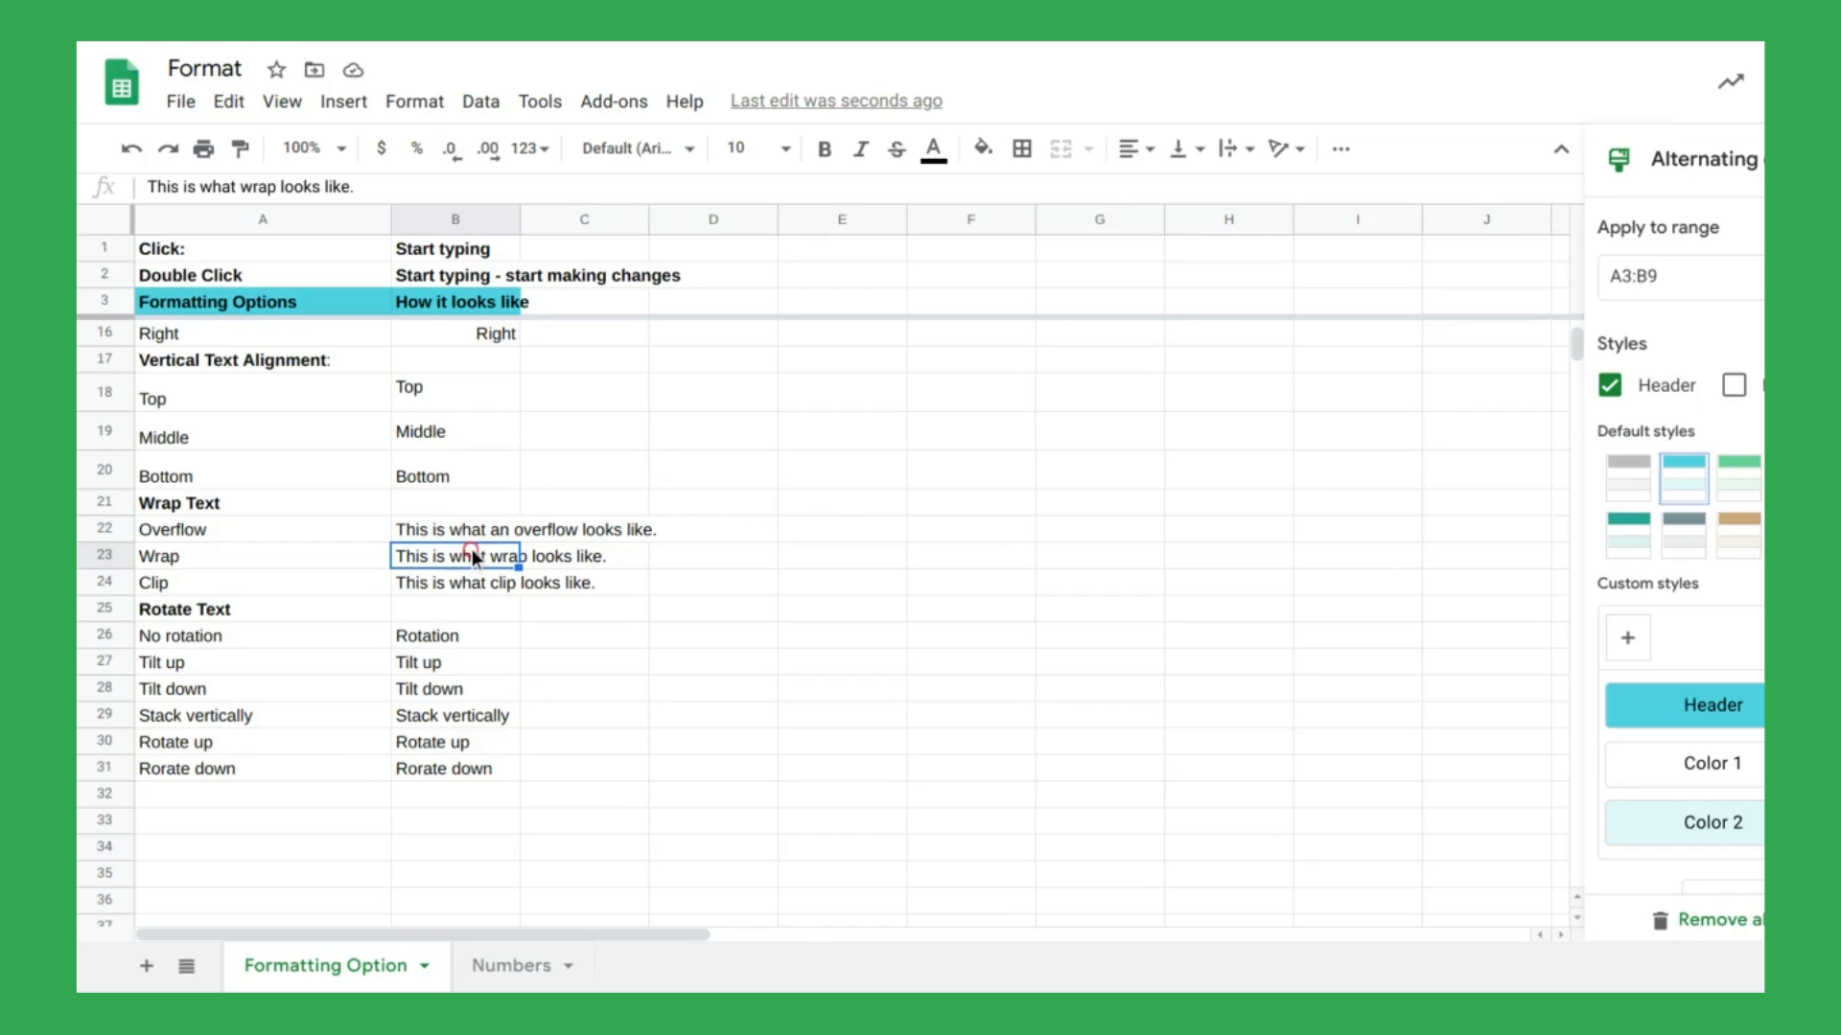
left_click(1231, 149)
left_click(1266, 196)
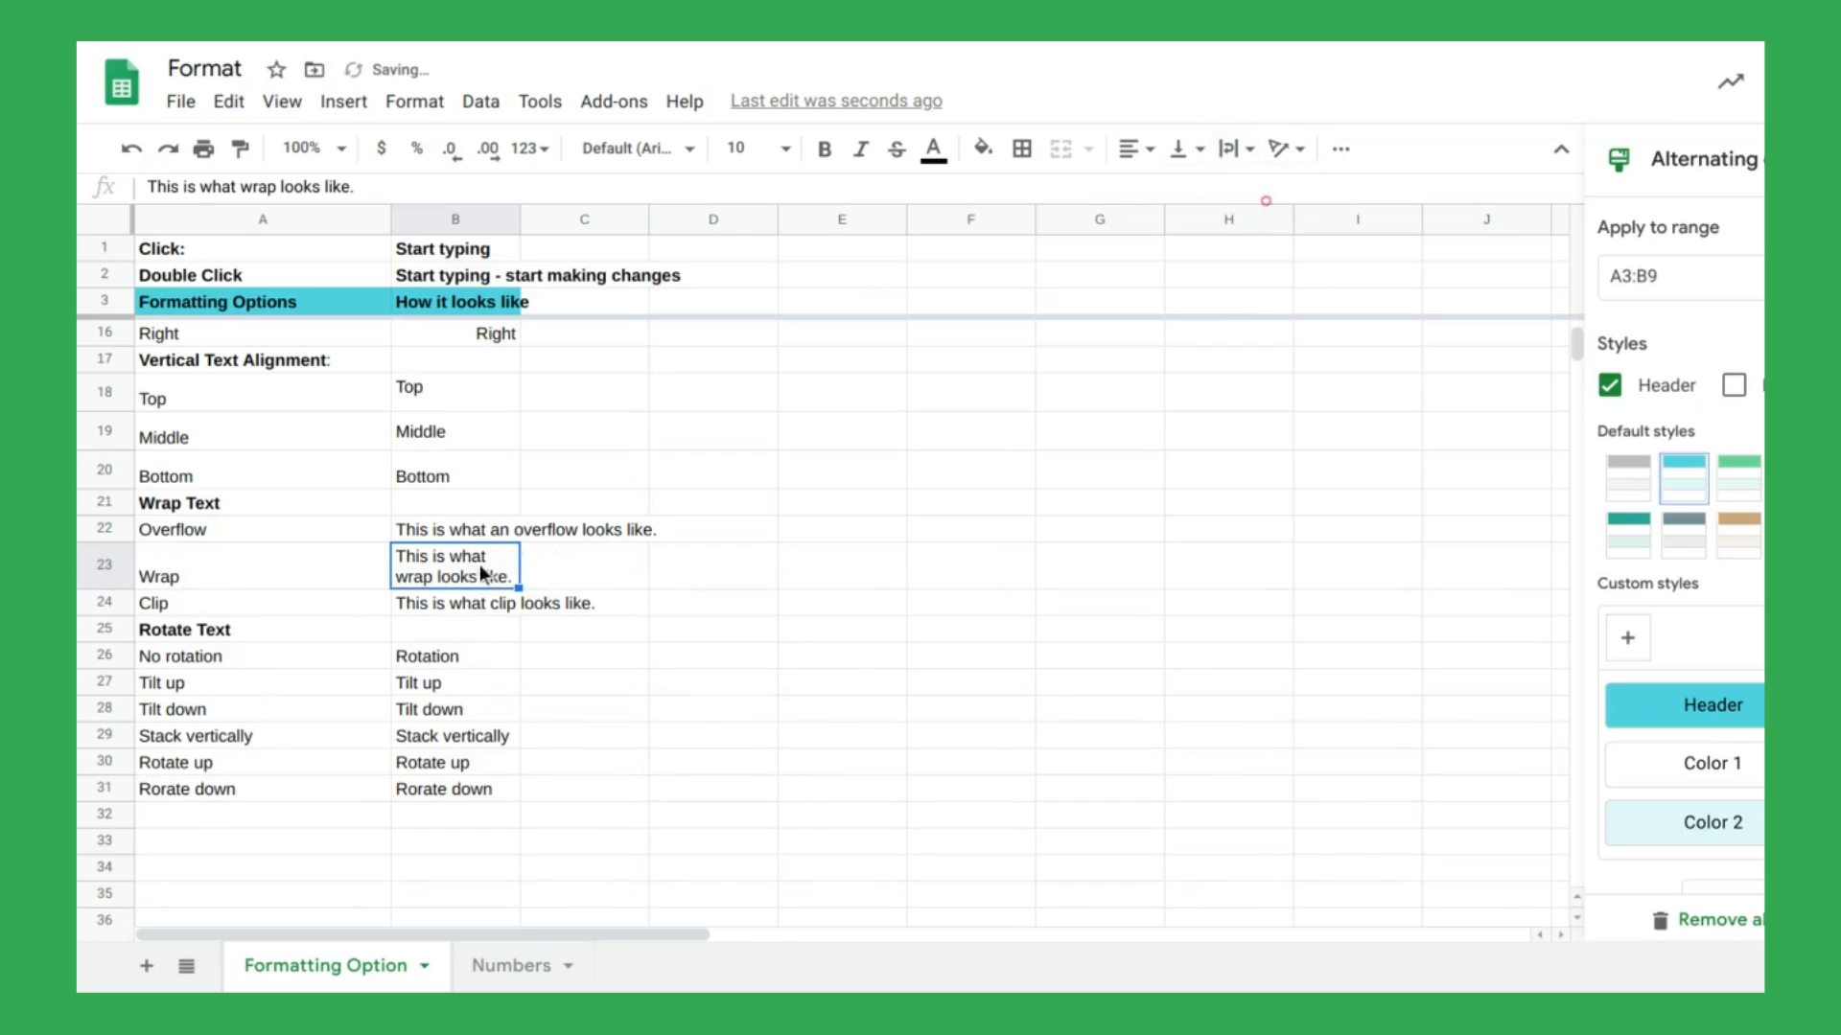
left_click(475, 604)
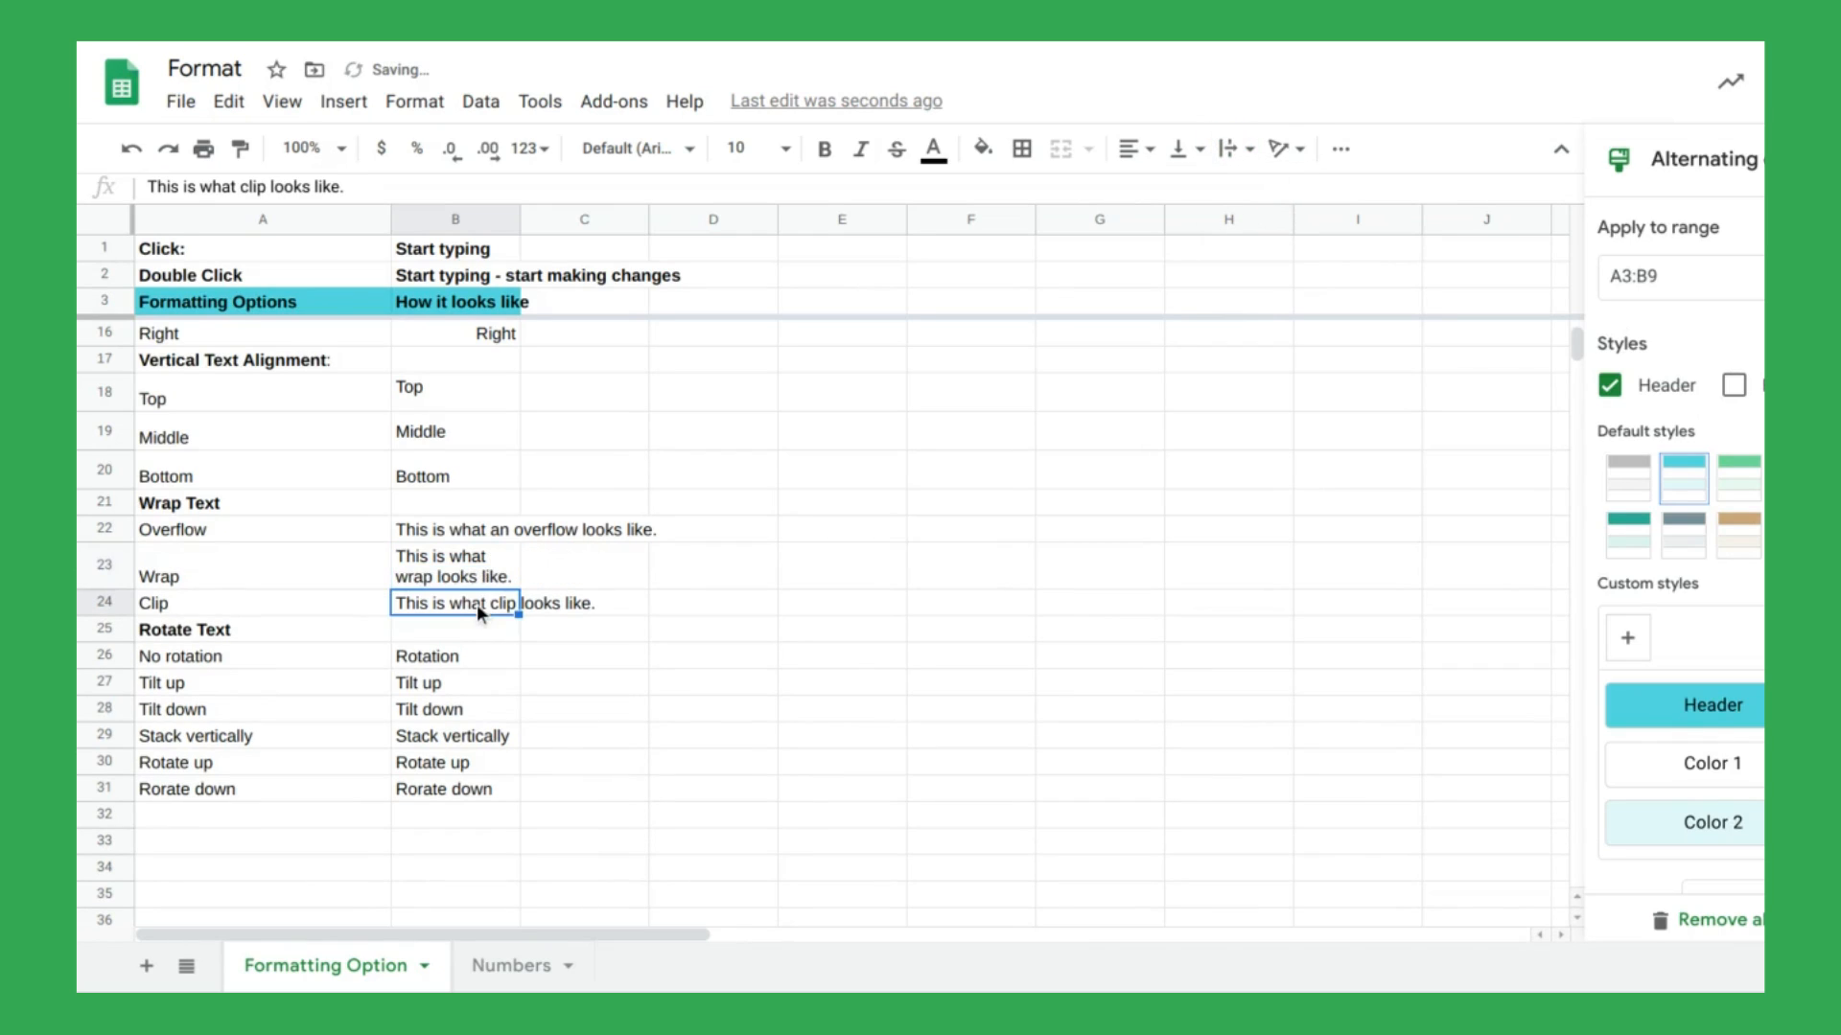
left_click(1229, 149)
left_click(1295, 197)
Rotate the sample text in B27 with Tilt up and the text in B28 with Tilt down.
left_click(452, 657)
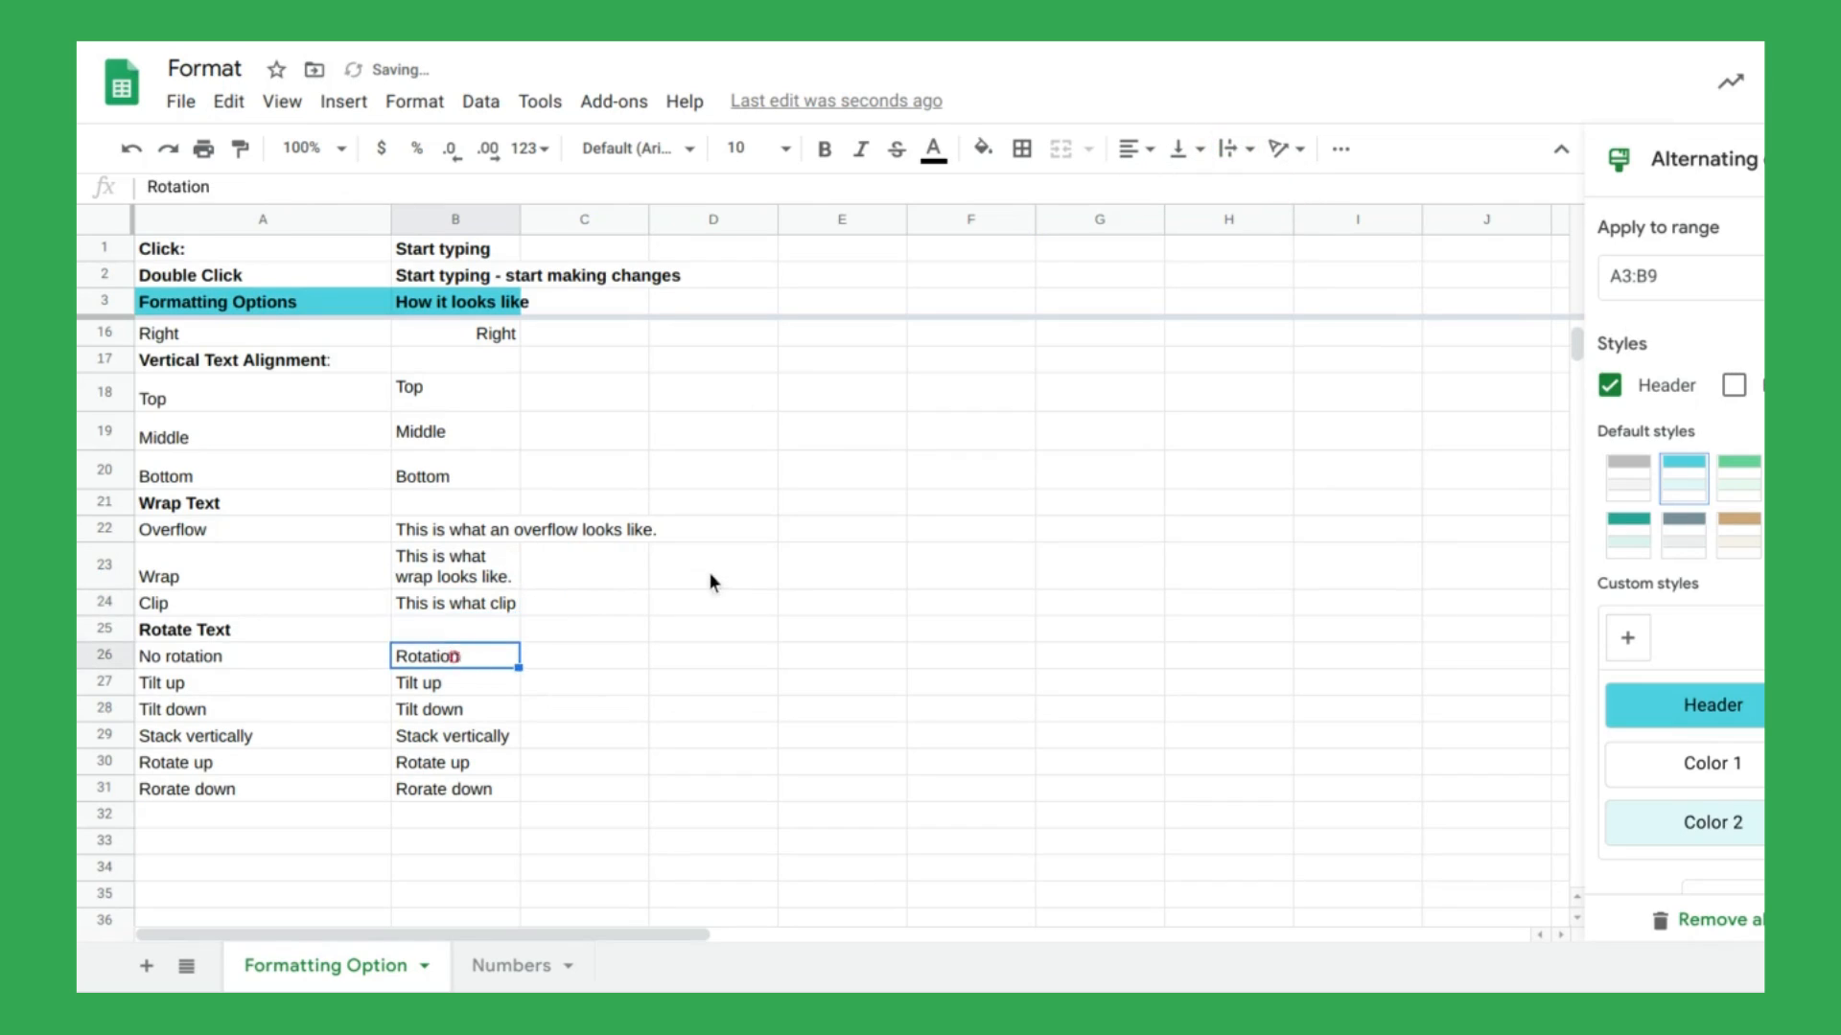
scroll(710, 571, "down", 3)
scroll(709, 581, "down", 1)
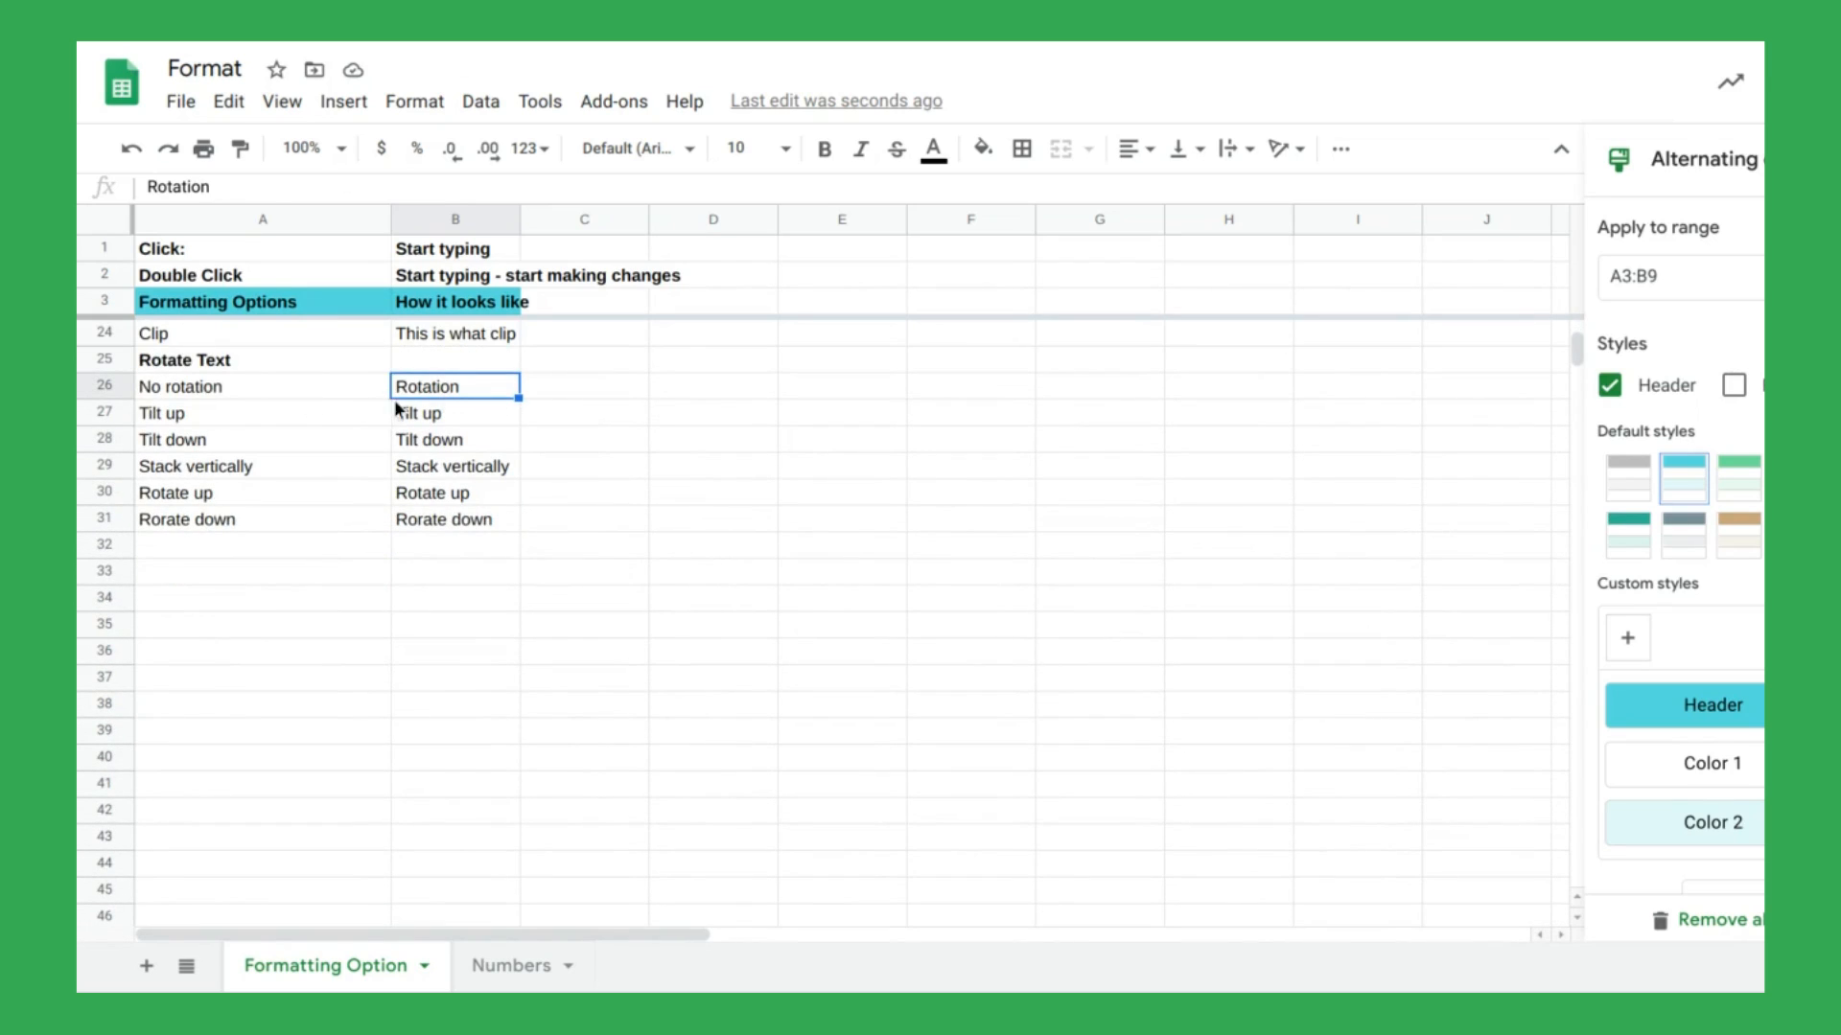
left_click(430, 415)
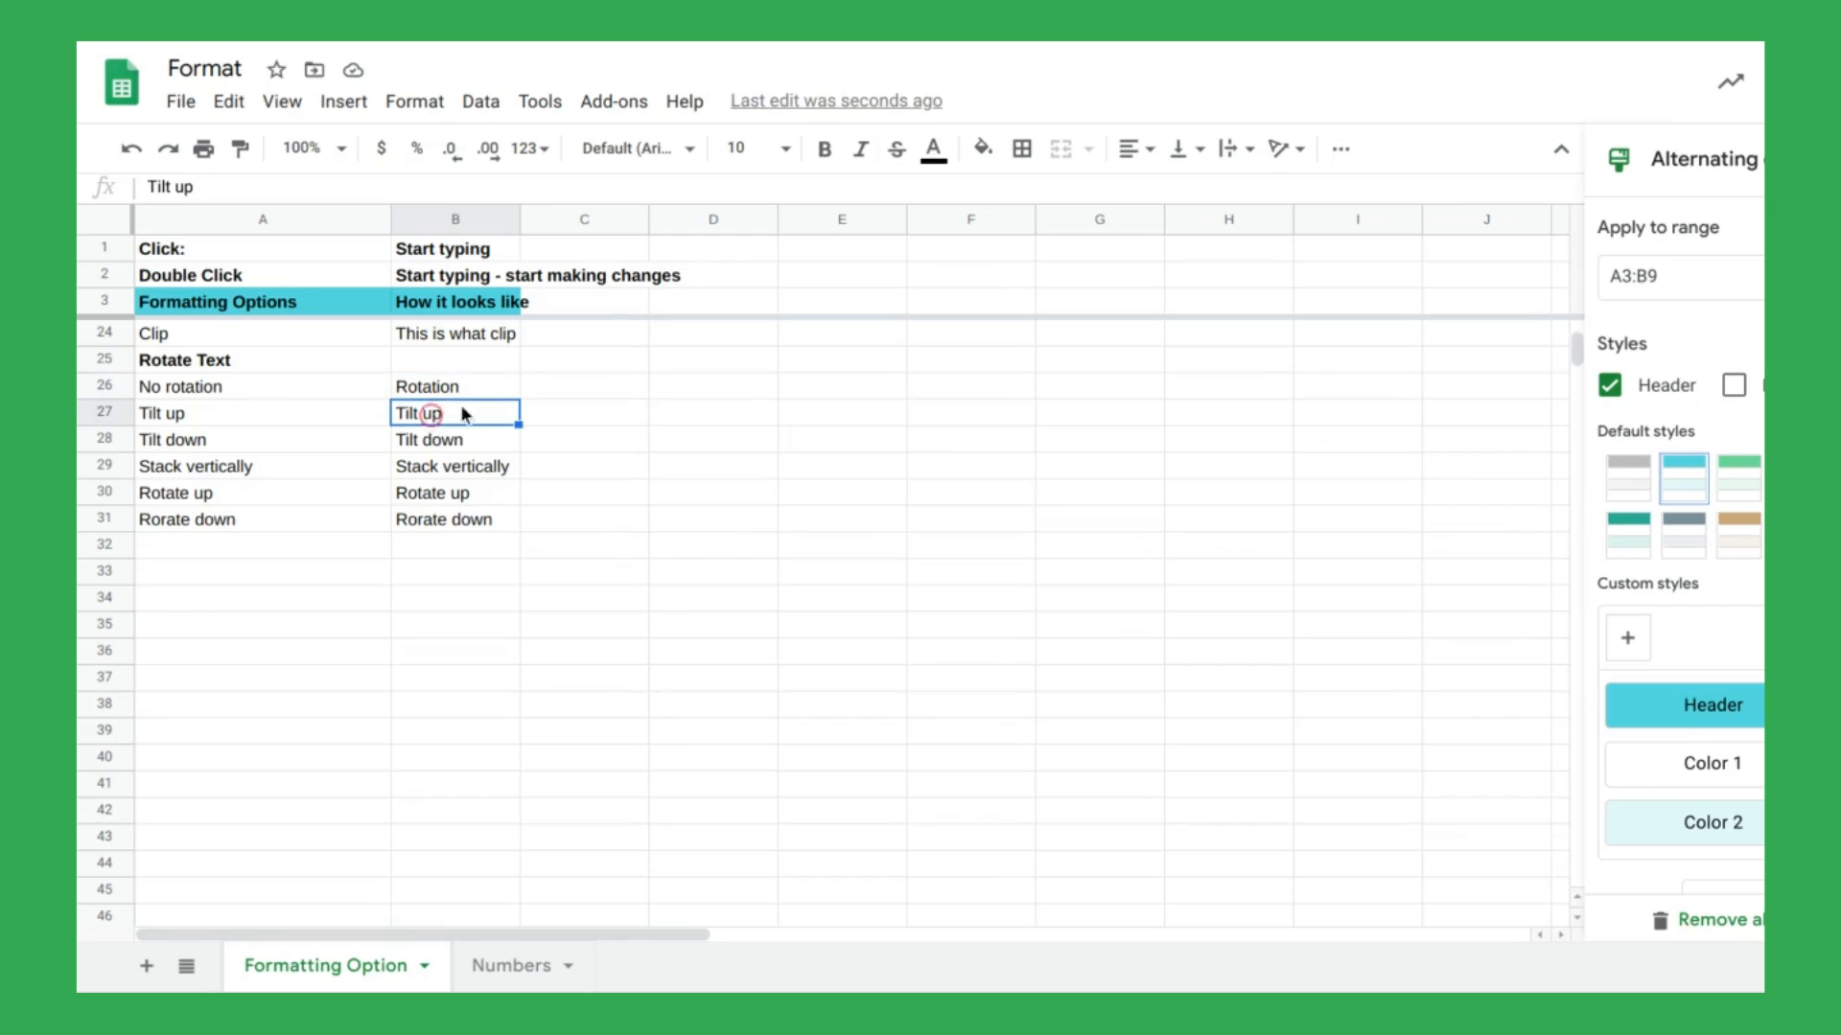
left_click(1276, 163)
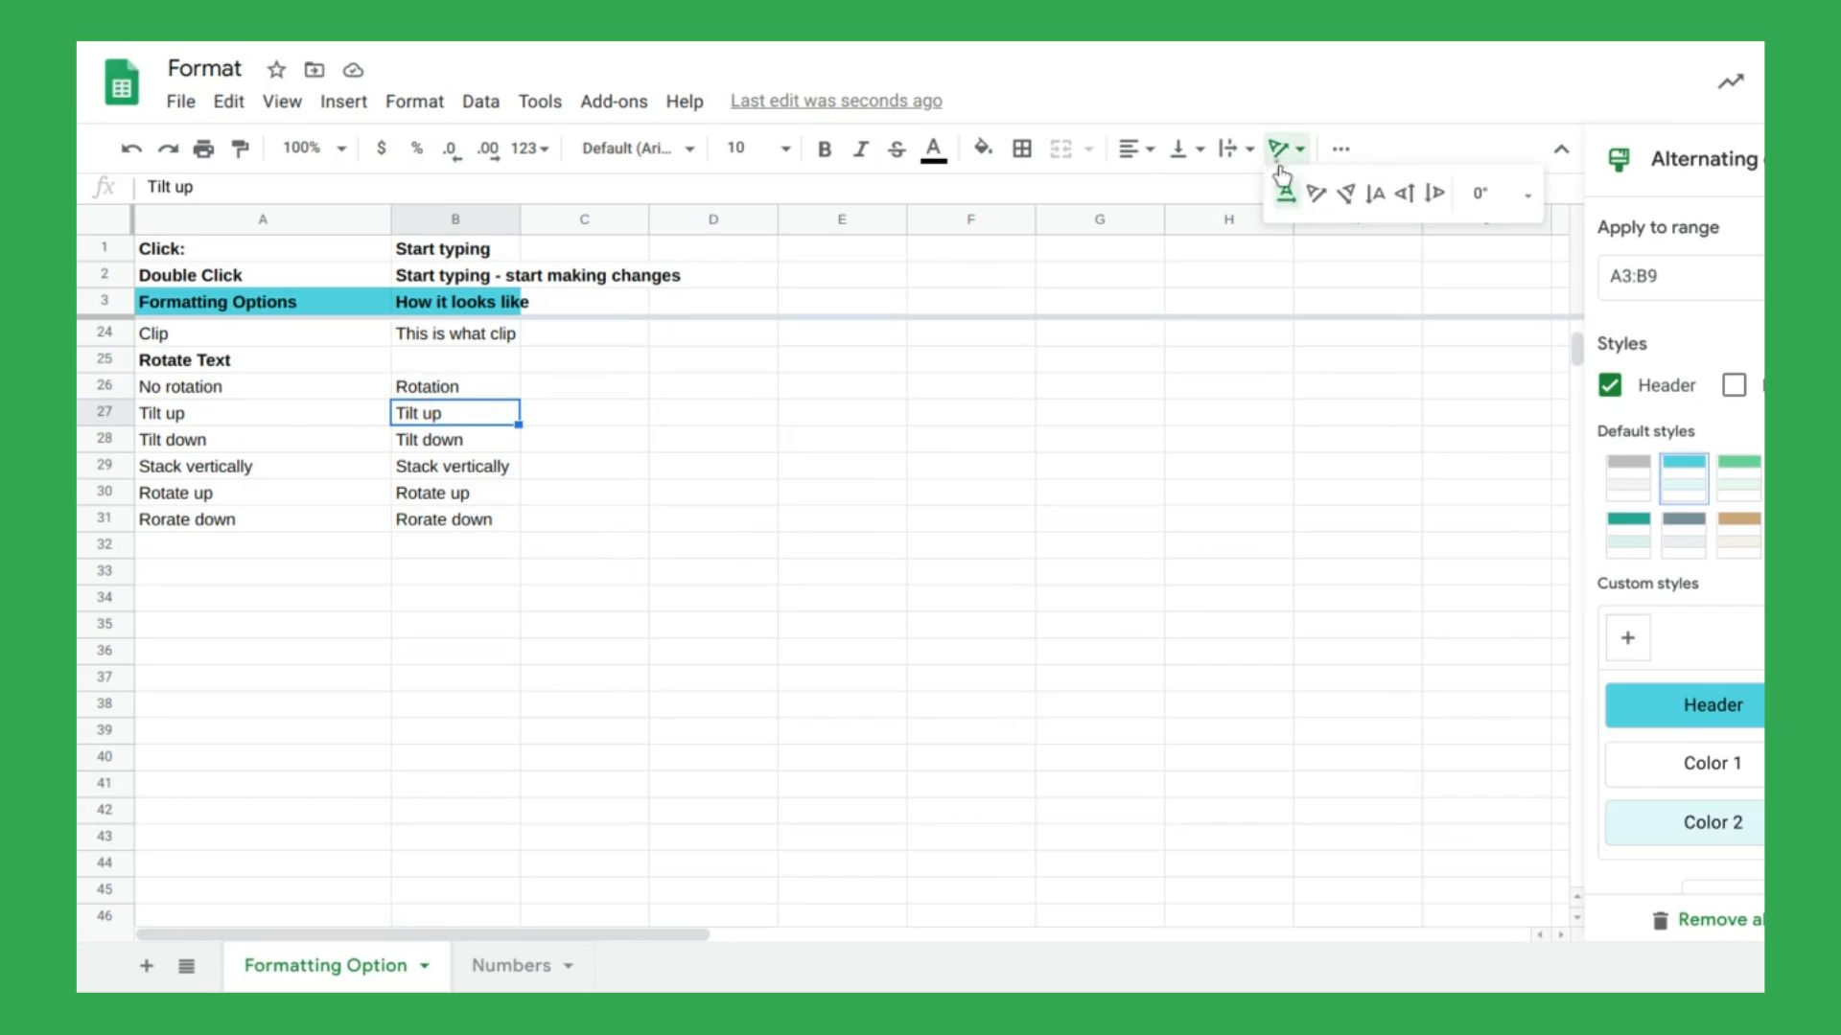
left_click(1314, 194)
left_click(462, 469)
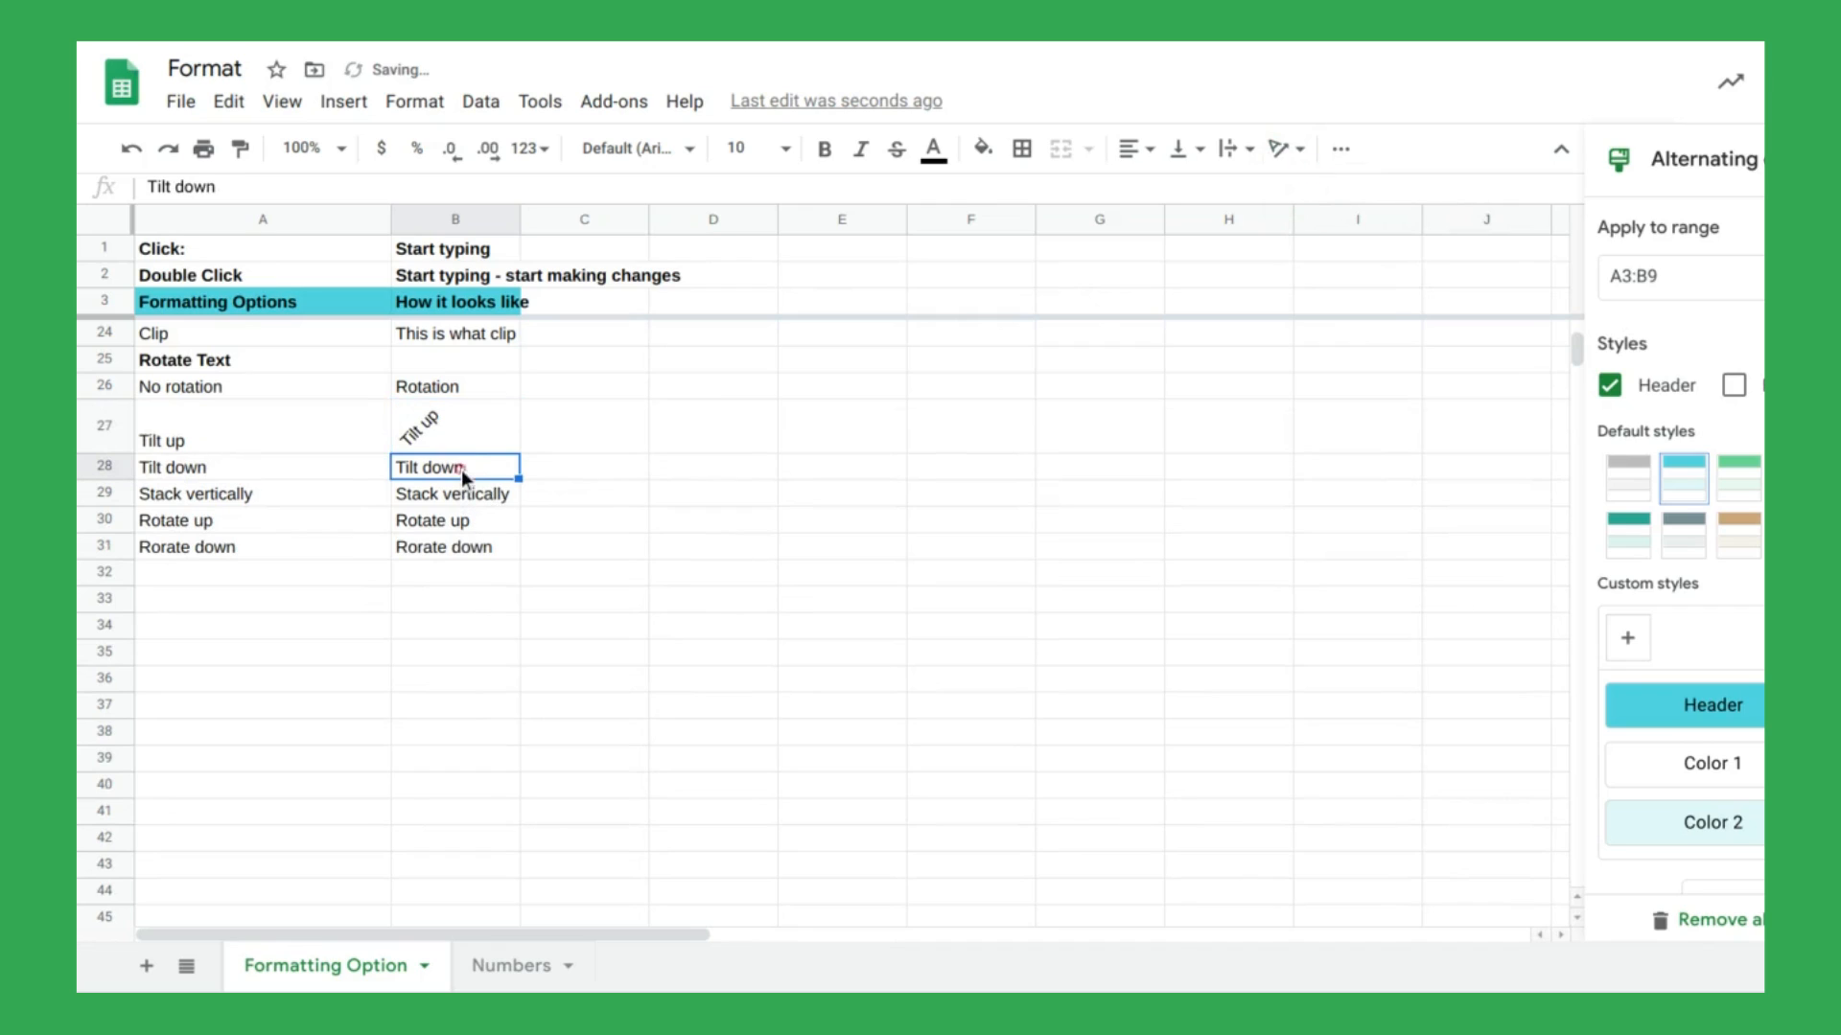
left_click(1291, 156)
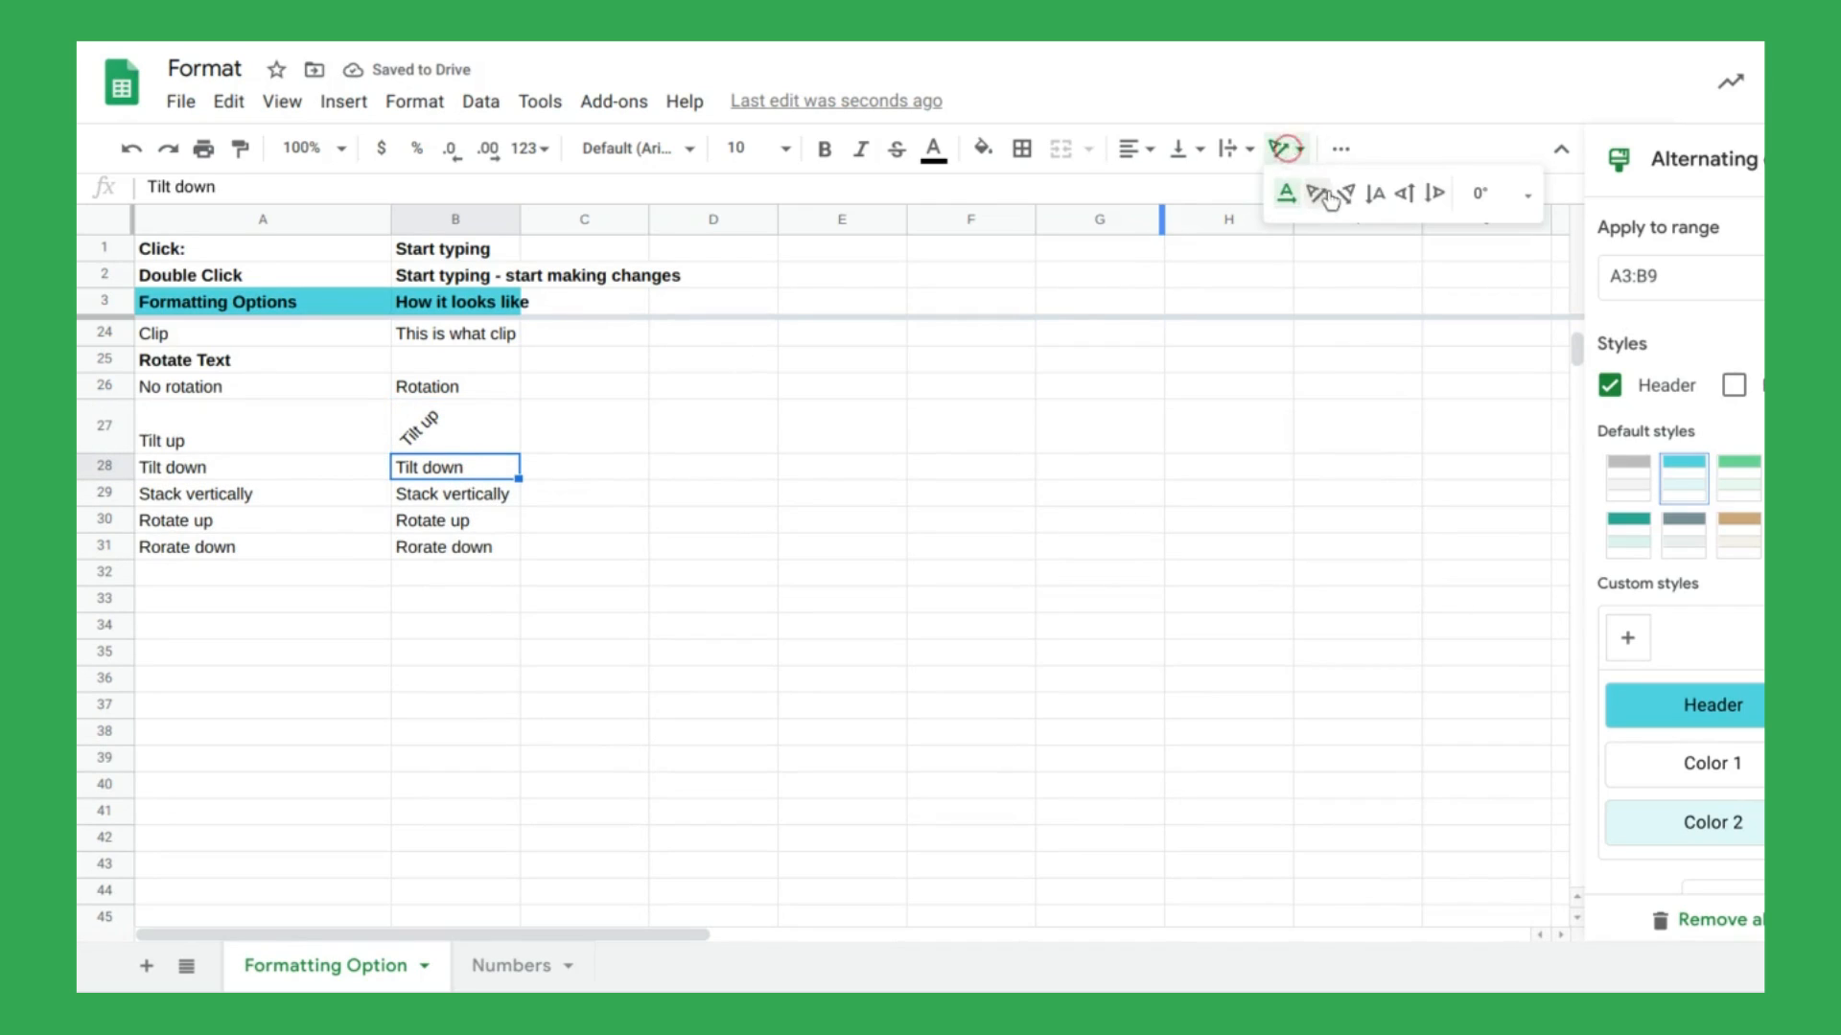
left_click(1346, 192)
Set the text rotation of the sample cell B29 to Stack vertically.
left_click(450, 543)
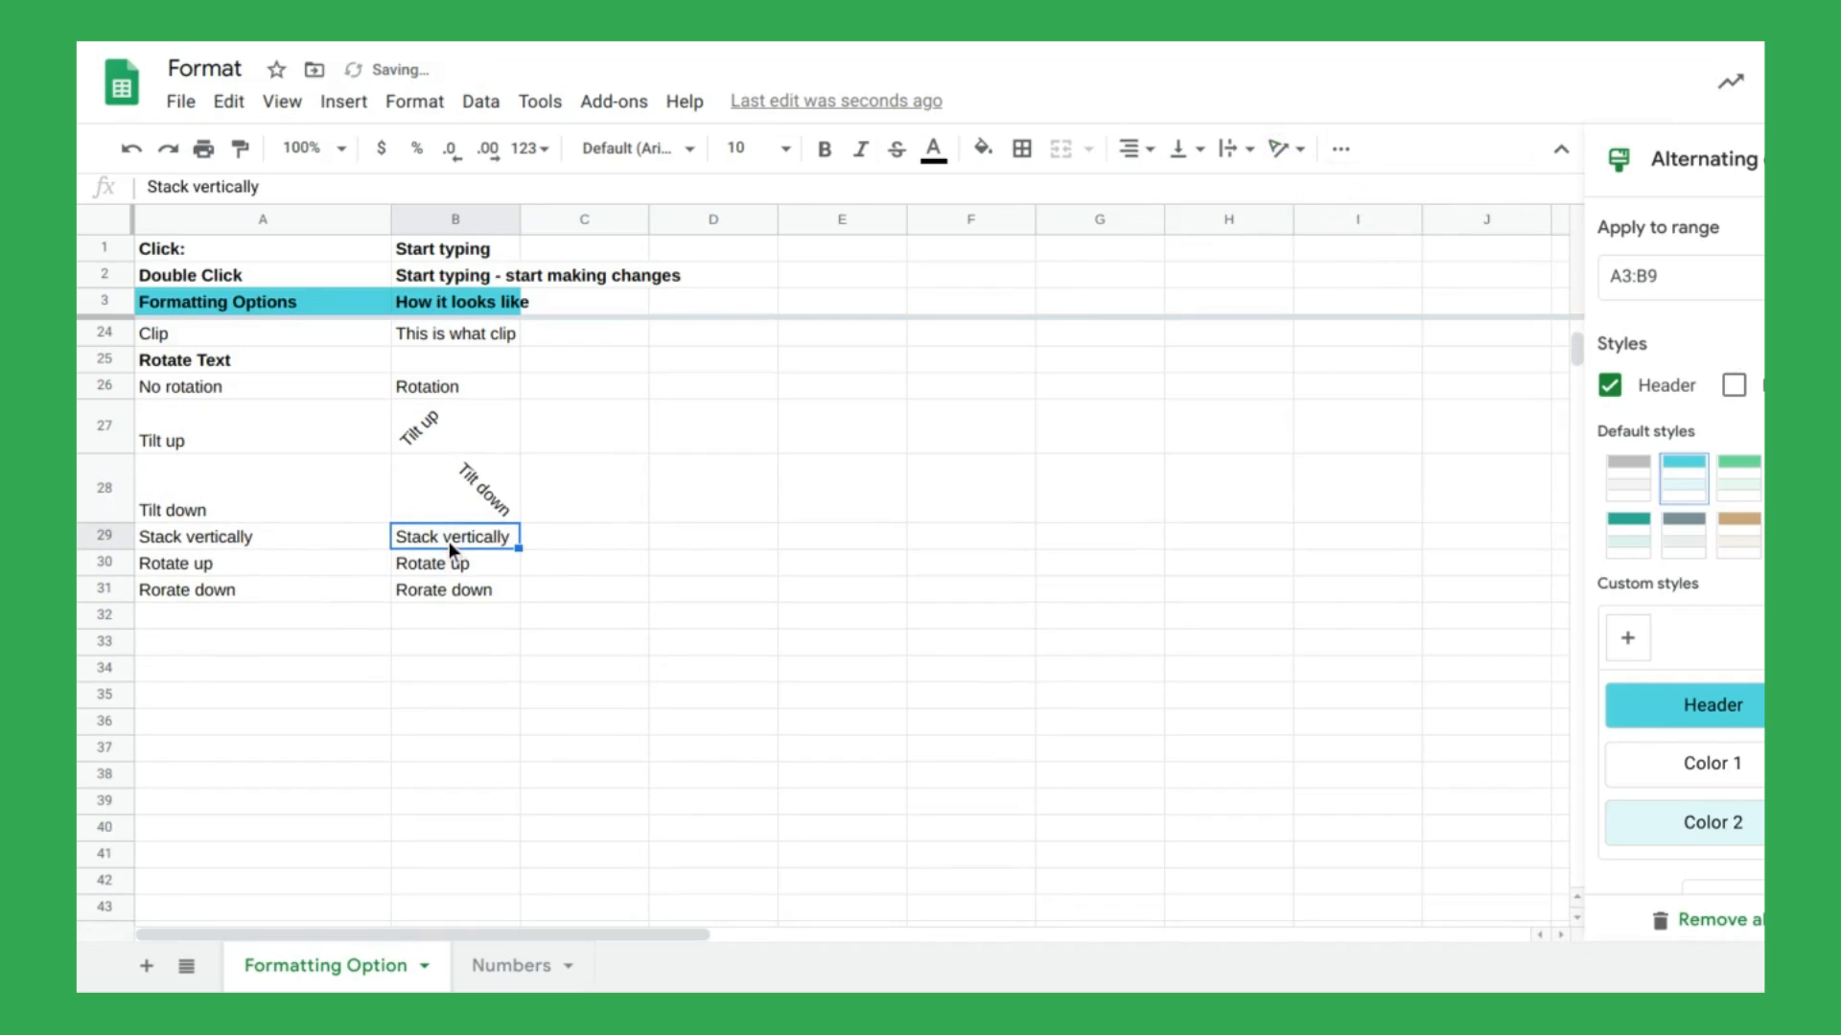
left_click(1278, 153)
left_click(1377, 195)
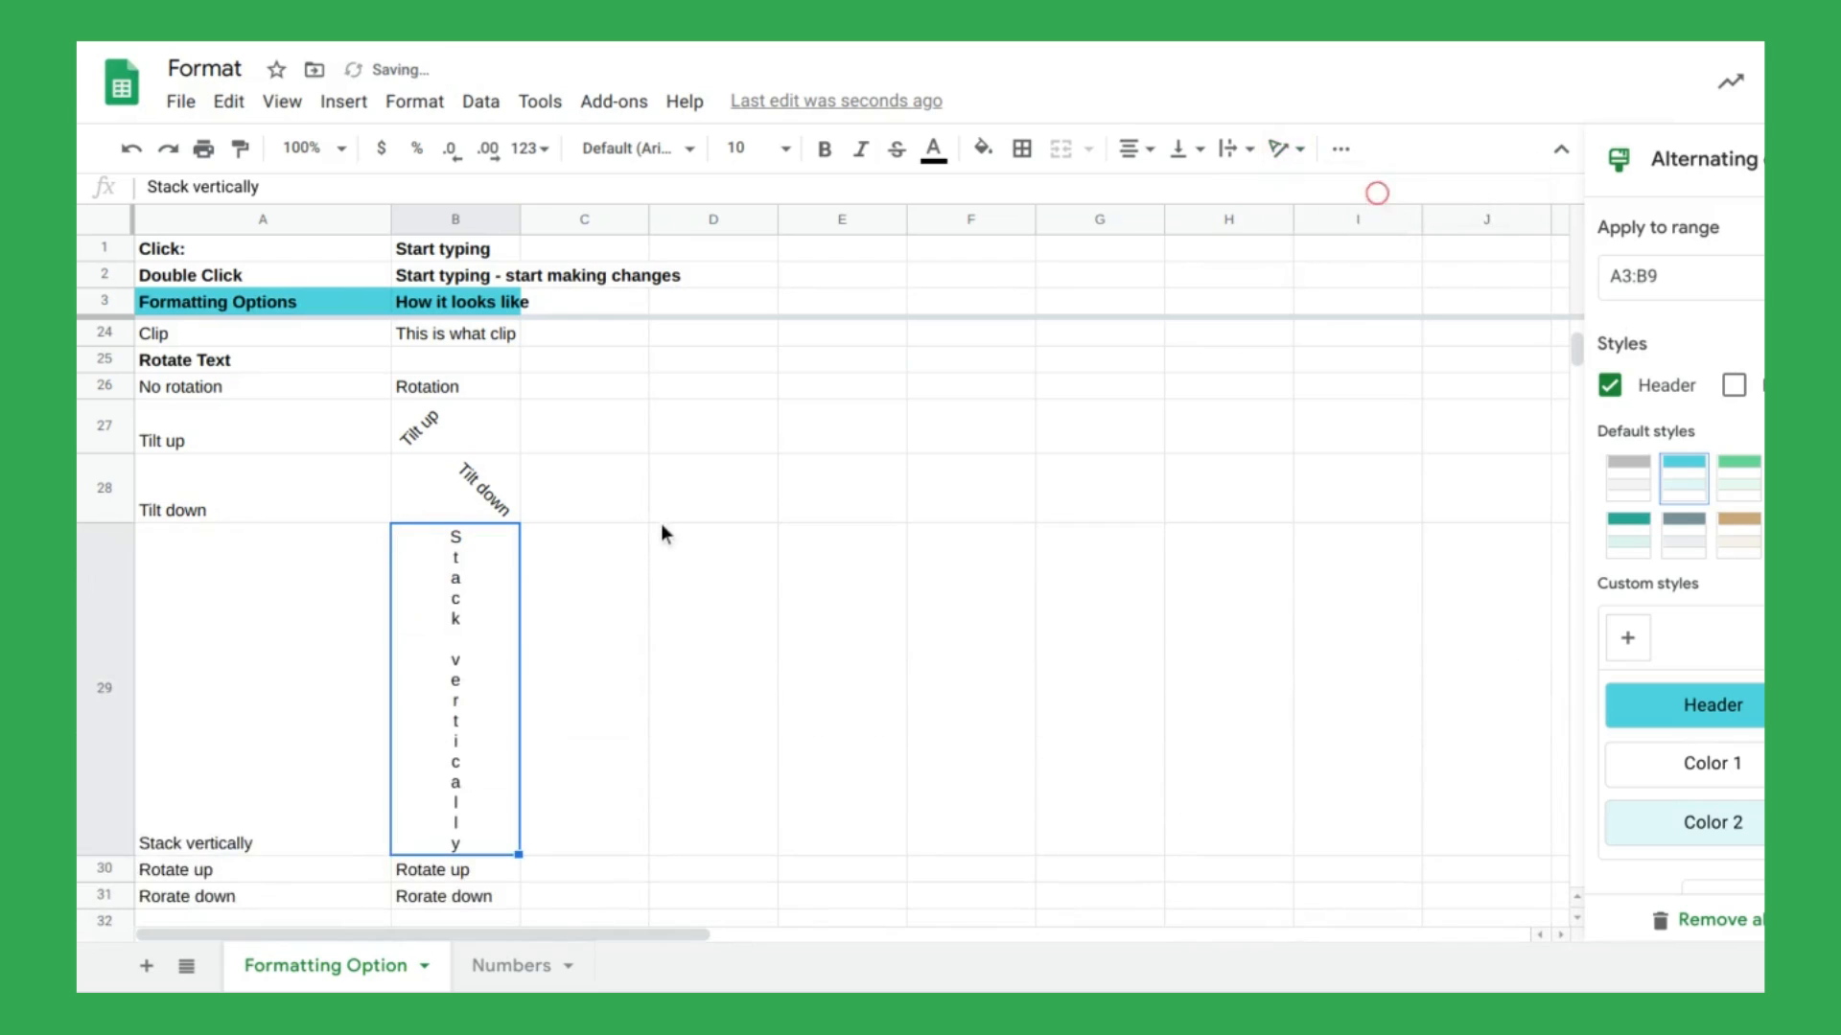
Rotate the sample text in B30 with Rotate up and the text in B31 with Rotate down.
scroll(660, 527, "down", 5)
scroll(660, 524, "up", 4)
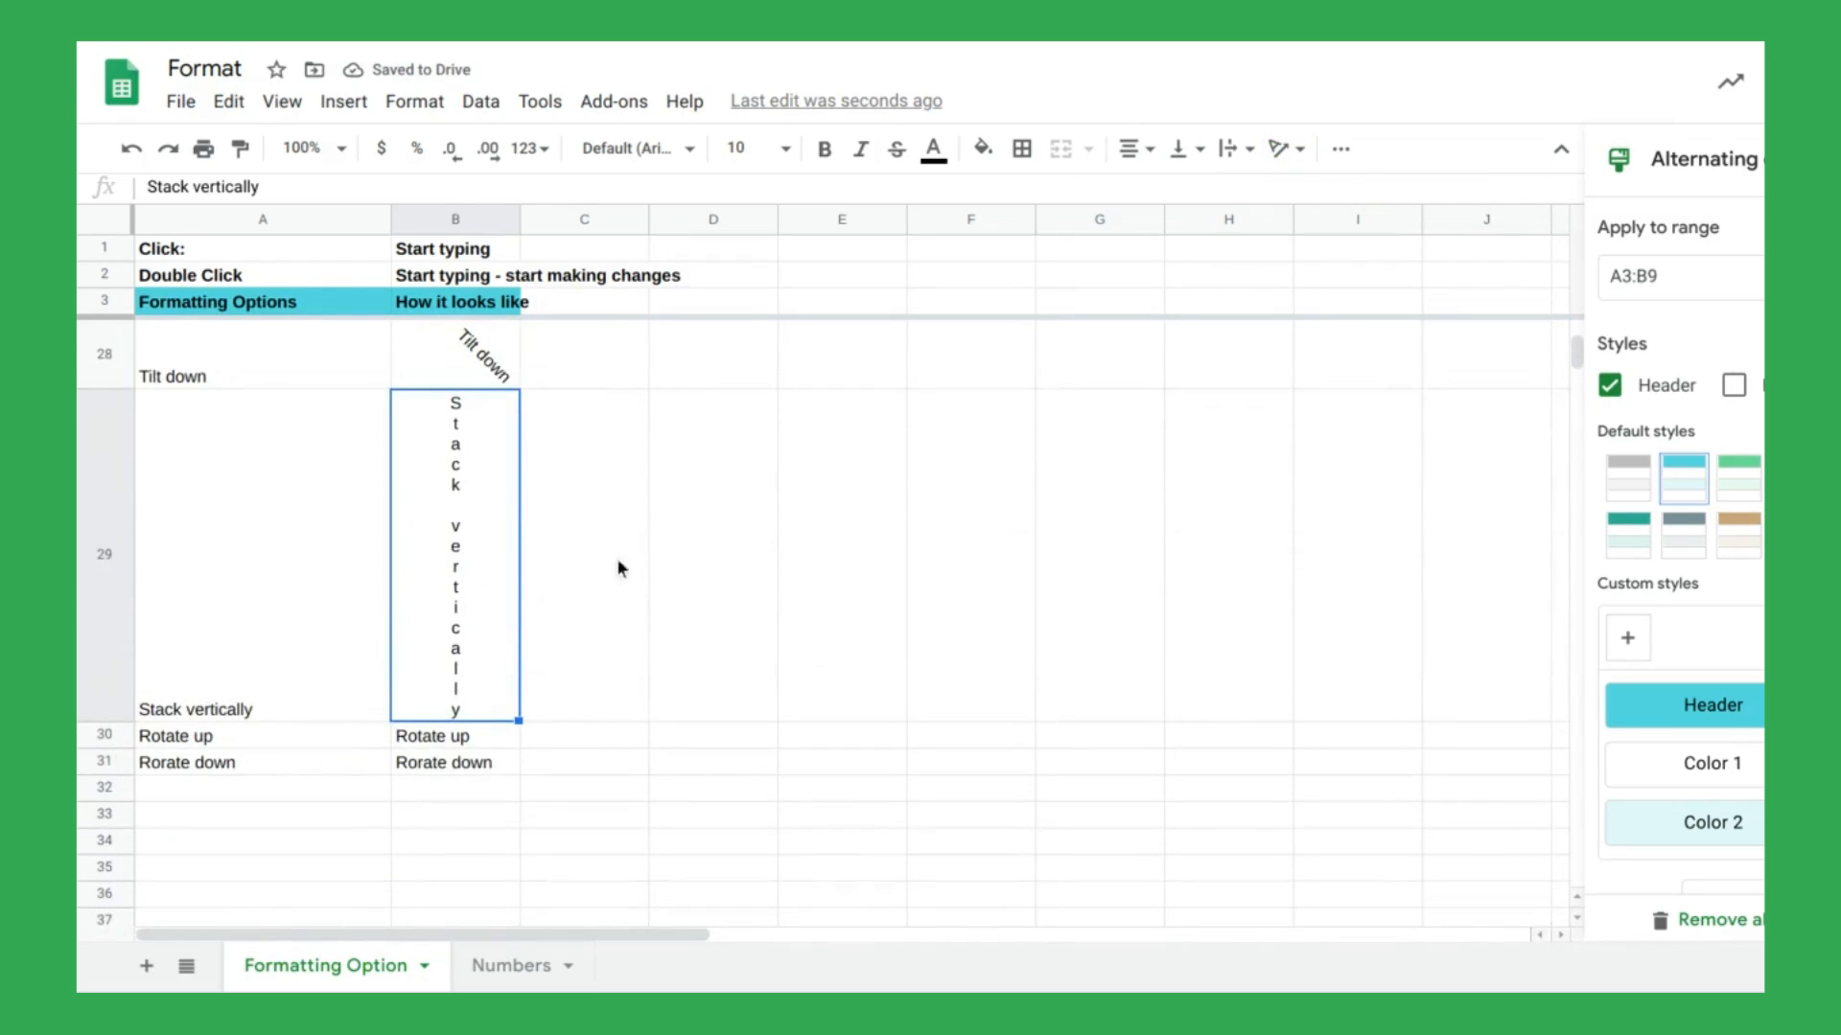
left_click(428, 740)
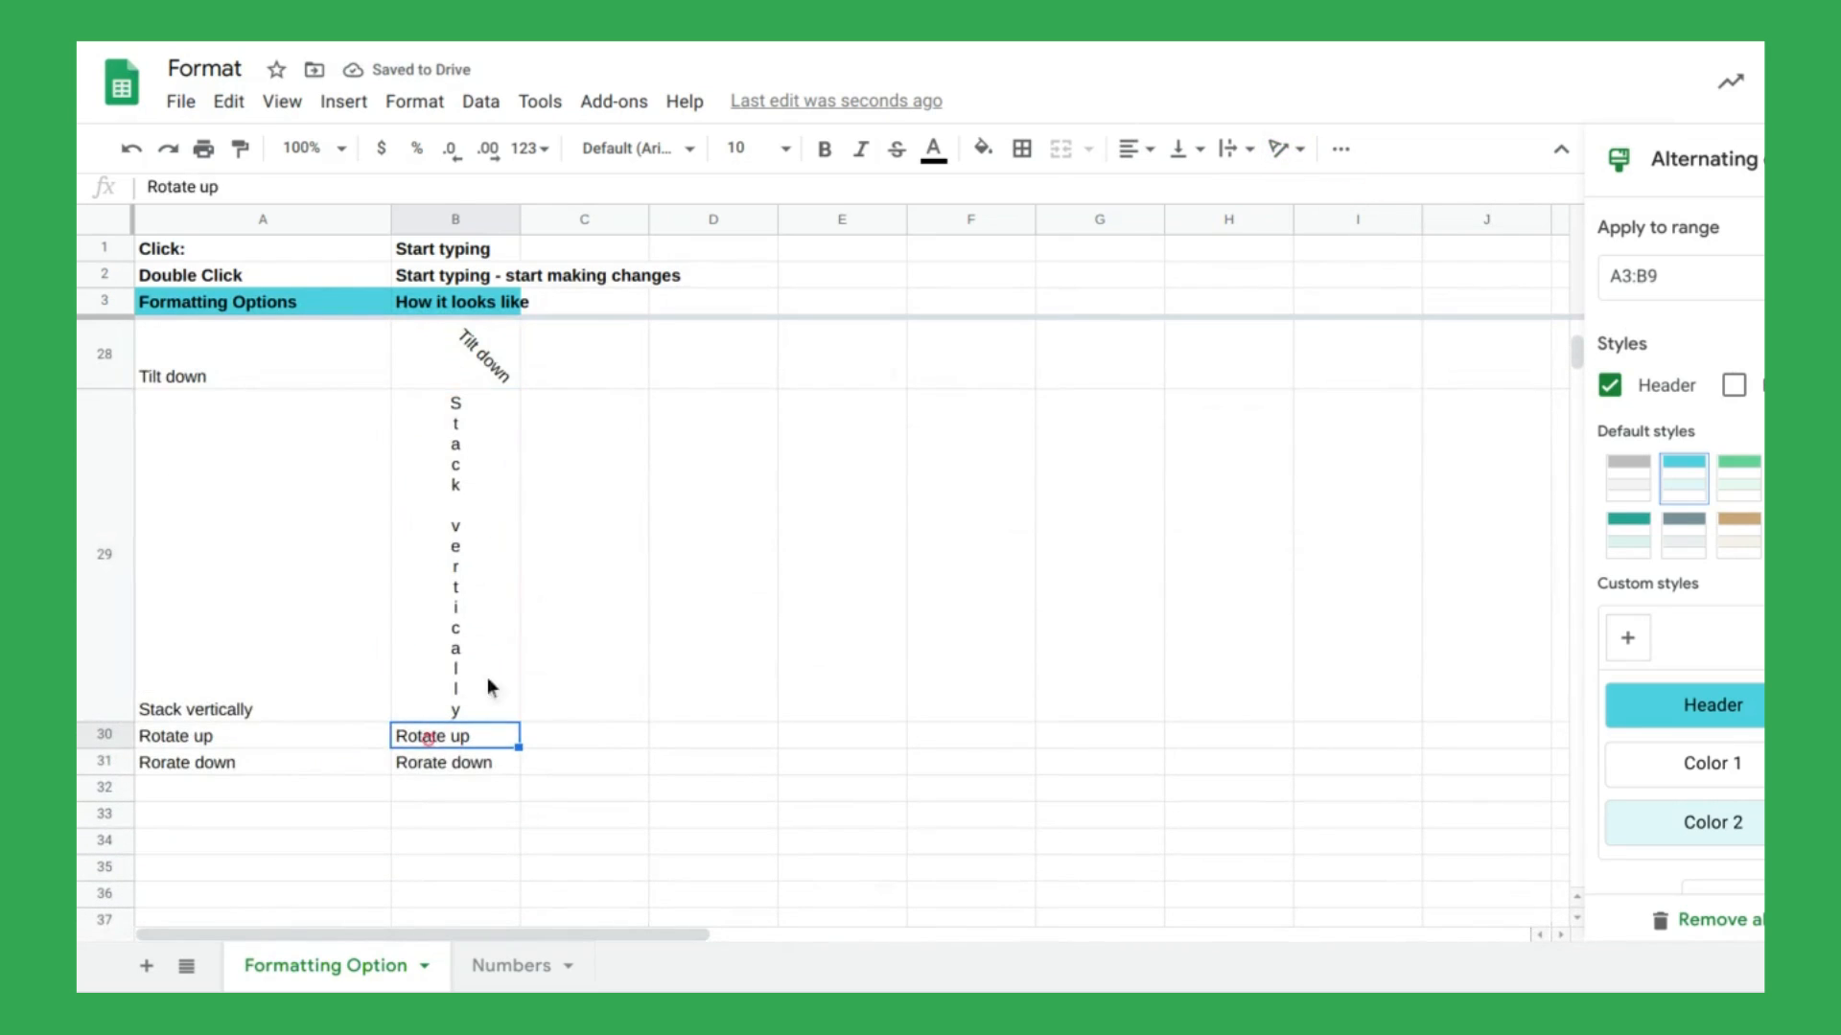
left_click(1282, 152)
left_click(1405, 193)
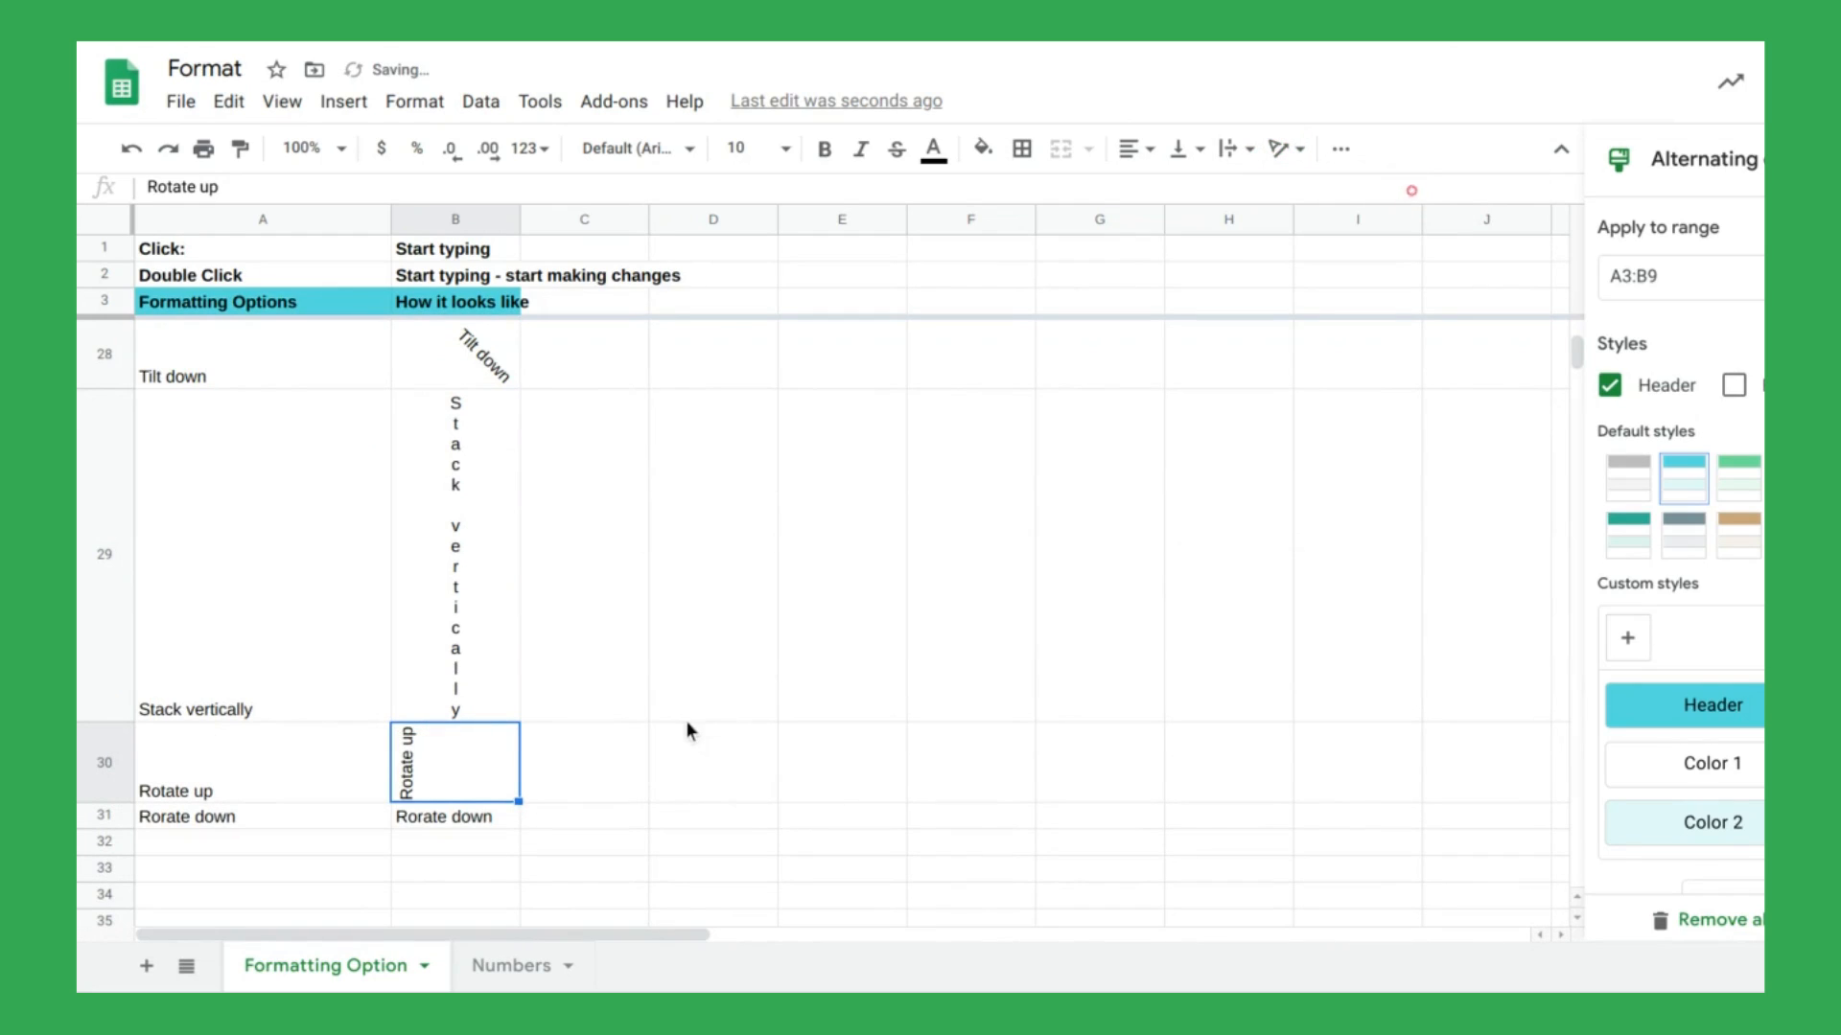
left_click(506, 817)
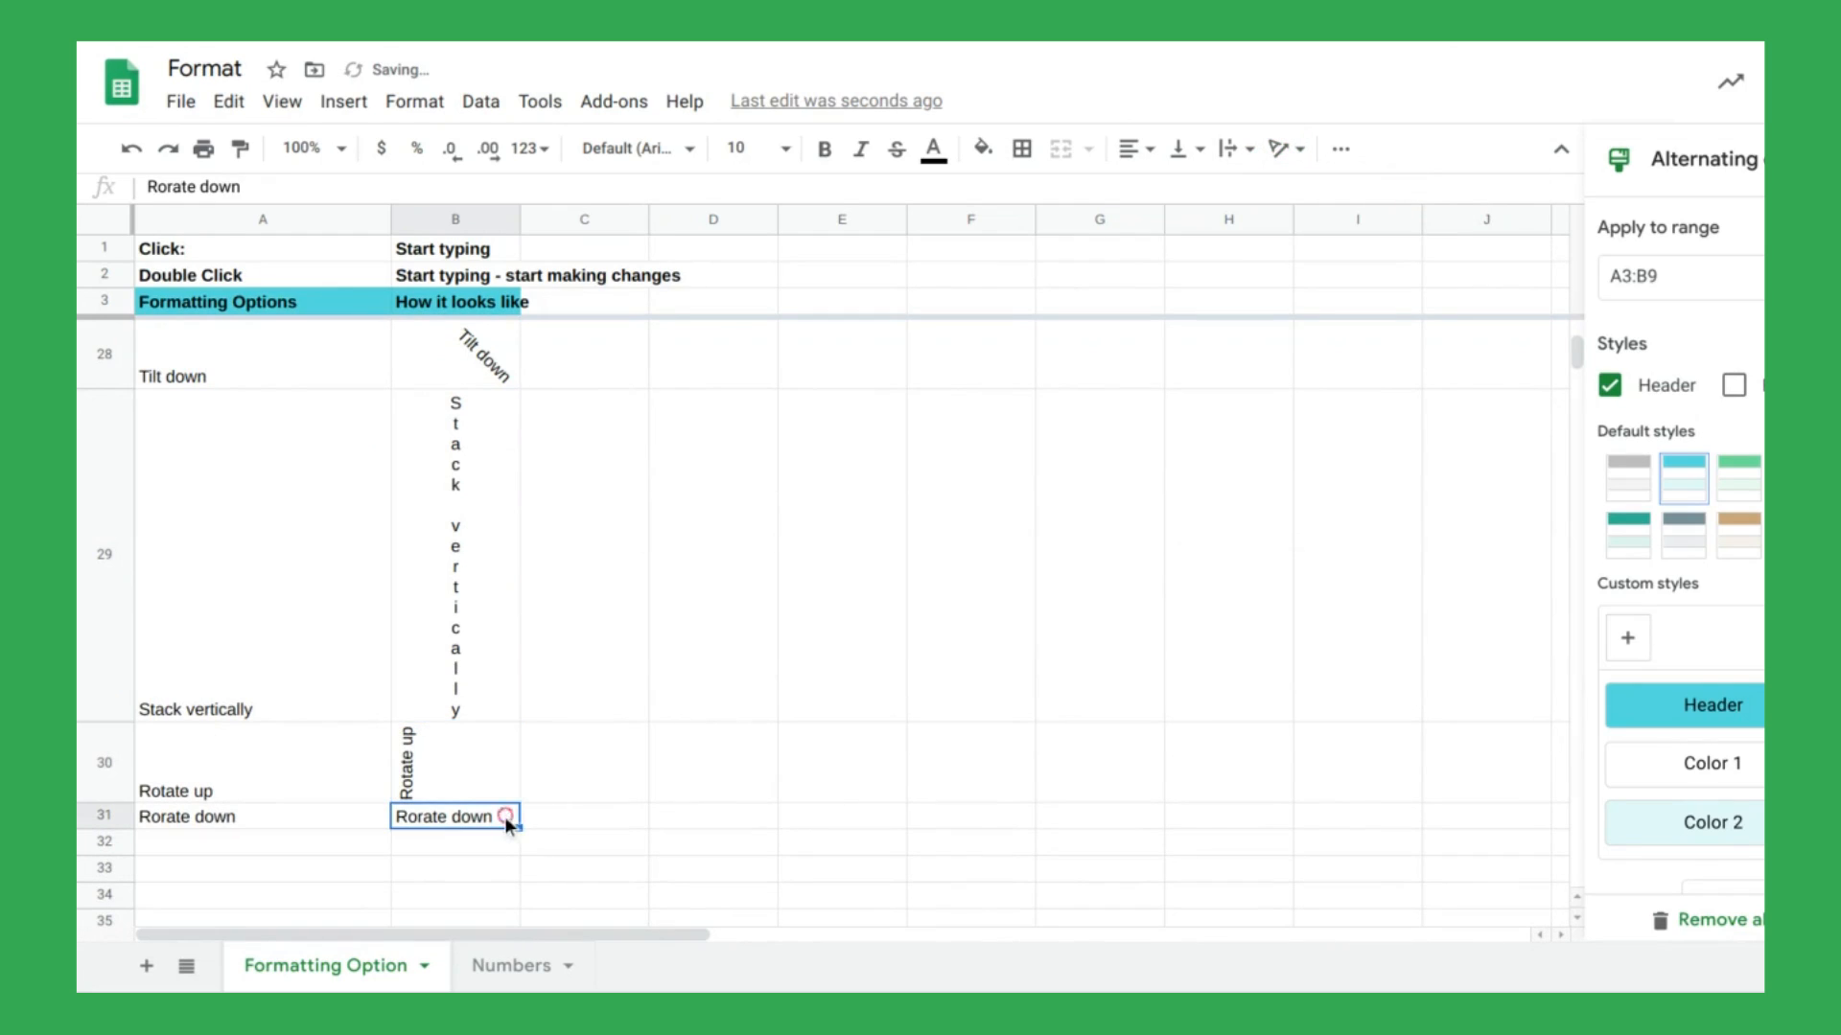
left_click(1282, 149)
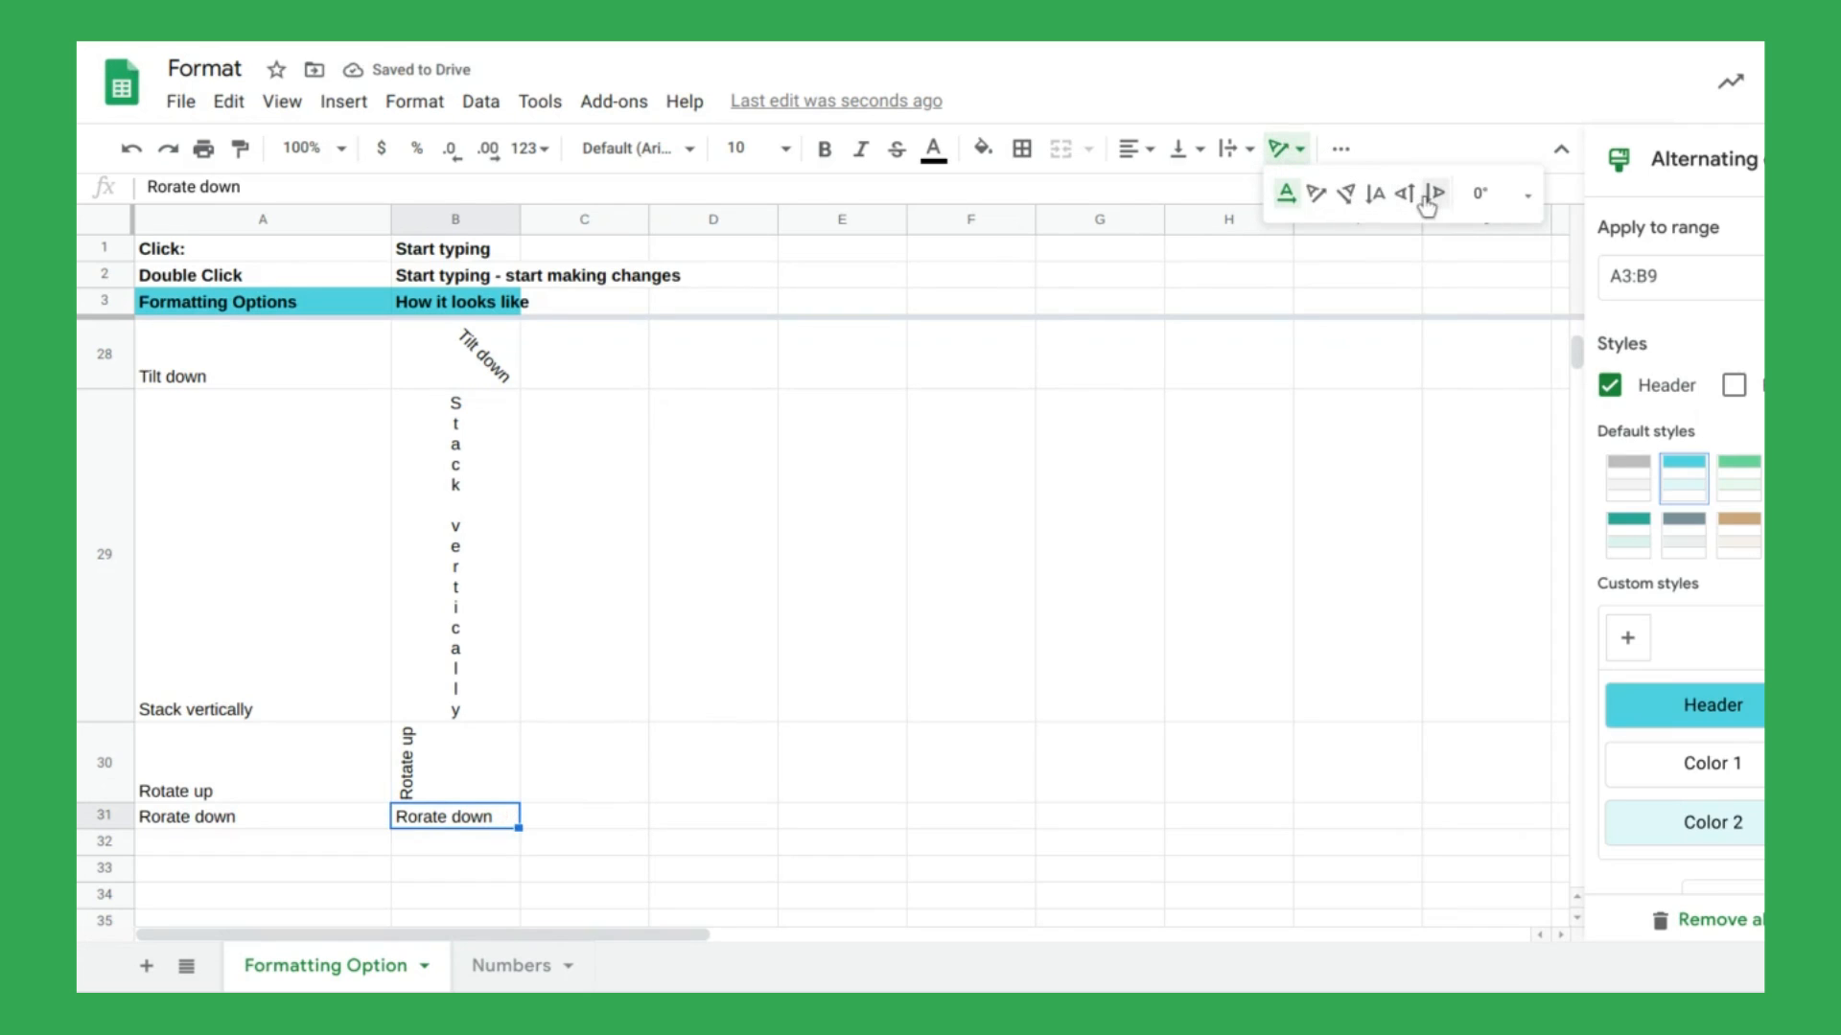
left_click(1432, 193)
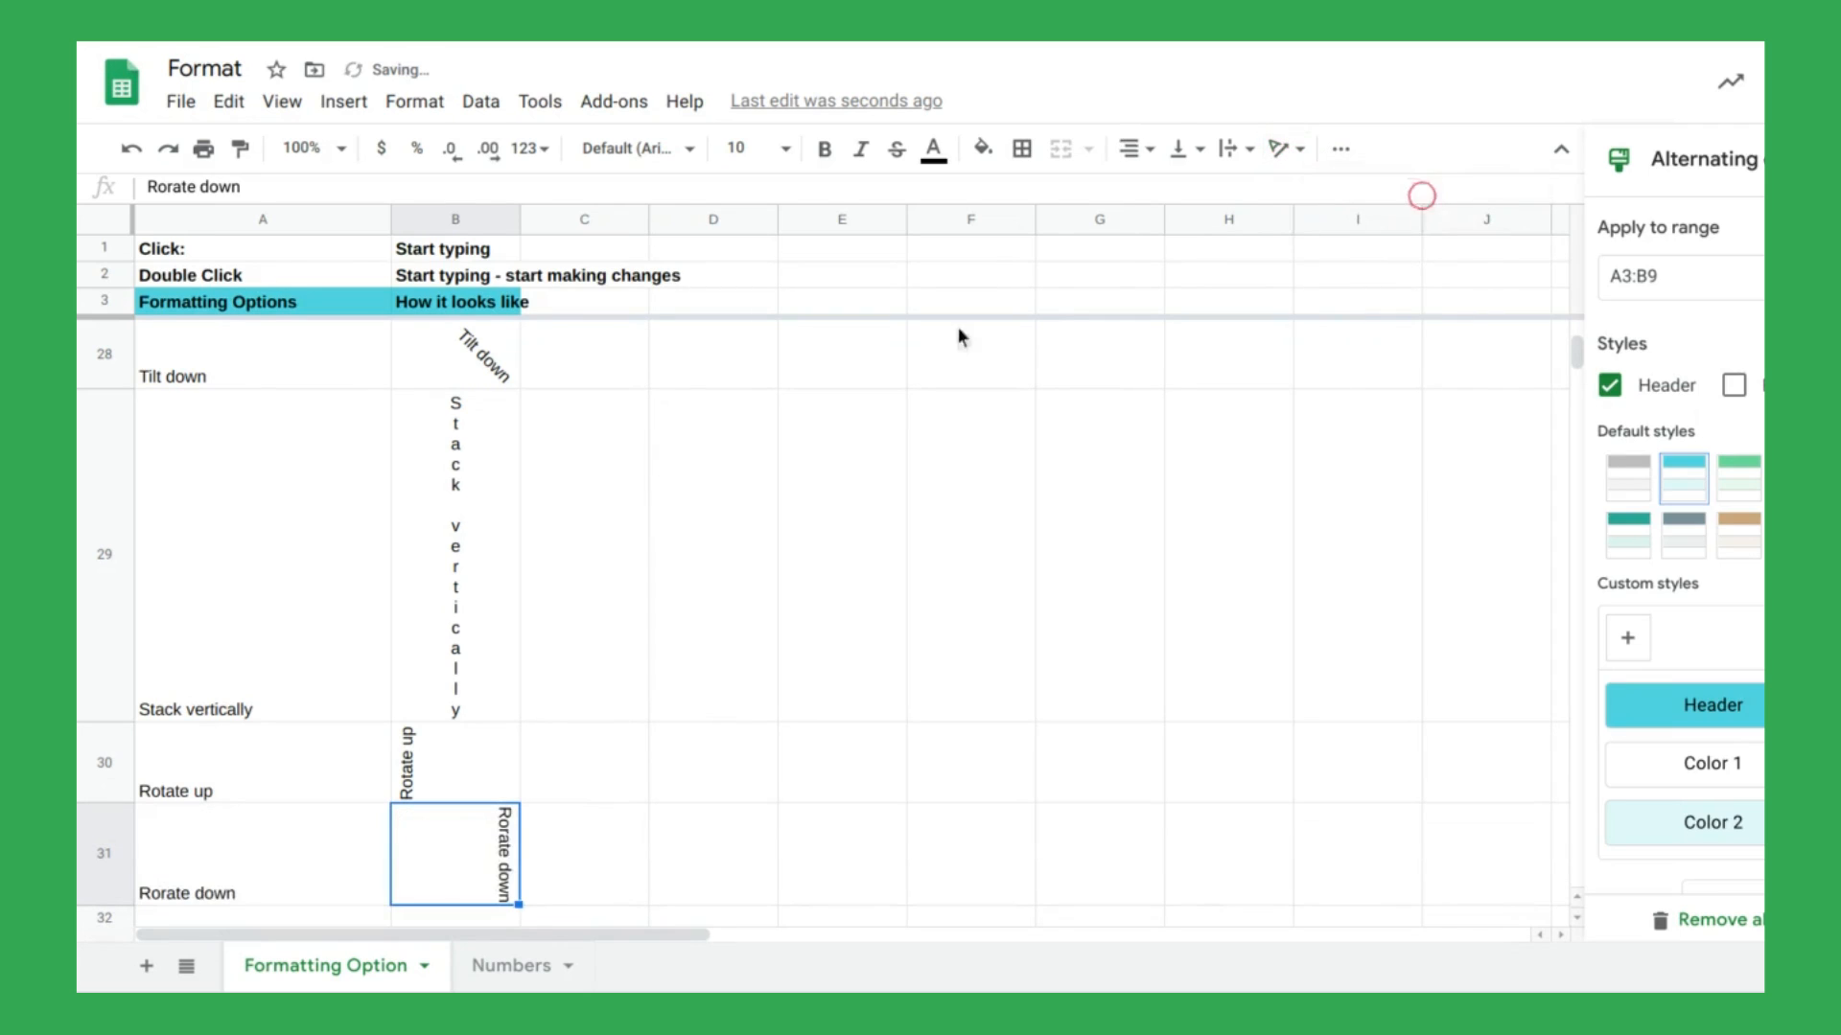
On the Numbers sheet, format the example value in B2 as currency and the one in B3 as a percentage.
left_click(493, 971)
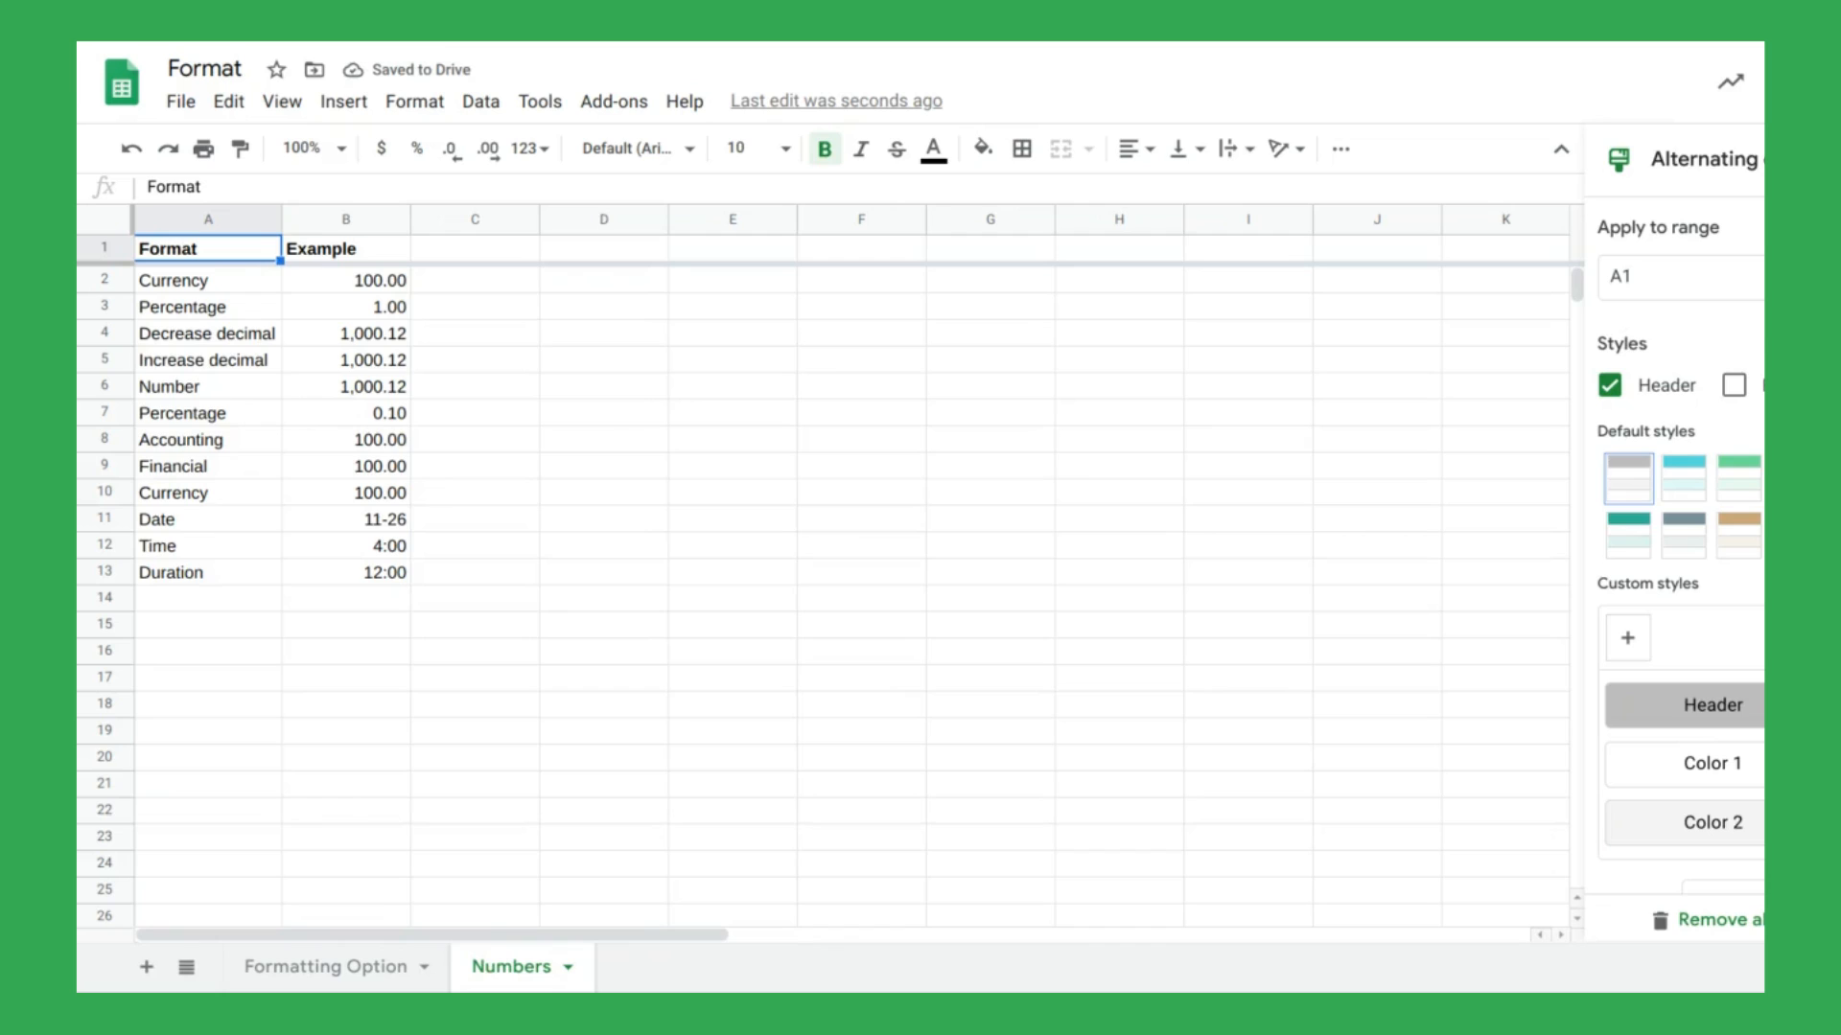
left_click(387, 276)
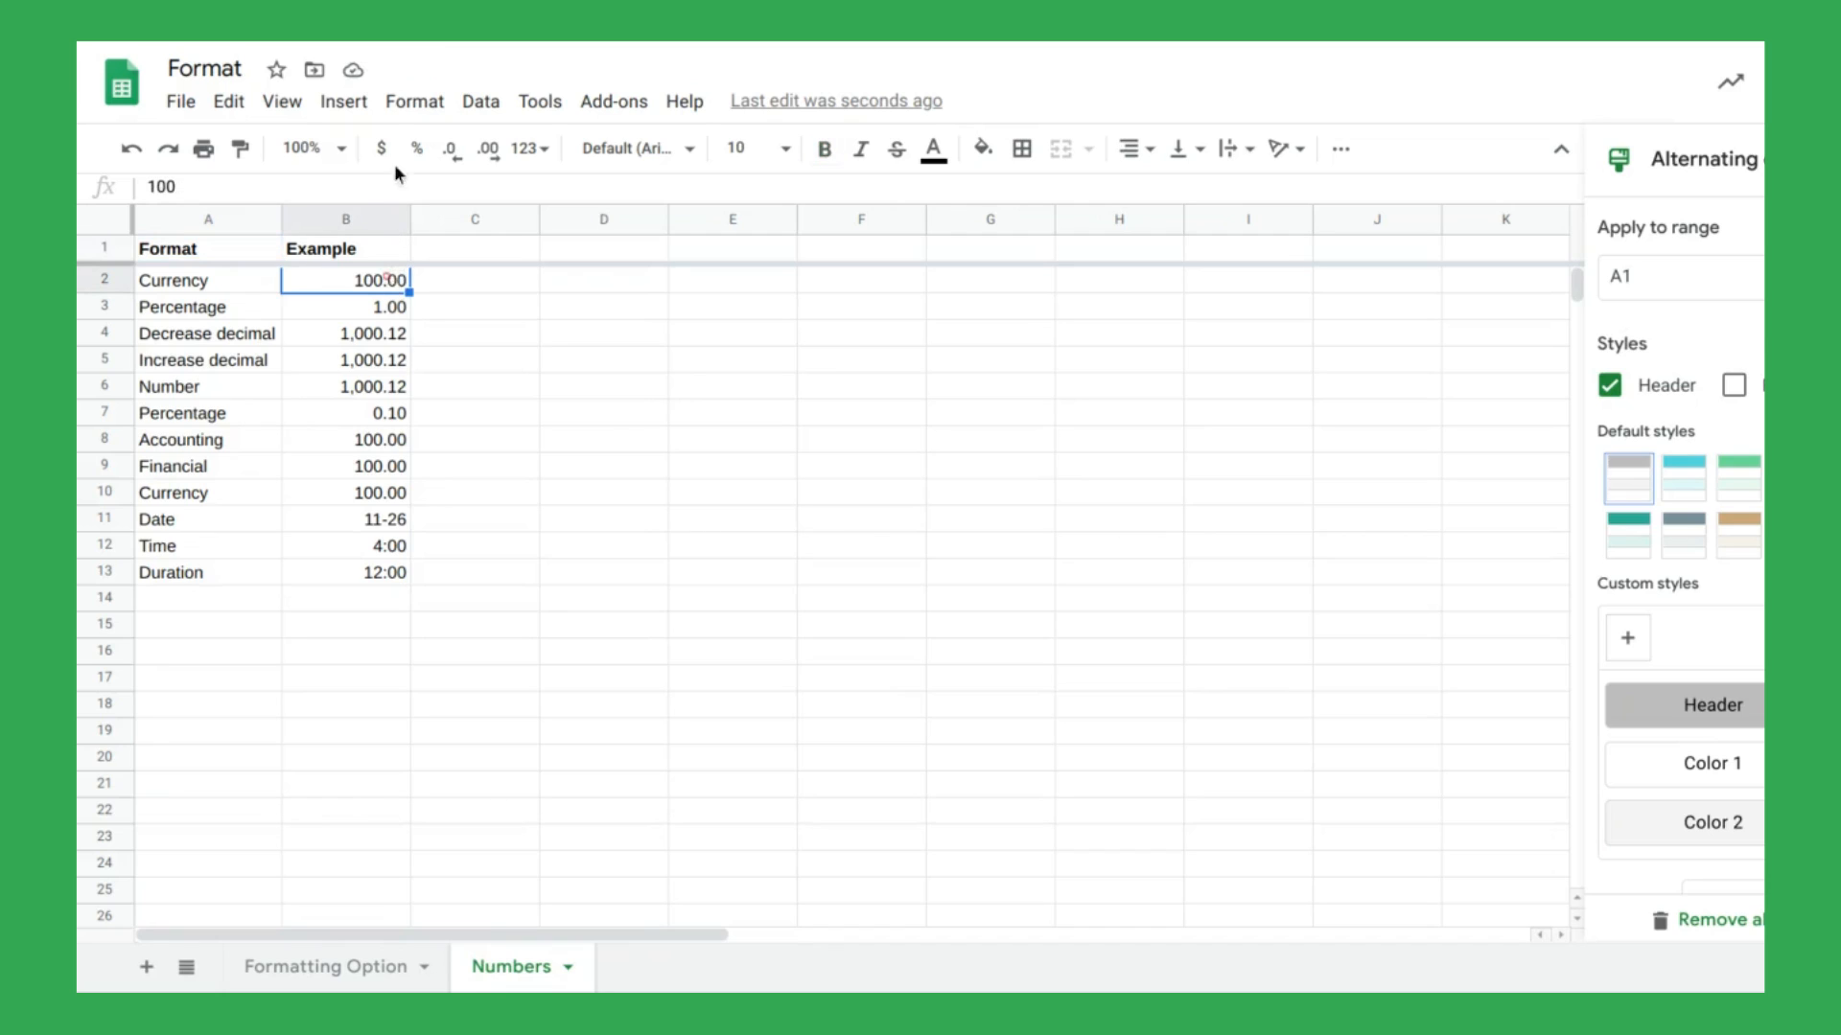
left_click(382, 151)
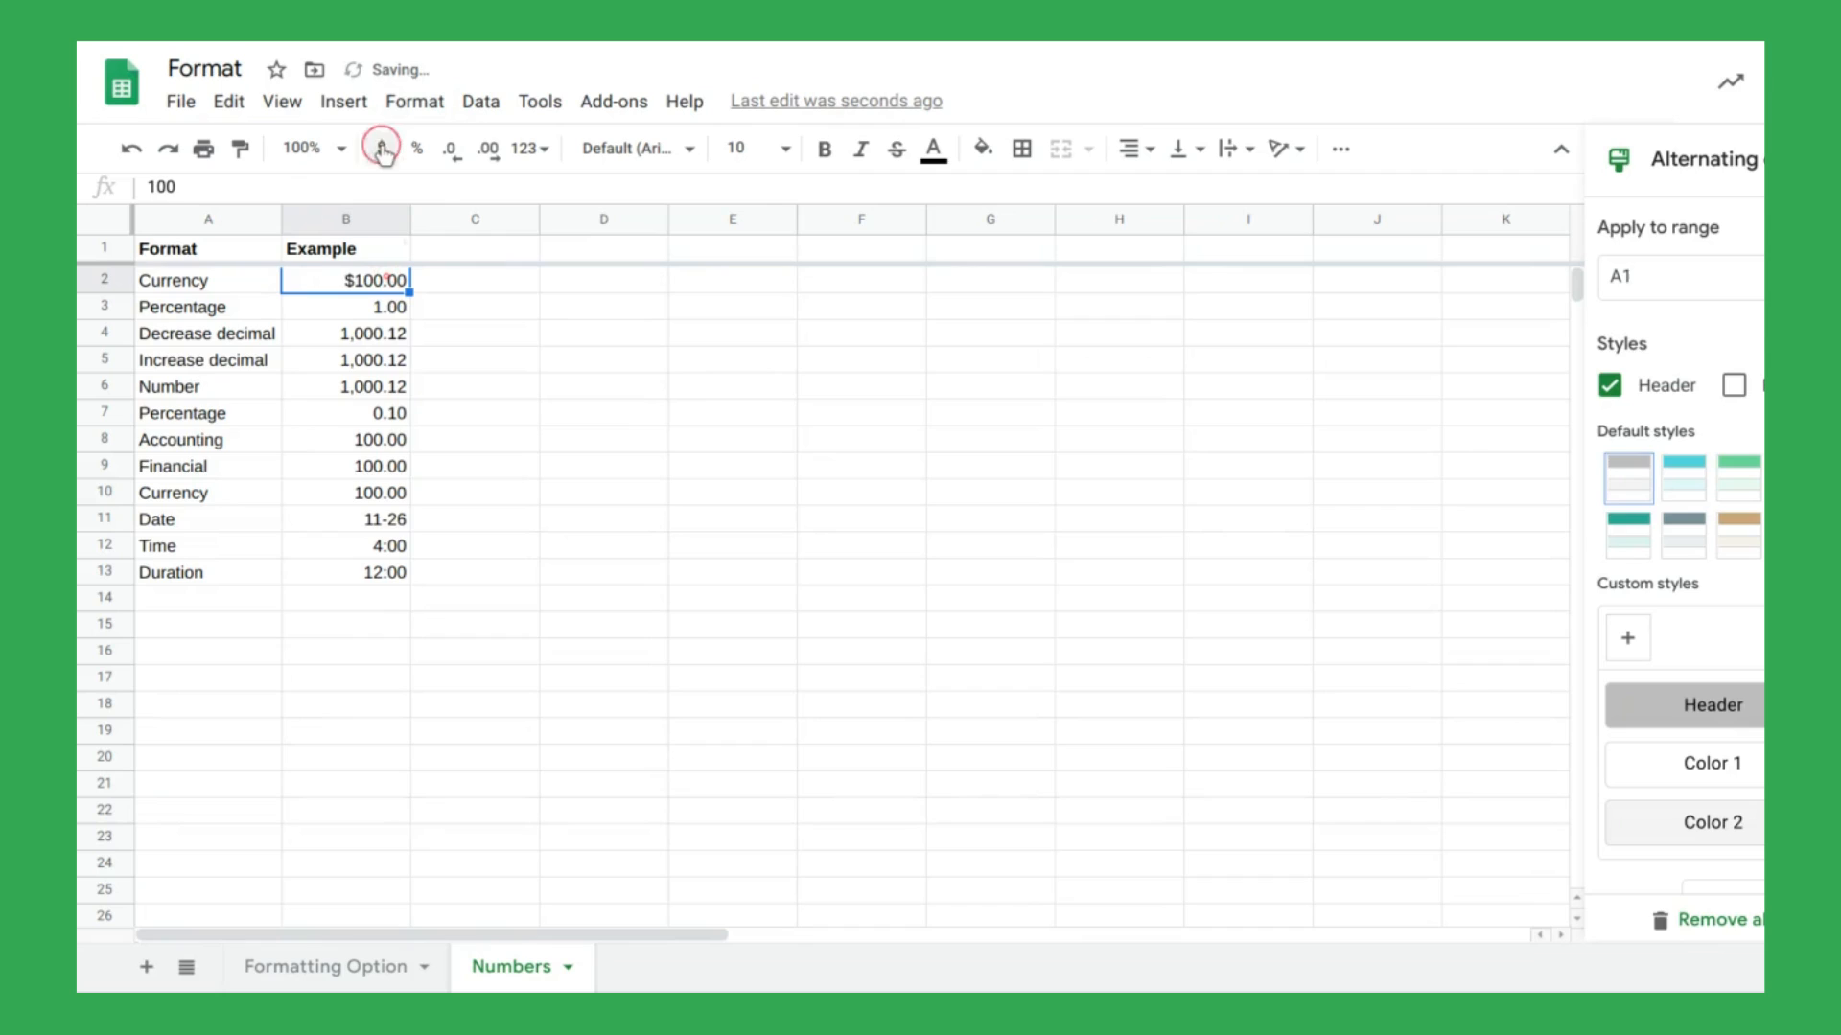
left_click(387, 313)
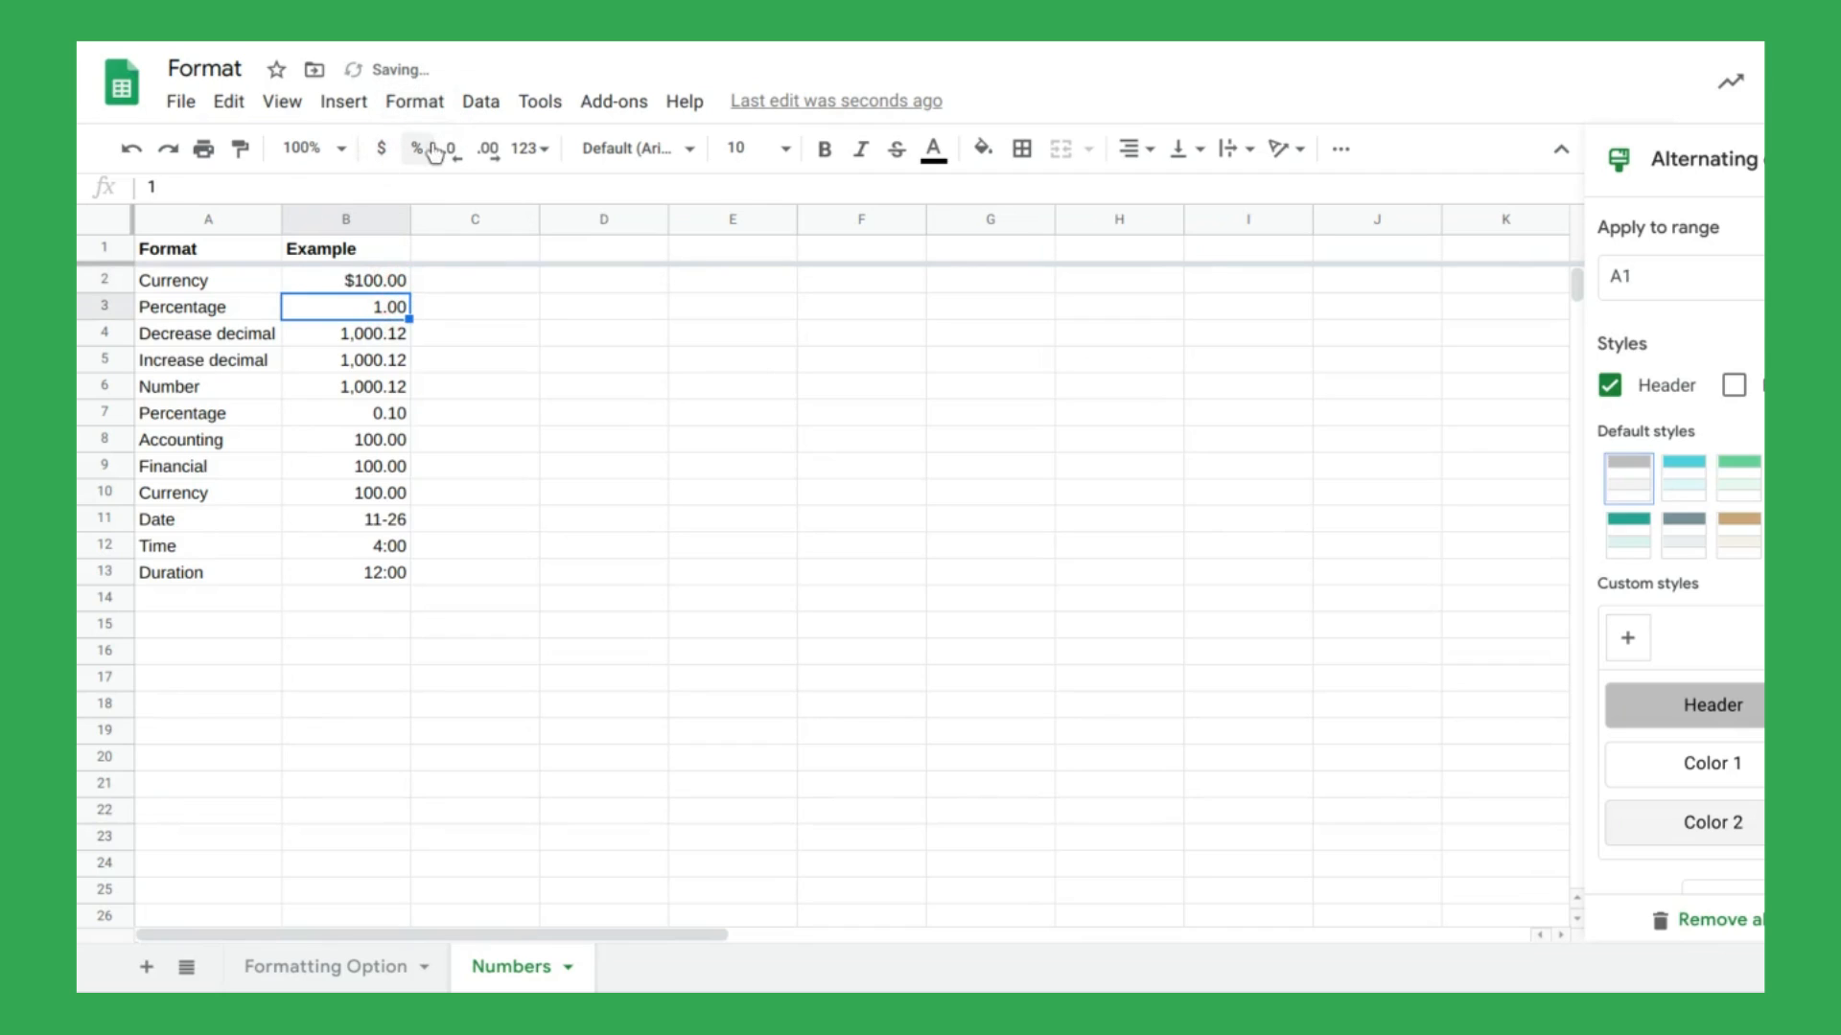
left_click(417, 148)
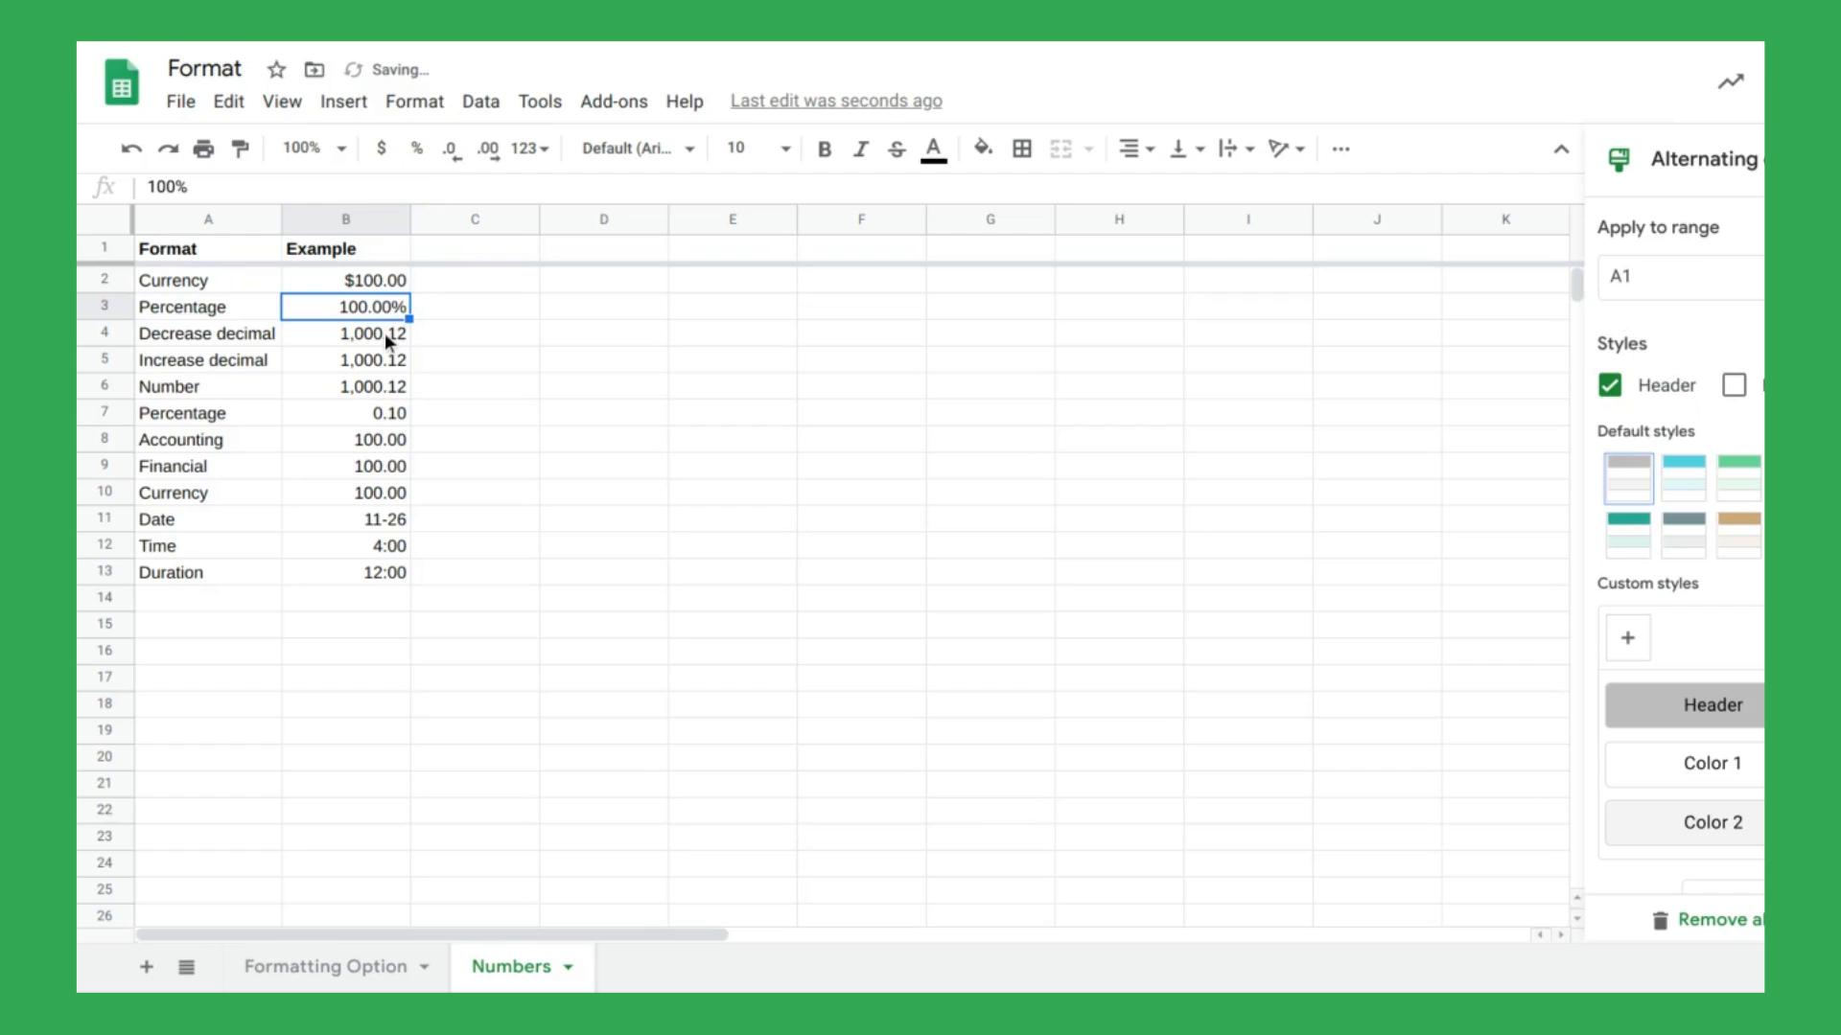
Decrease the decimals of the number in B4 by two places and increase those in B5 by two places.
left_click(376, 361)
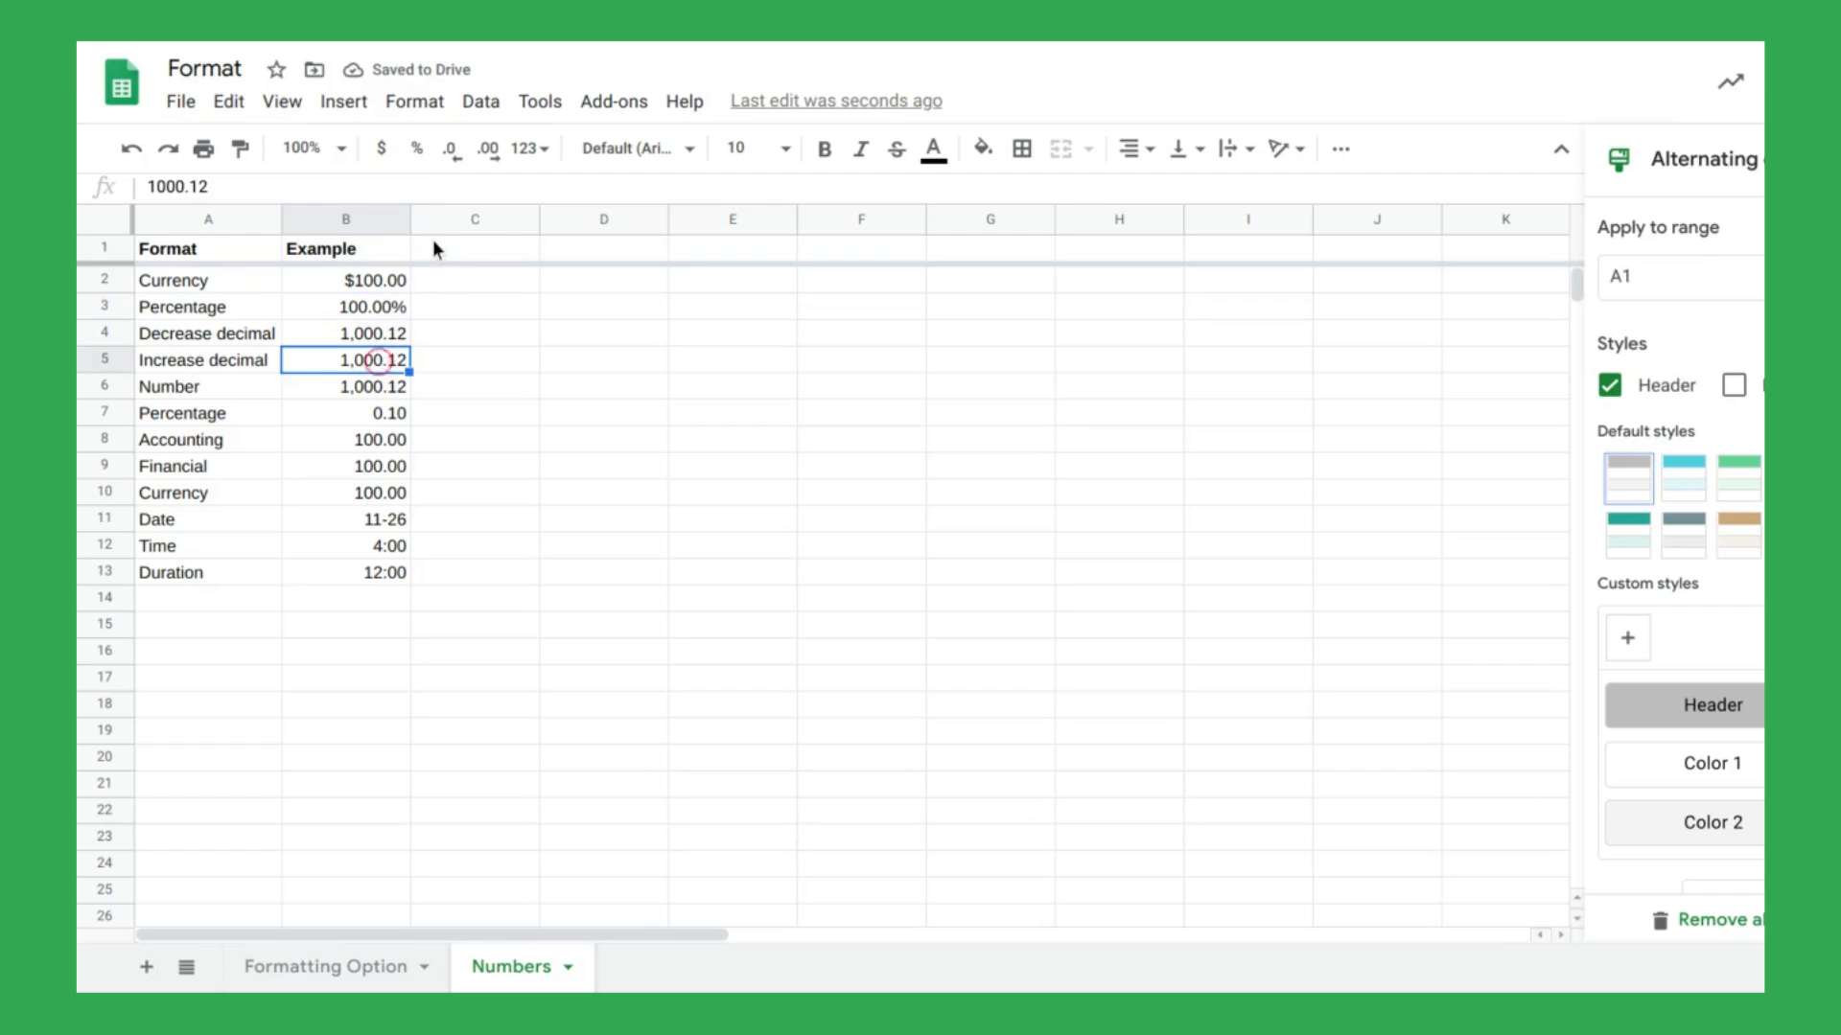
left_click(374, 334)
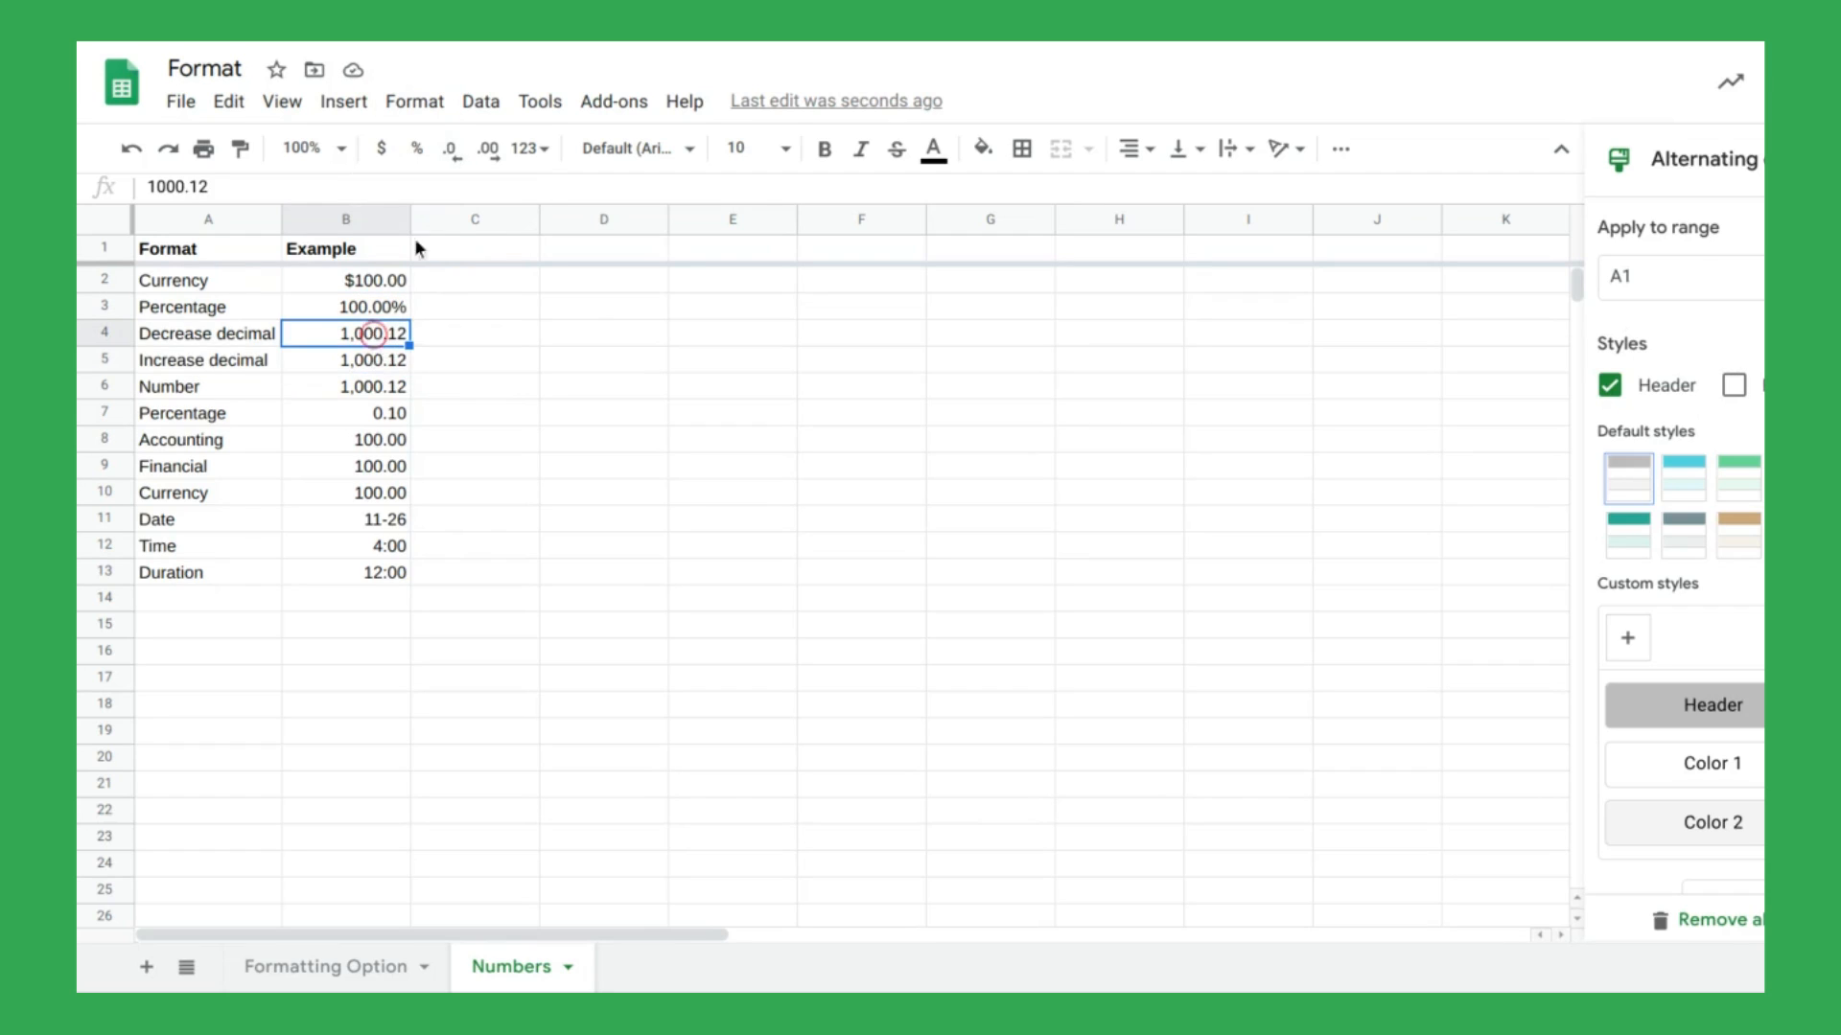
left_click(447, 163)
left_click(448, 163)
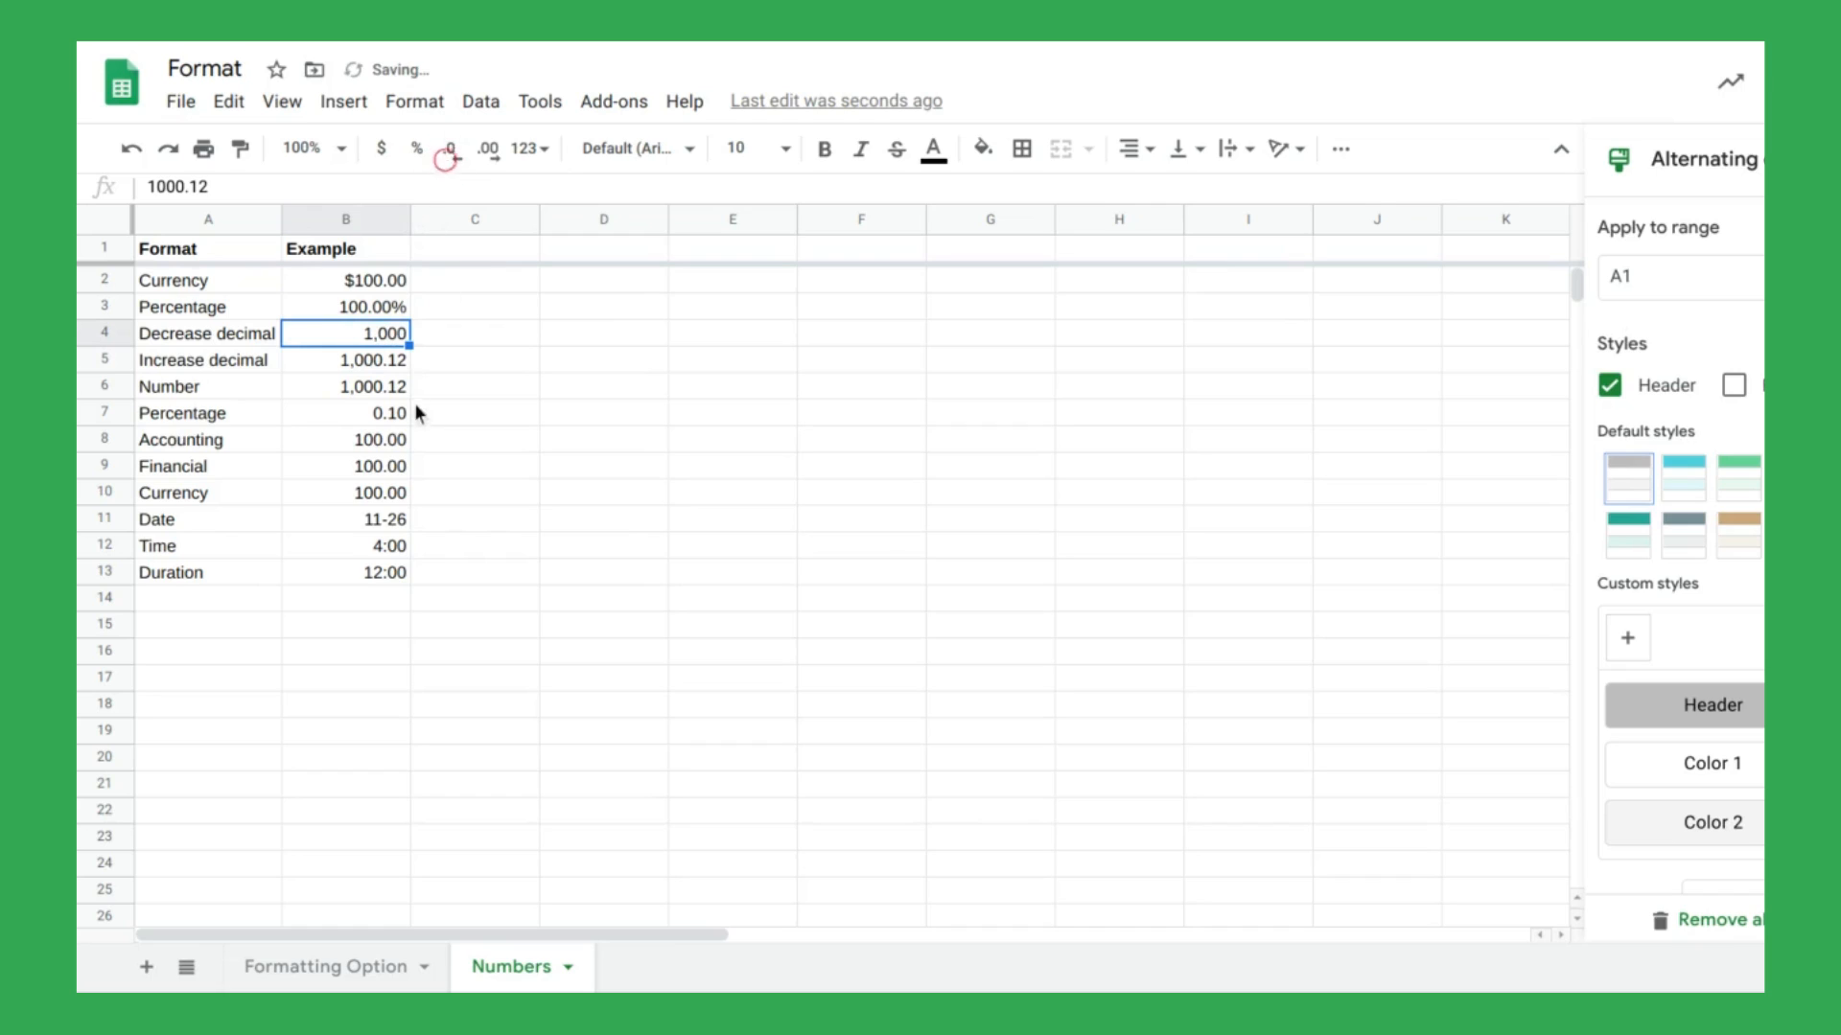
left_click(389, 362)
left_click(487, 153)
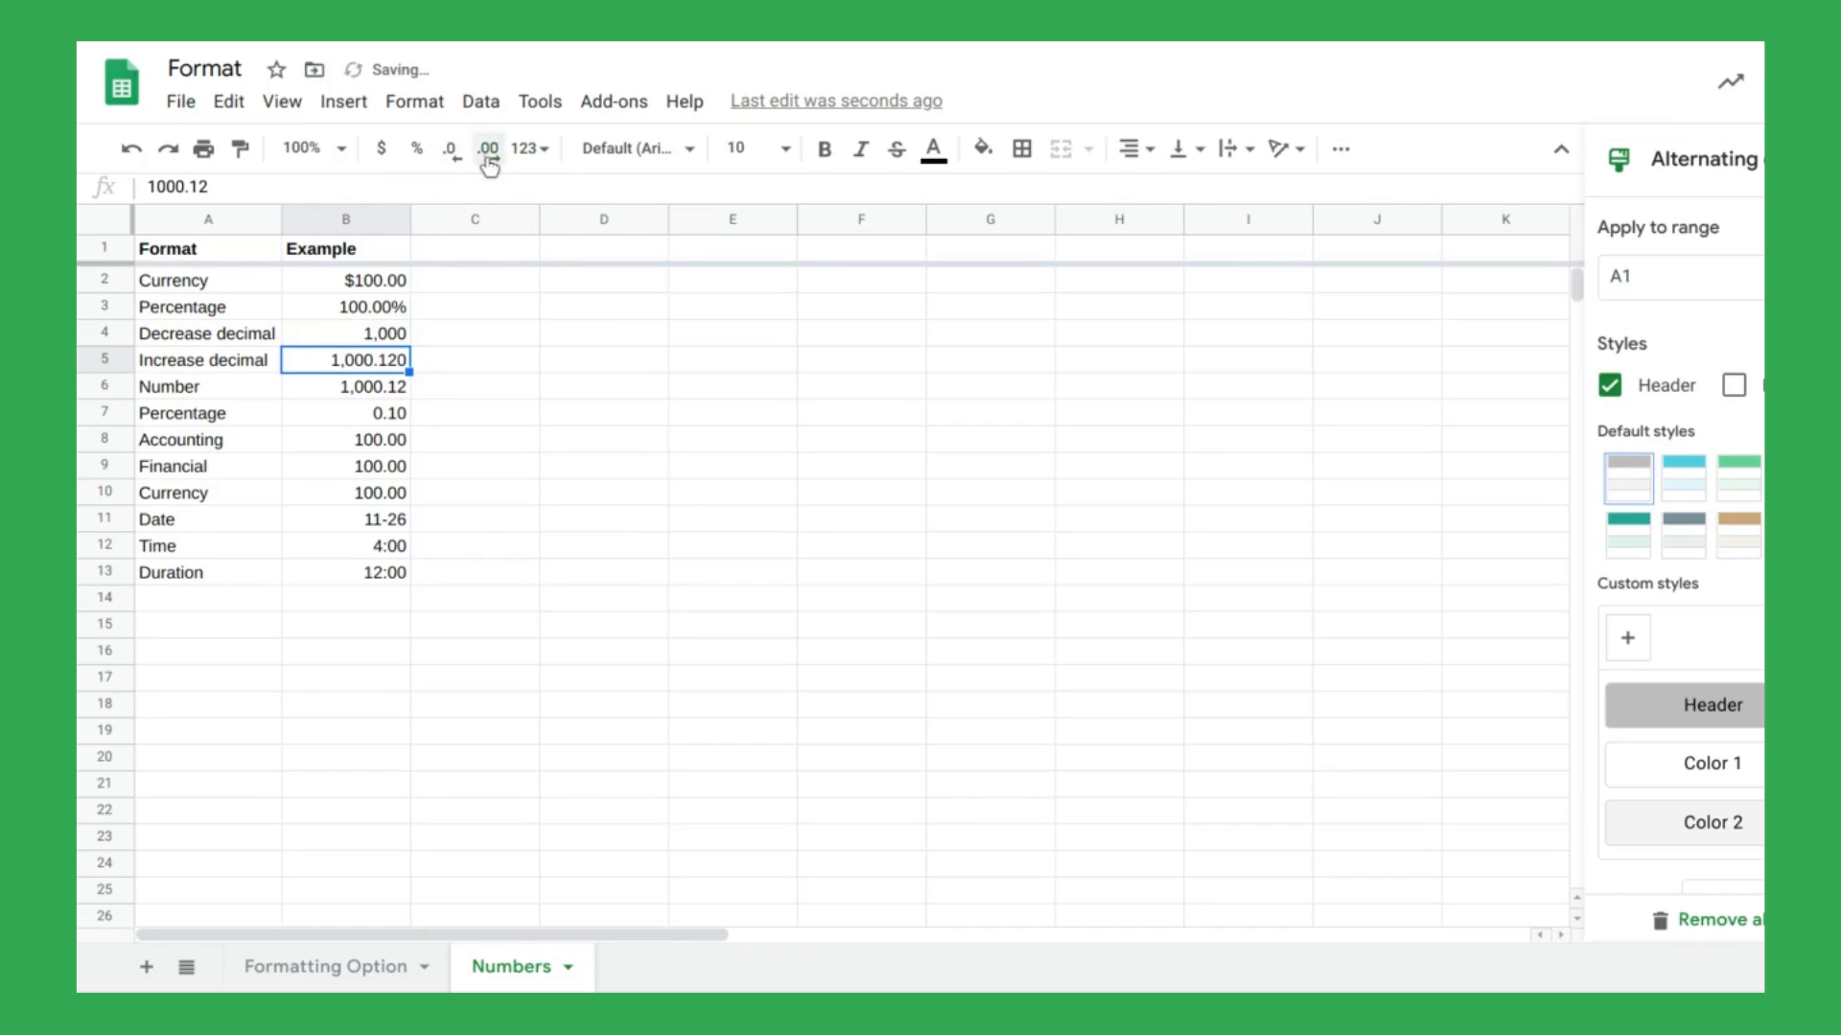
left_click(489, 158)
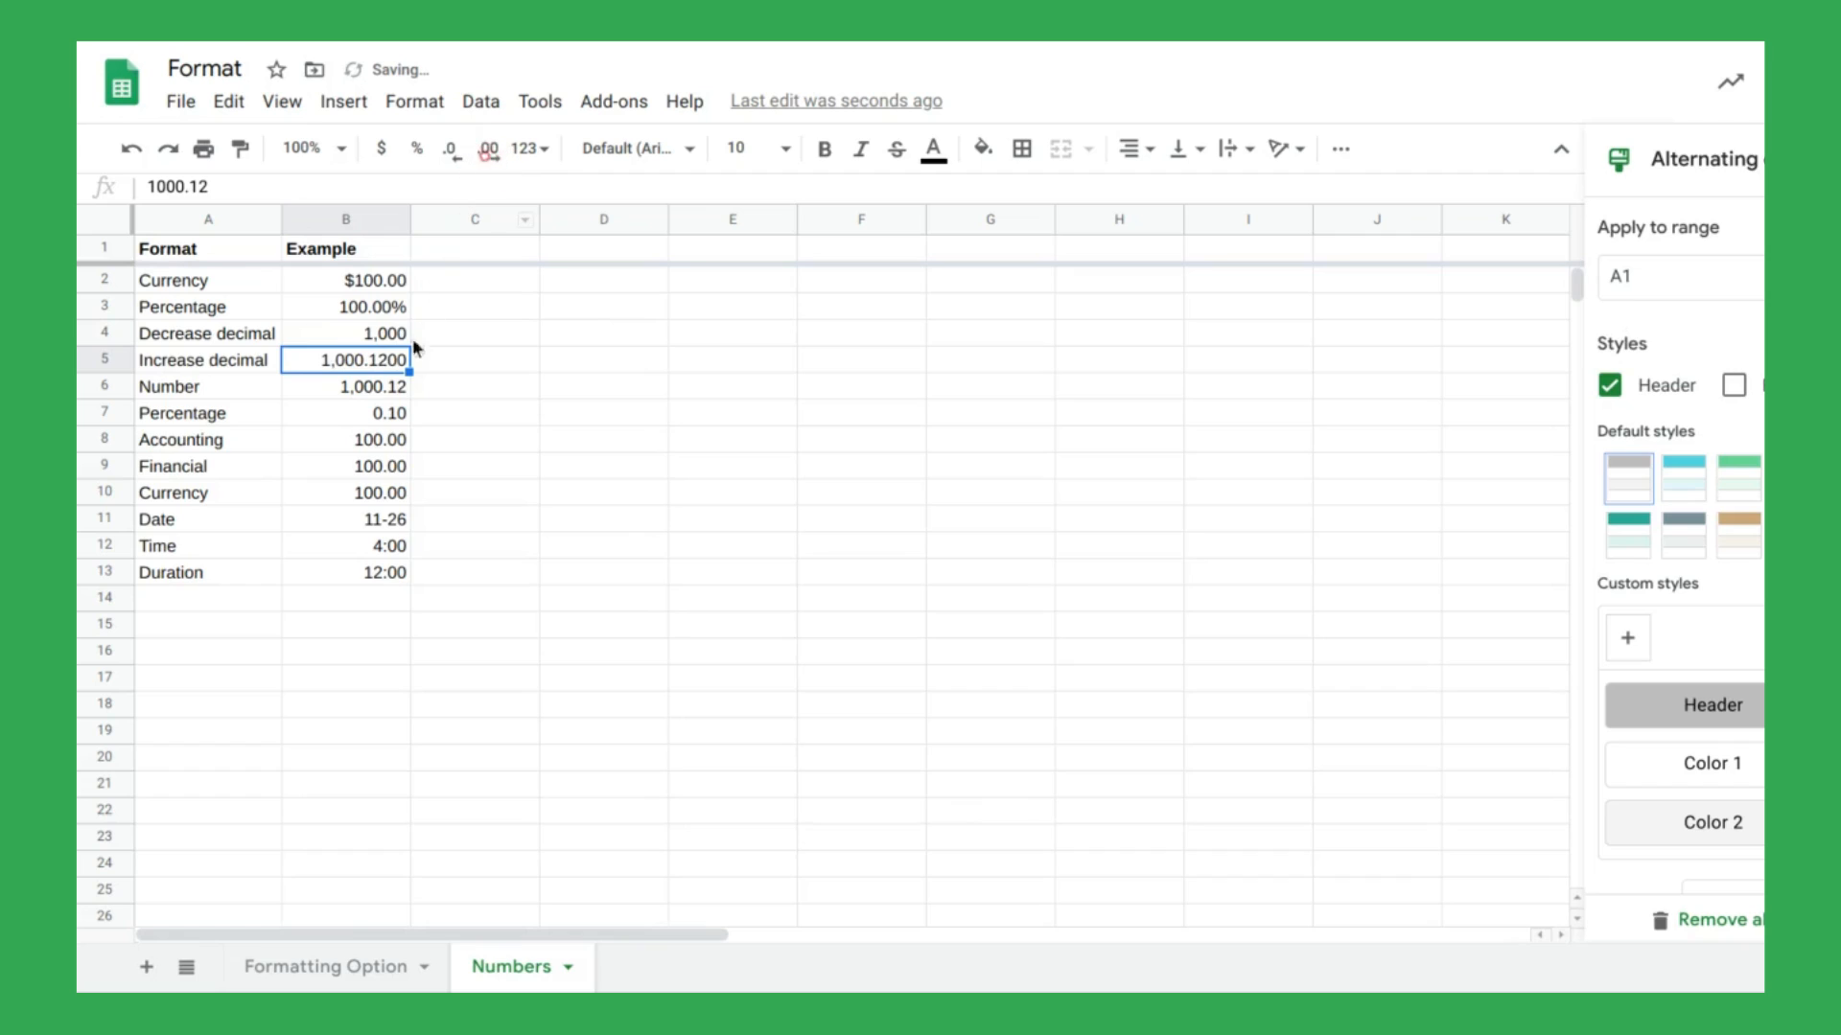
Apply the Number format to the example in B6 and the Percent format to the one in B7.
left_click(371, 387)
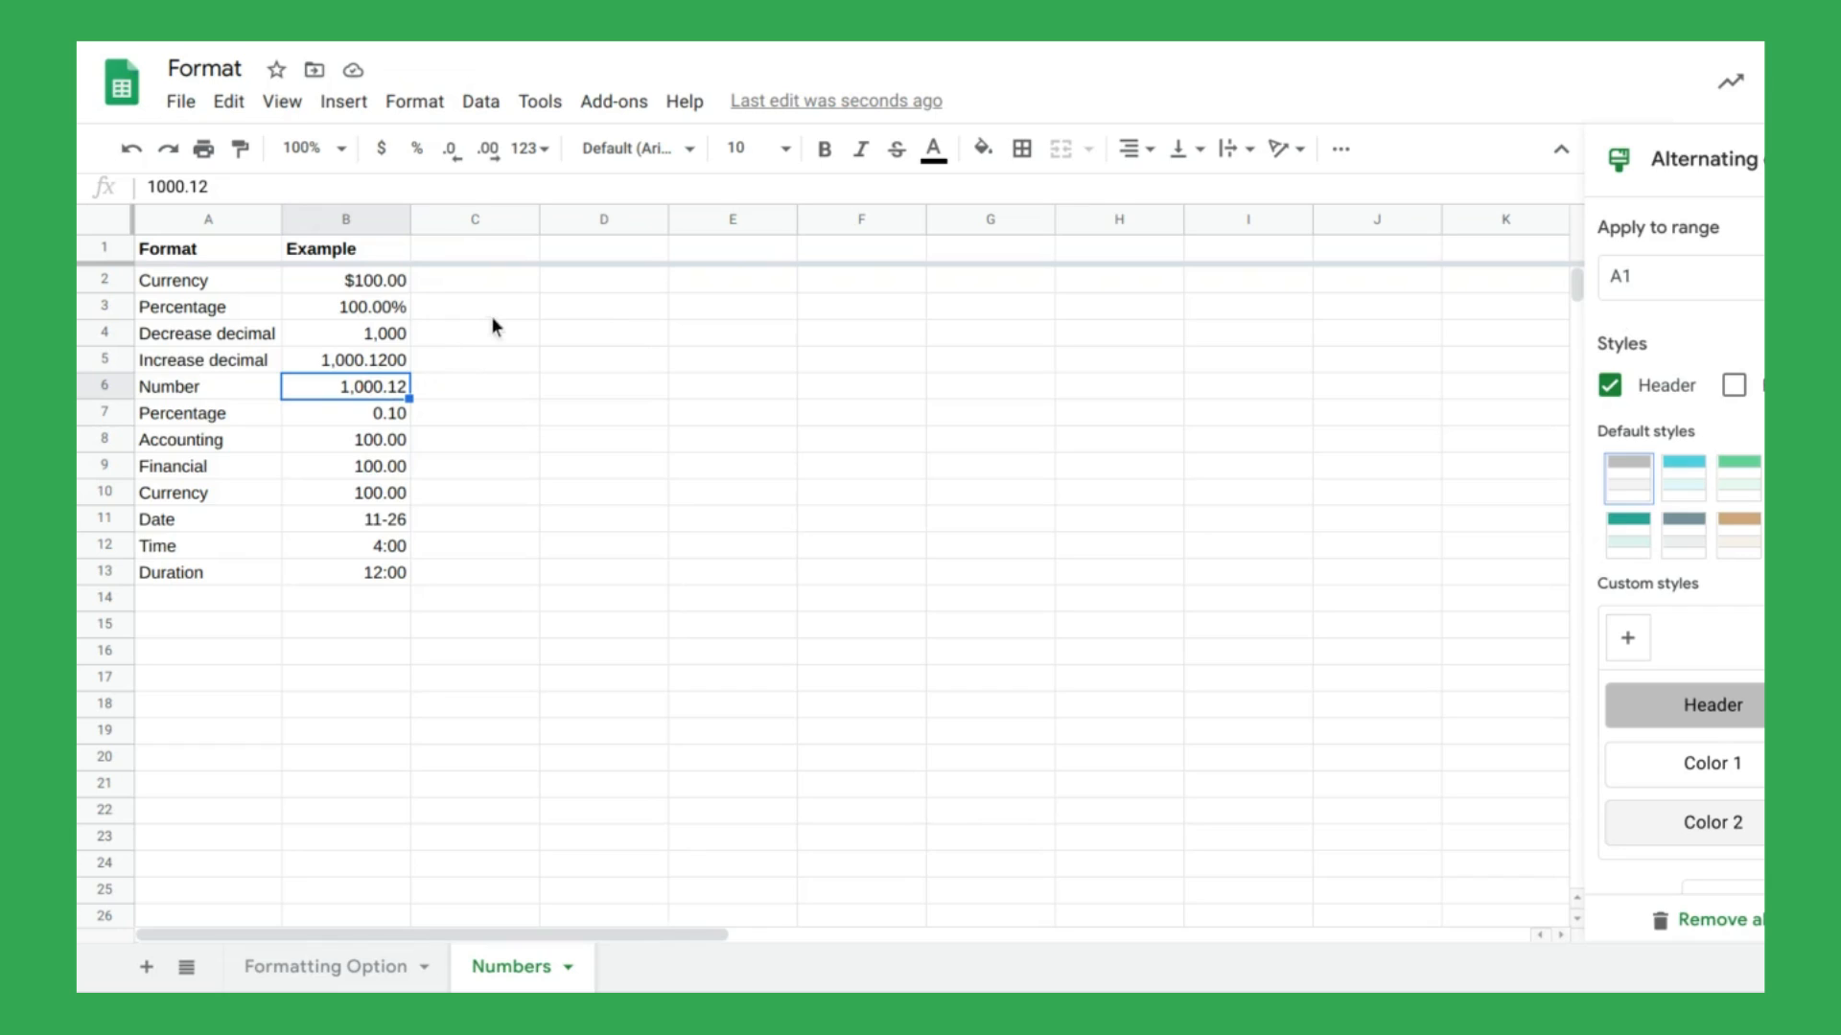
left_click(529, 154)
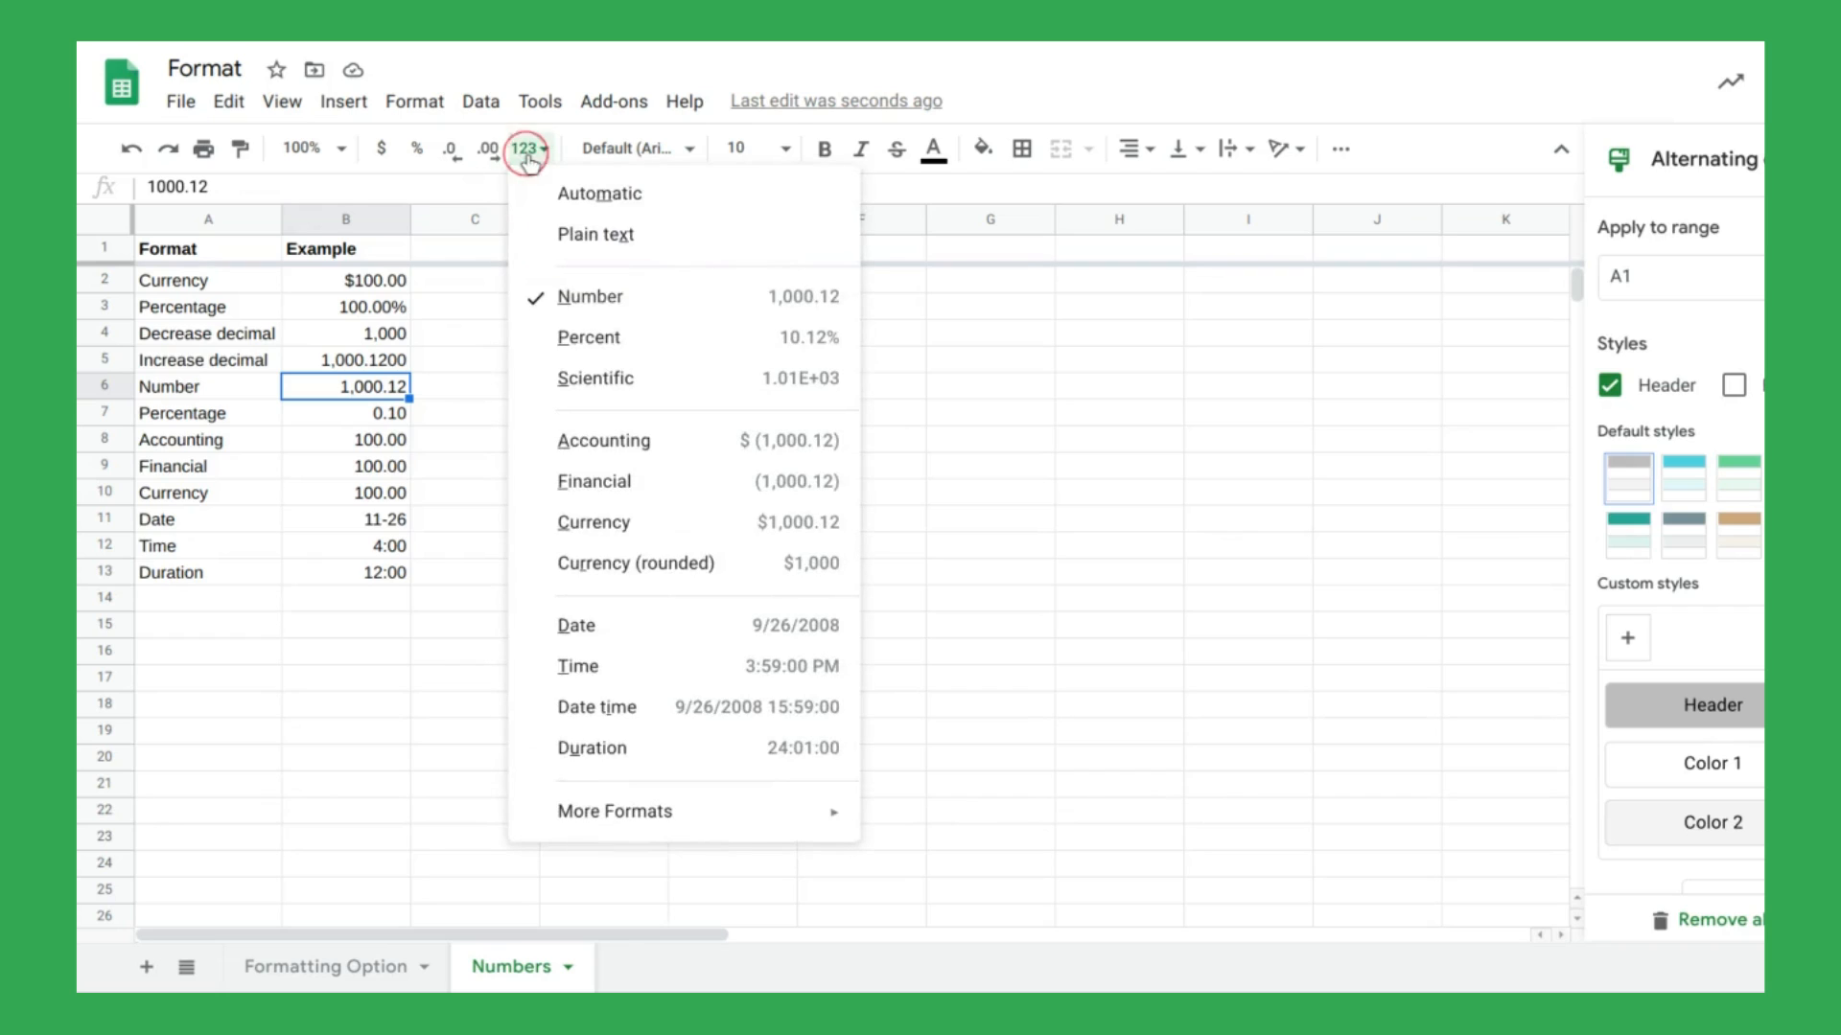
left_click(633, 302)
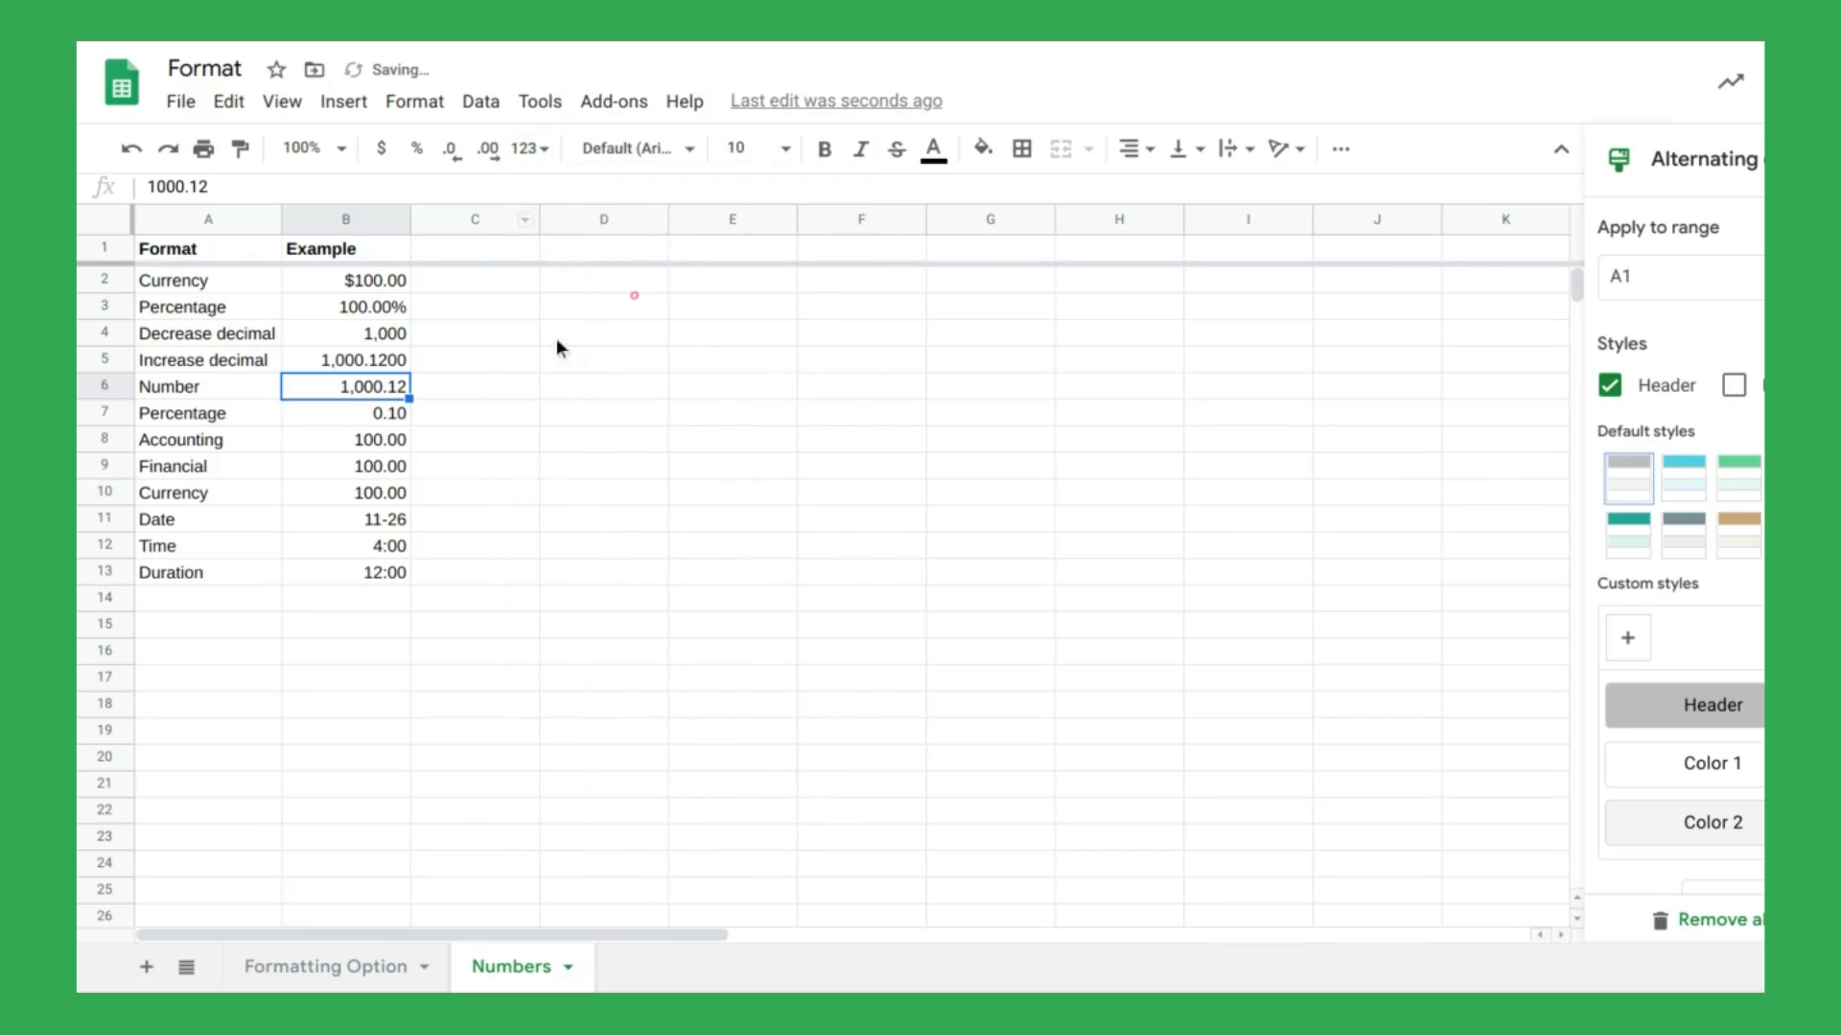
left_click(374, 422)
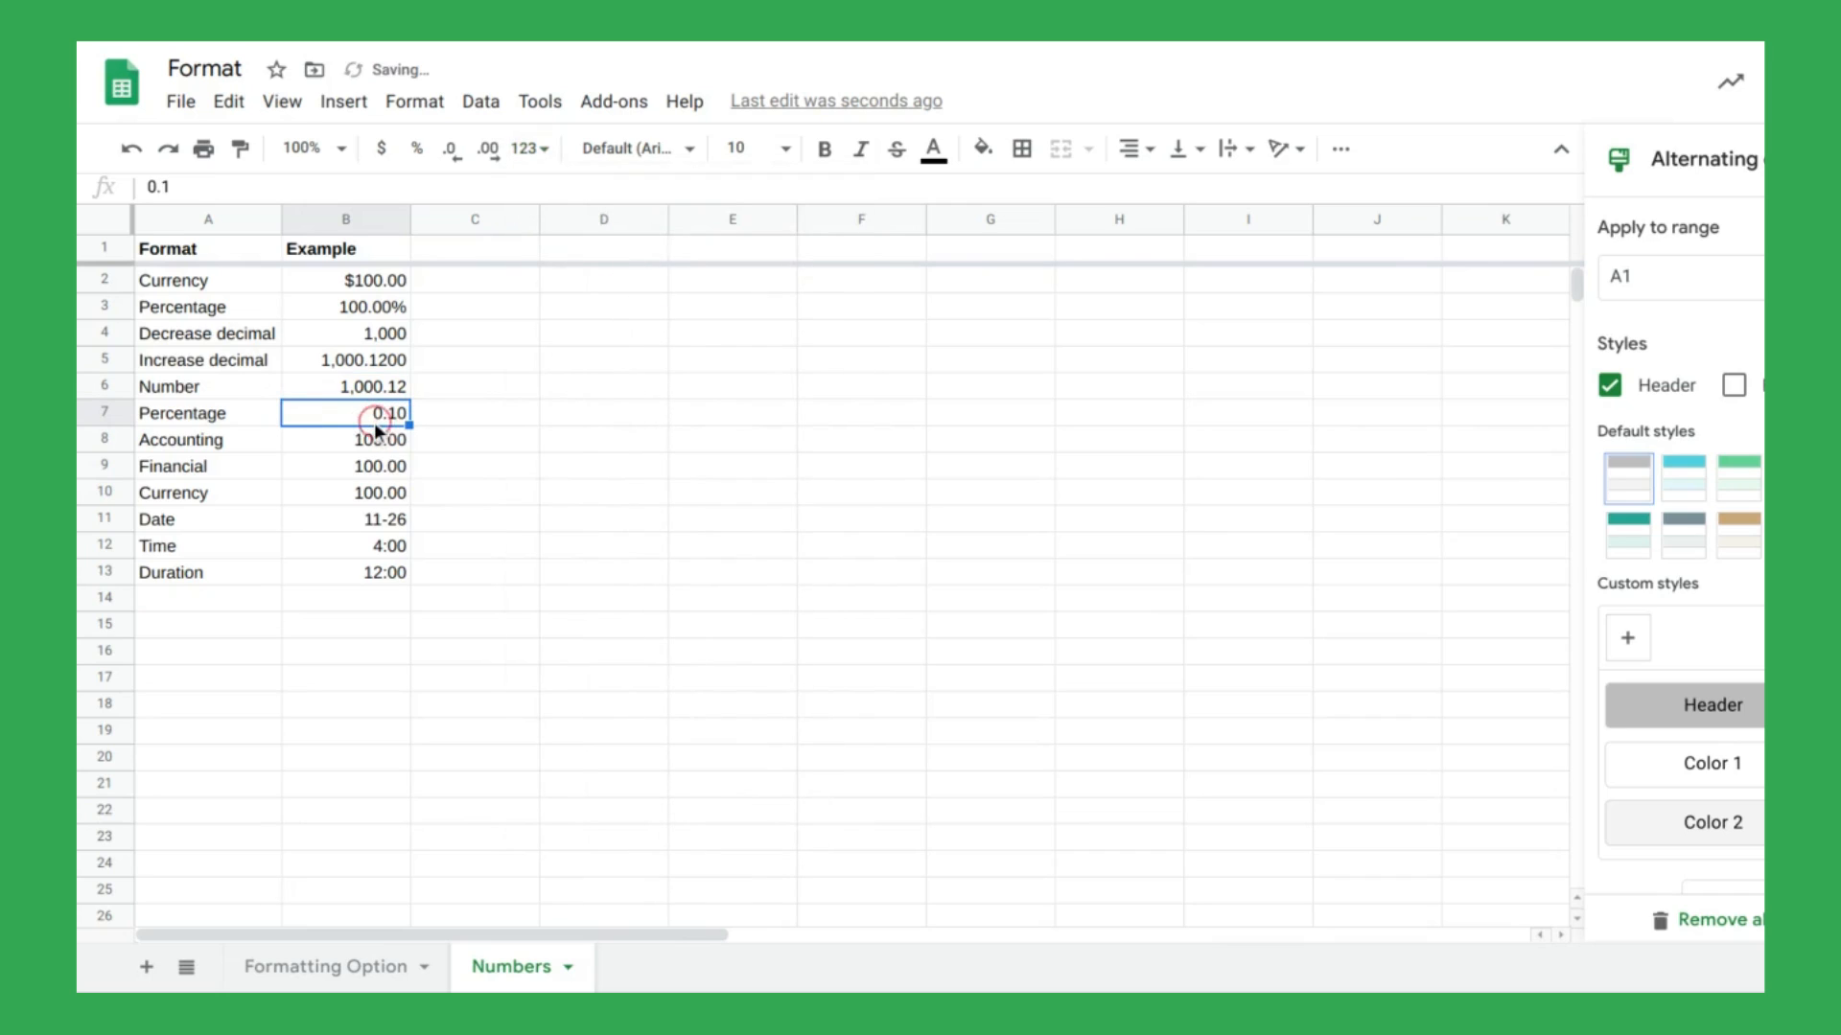
left_click(533, 151)
left_click(632, 337)
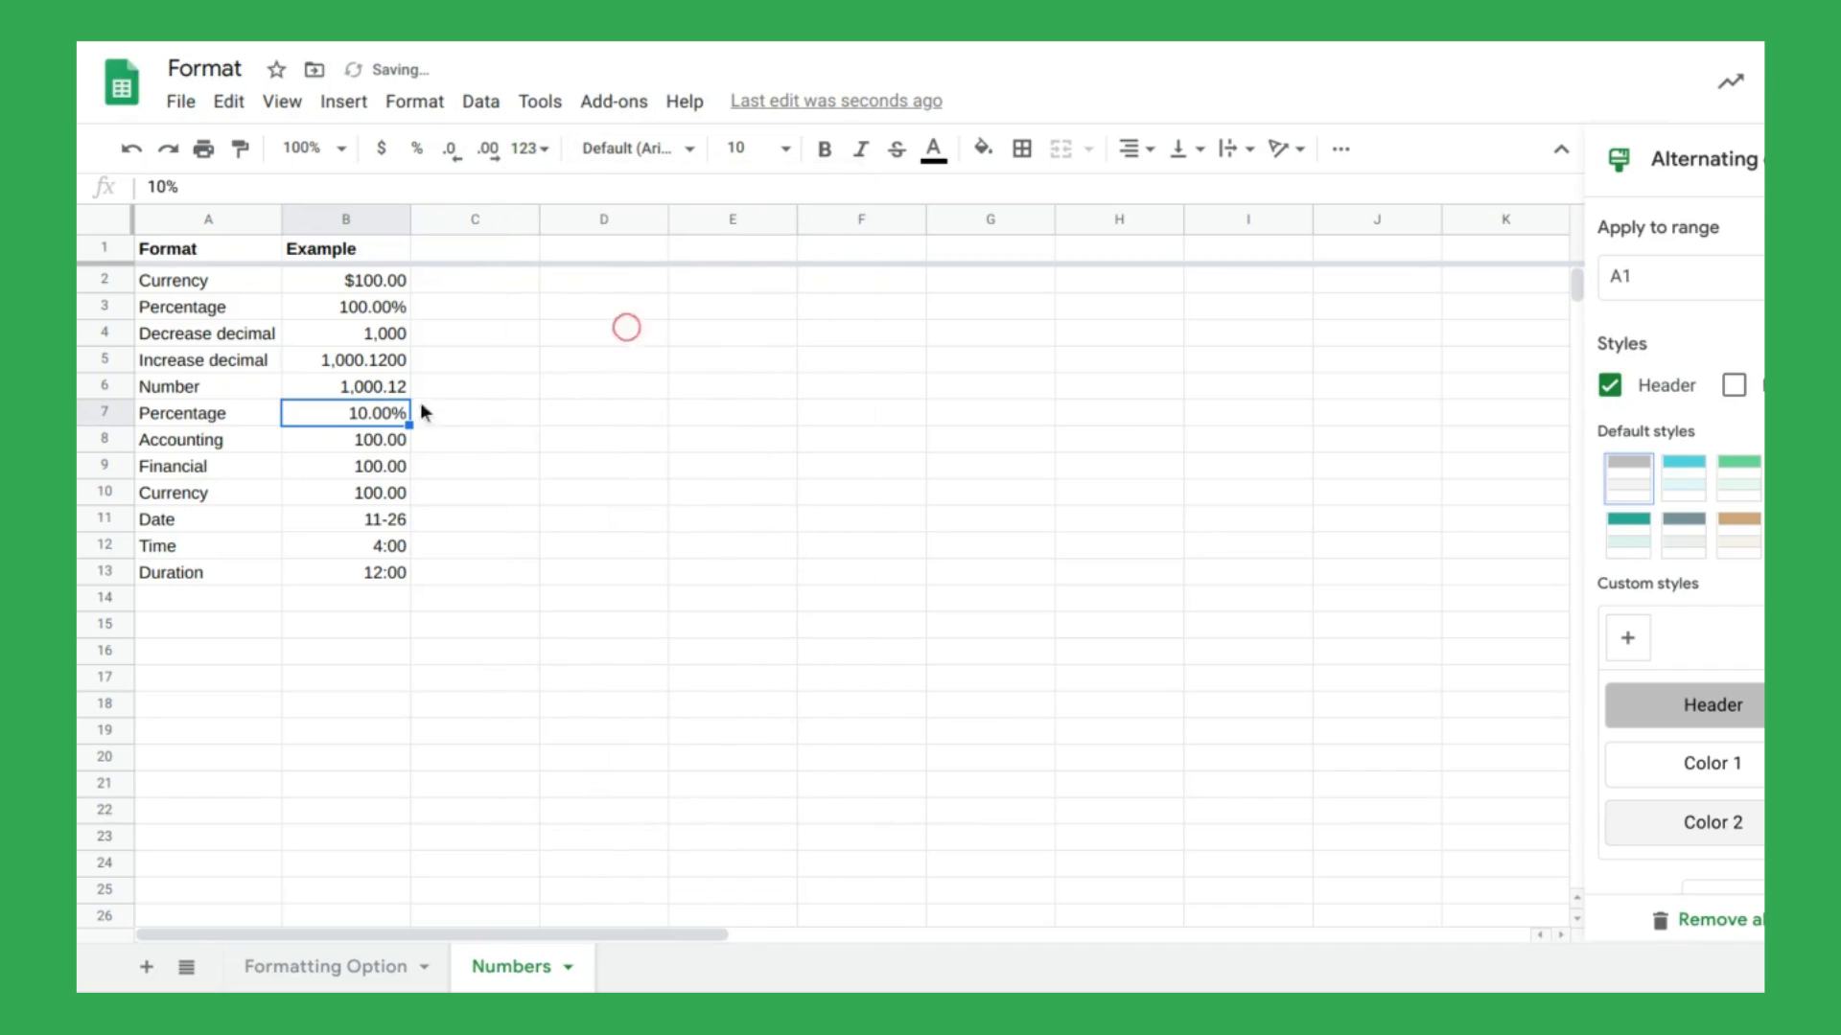
Apply the Accounting format to the example in B8 and the Financial format to the one in B9.
left_click(376, 438)
left_click(533, 151)
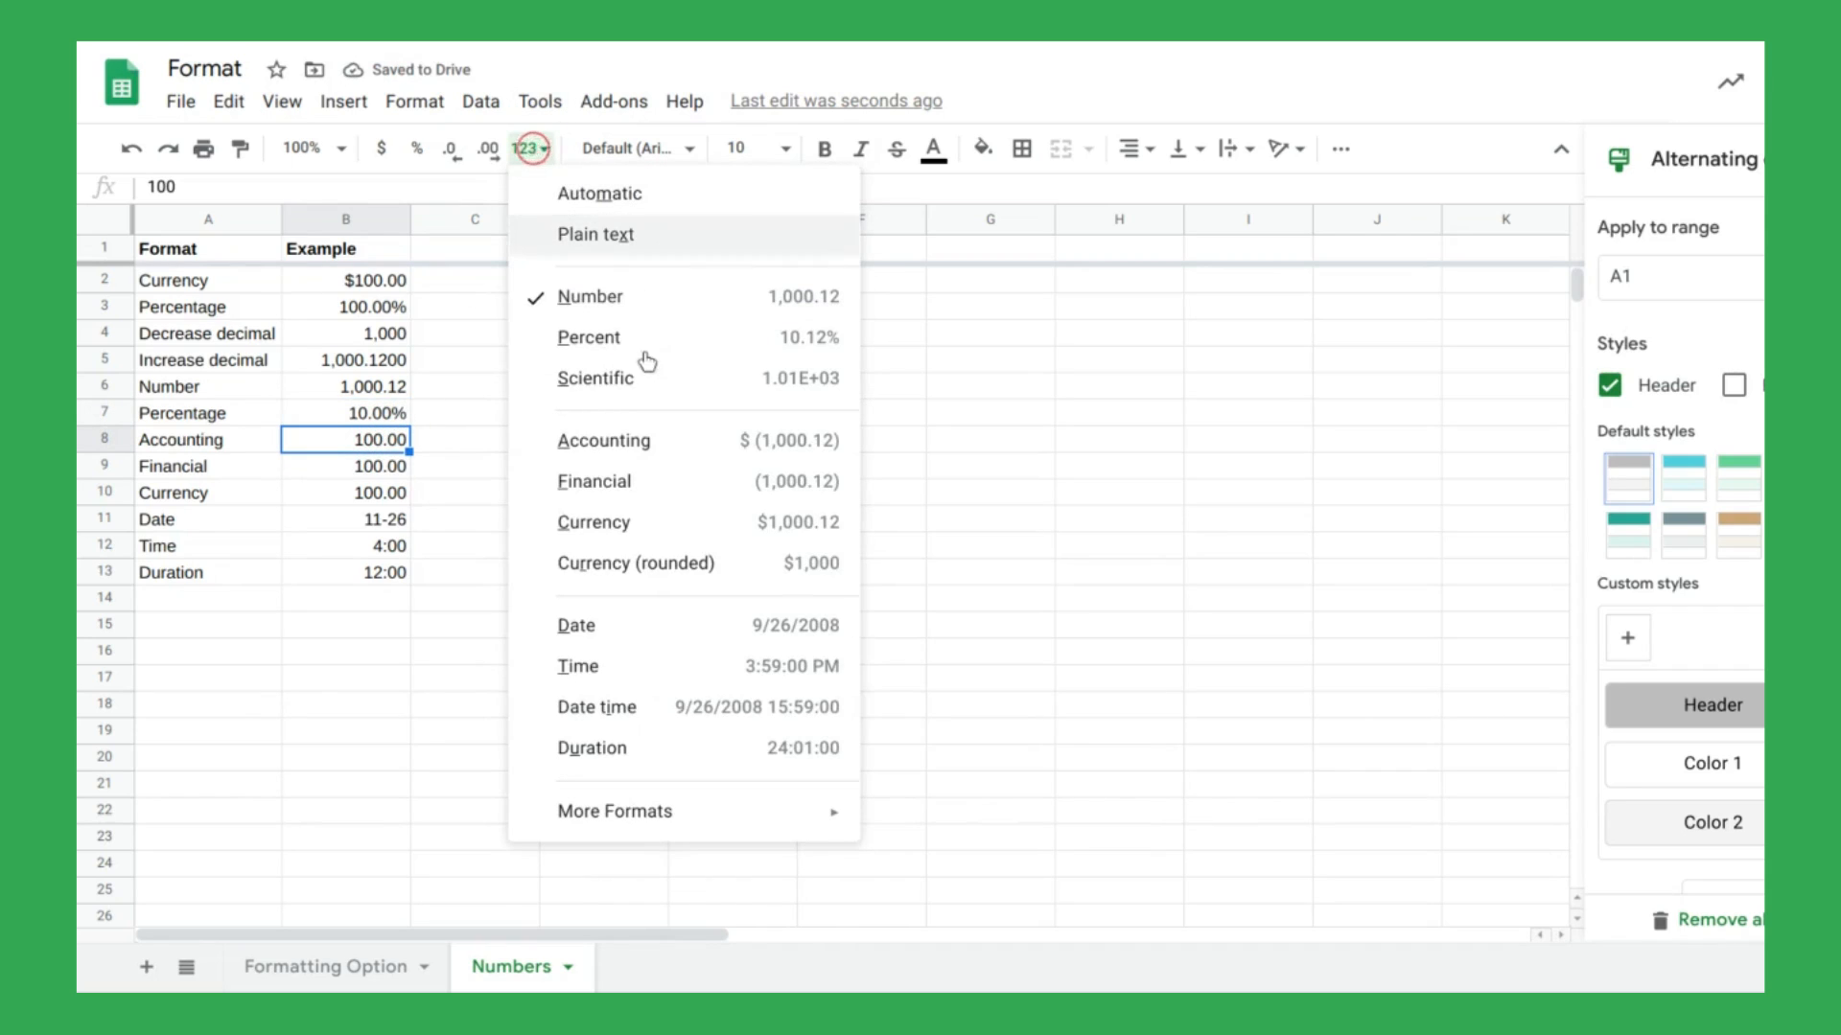
left_click(641, 433)
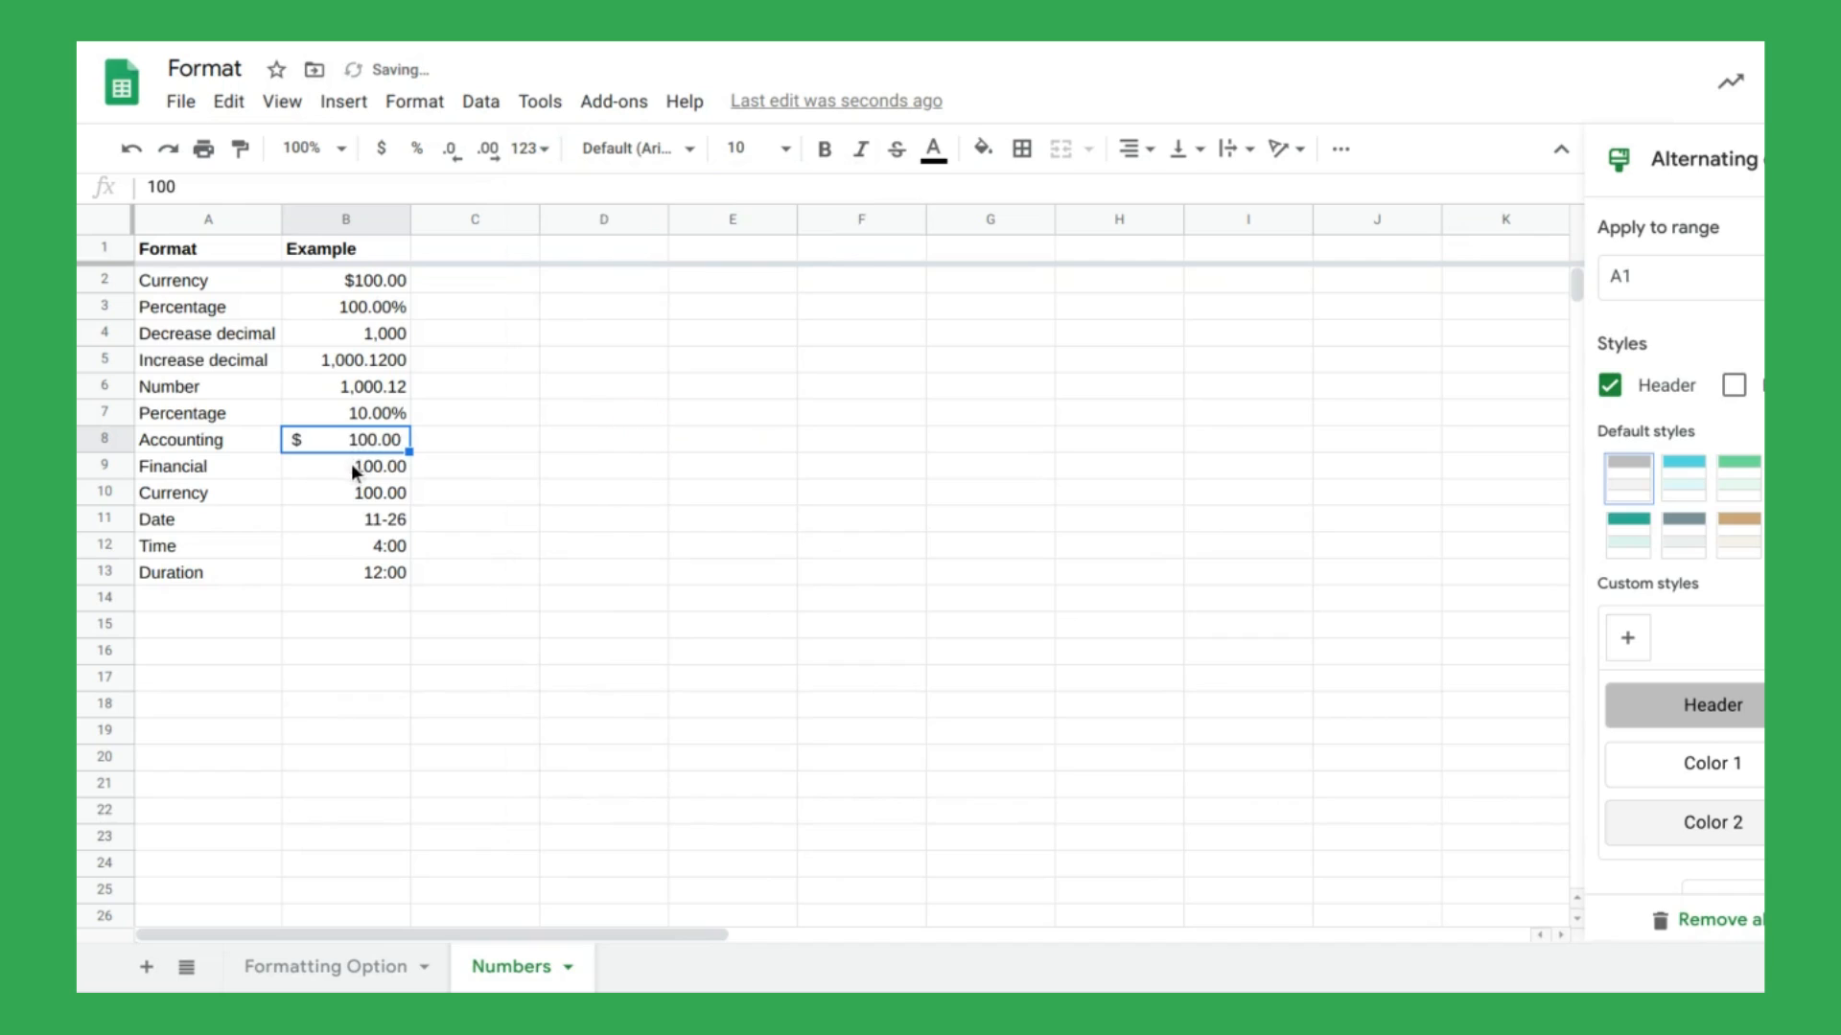
left_click(351, 466)
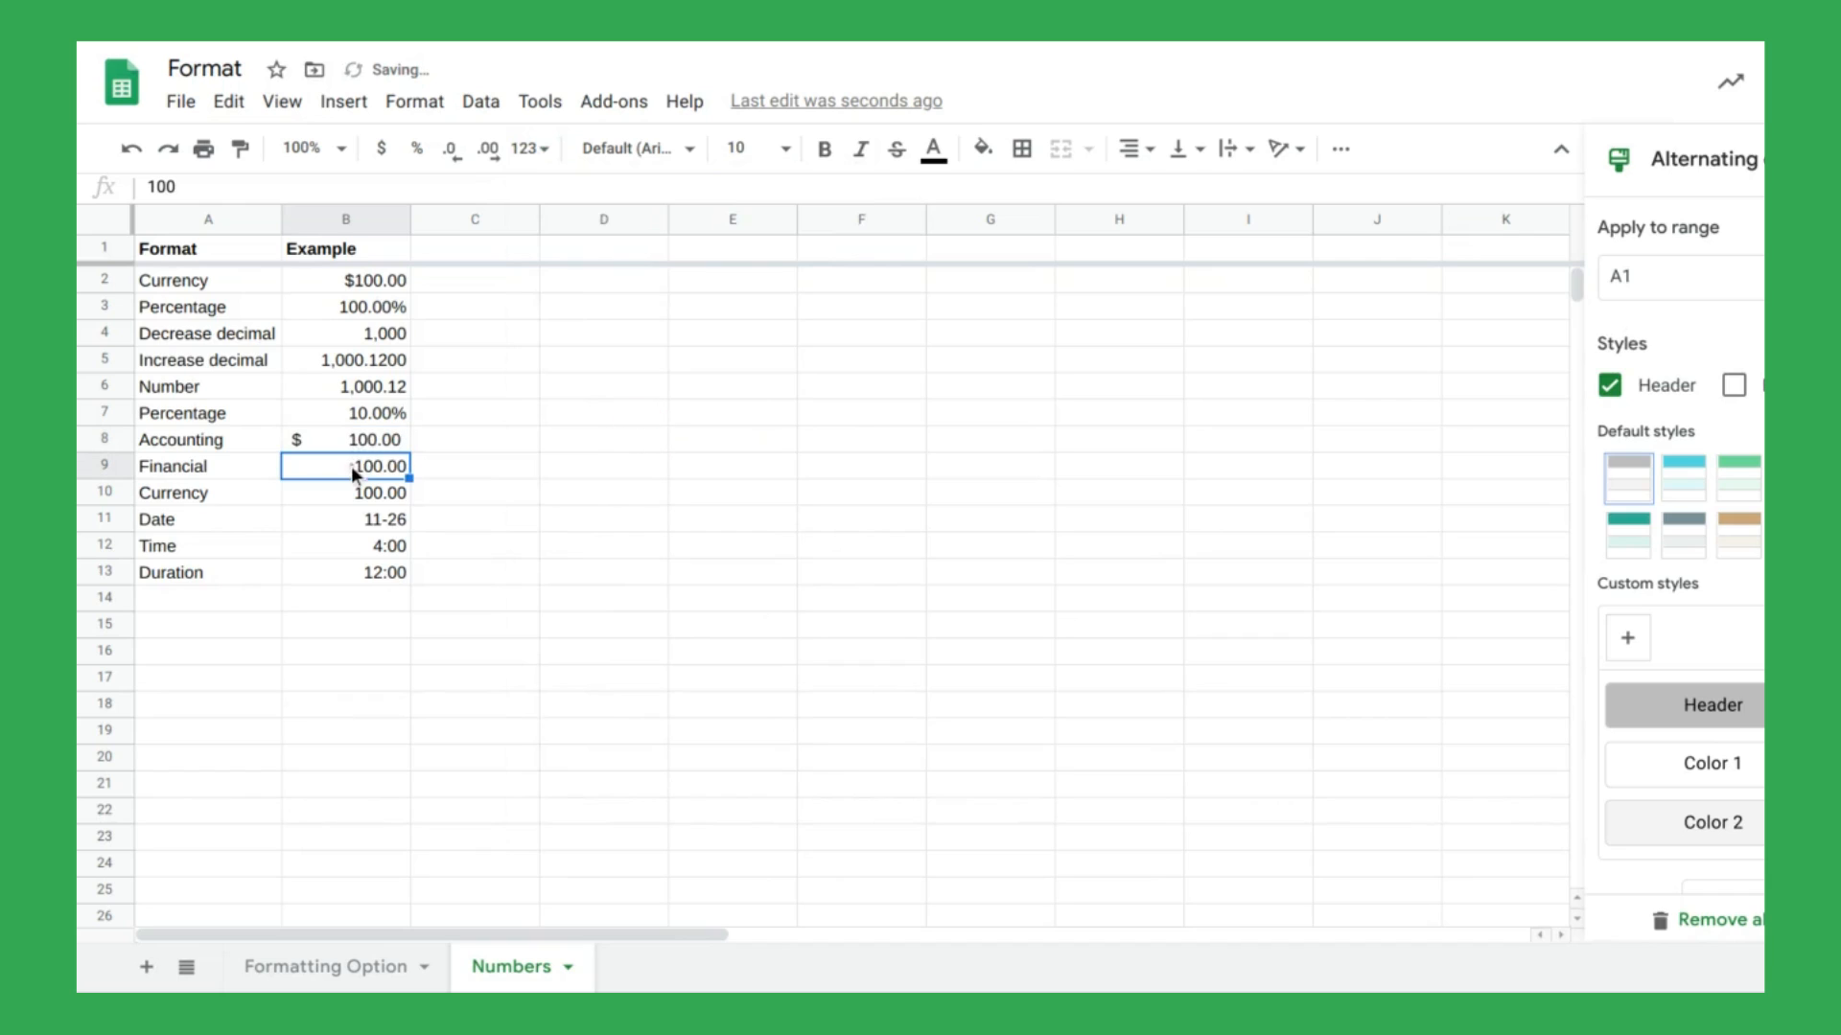
left_click(531, 149)
left_click(667, 481)
Apply the Currency format to the example in B10 and the Date format to the one in B11.
left_click(308, 491)
left_click(531, 148)
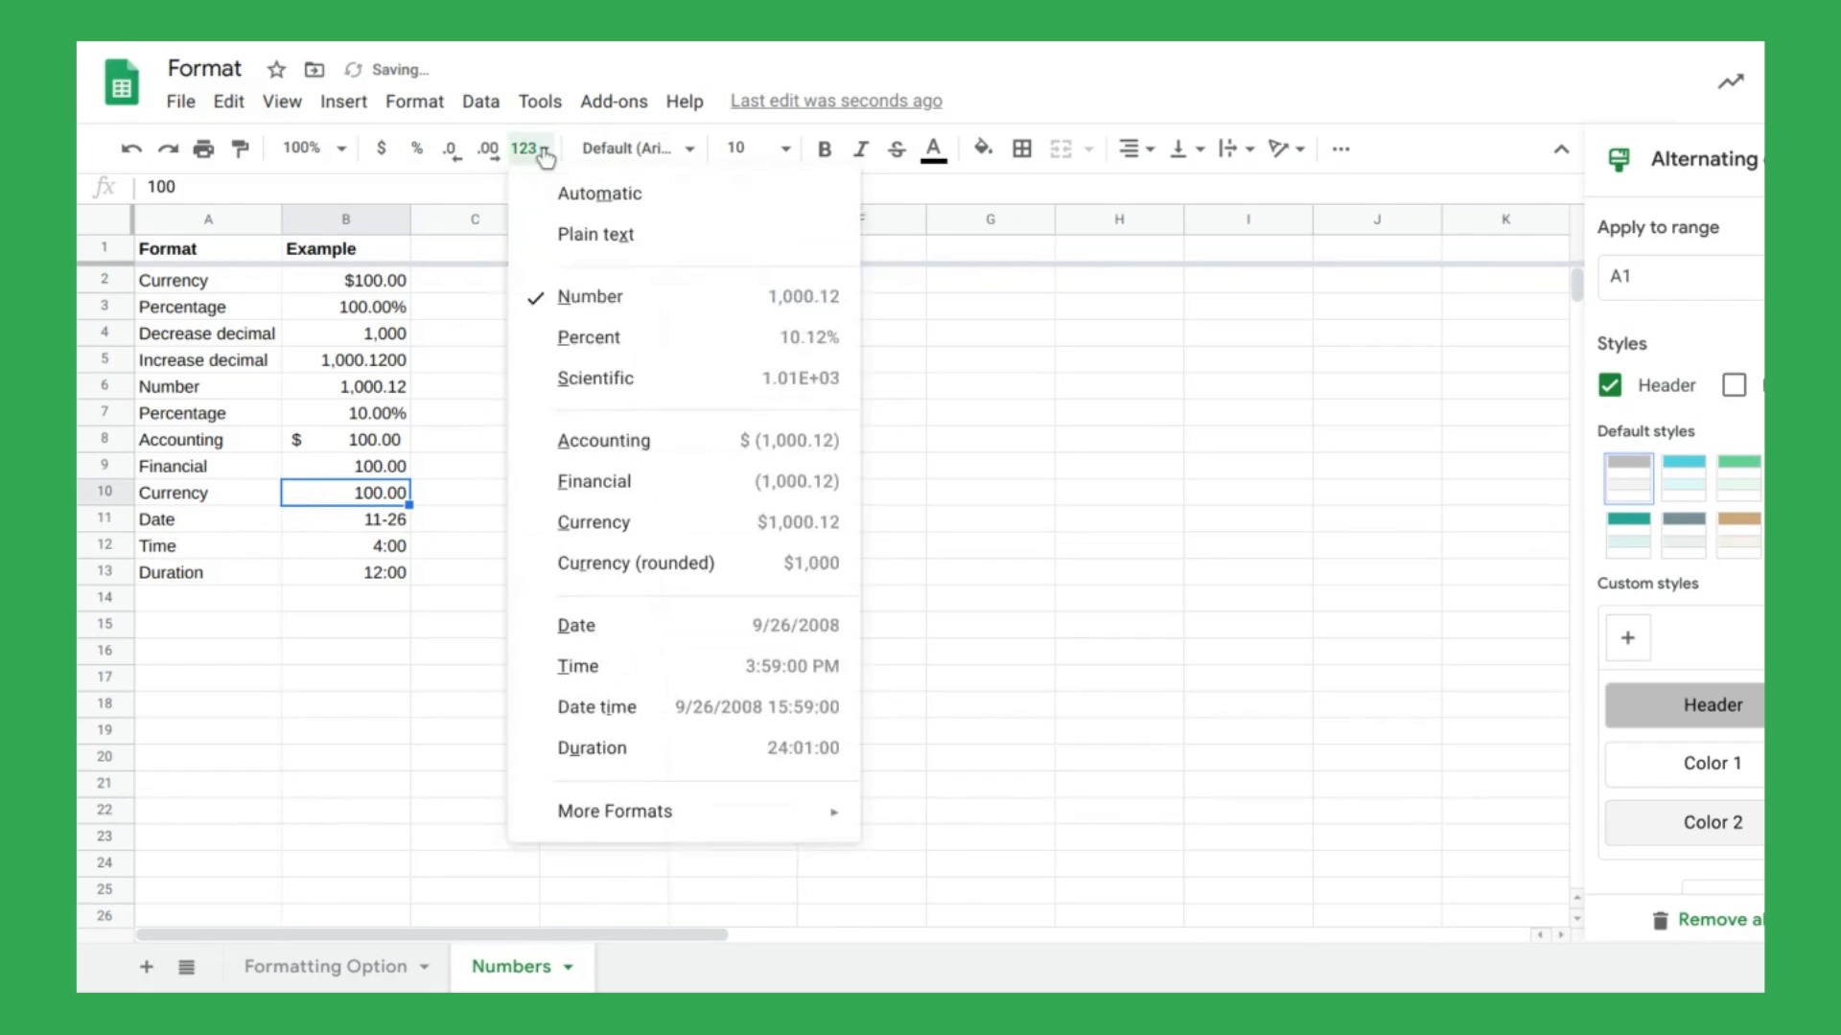
left_click(681, 518)
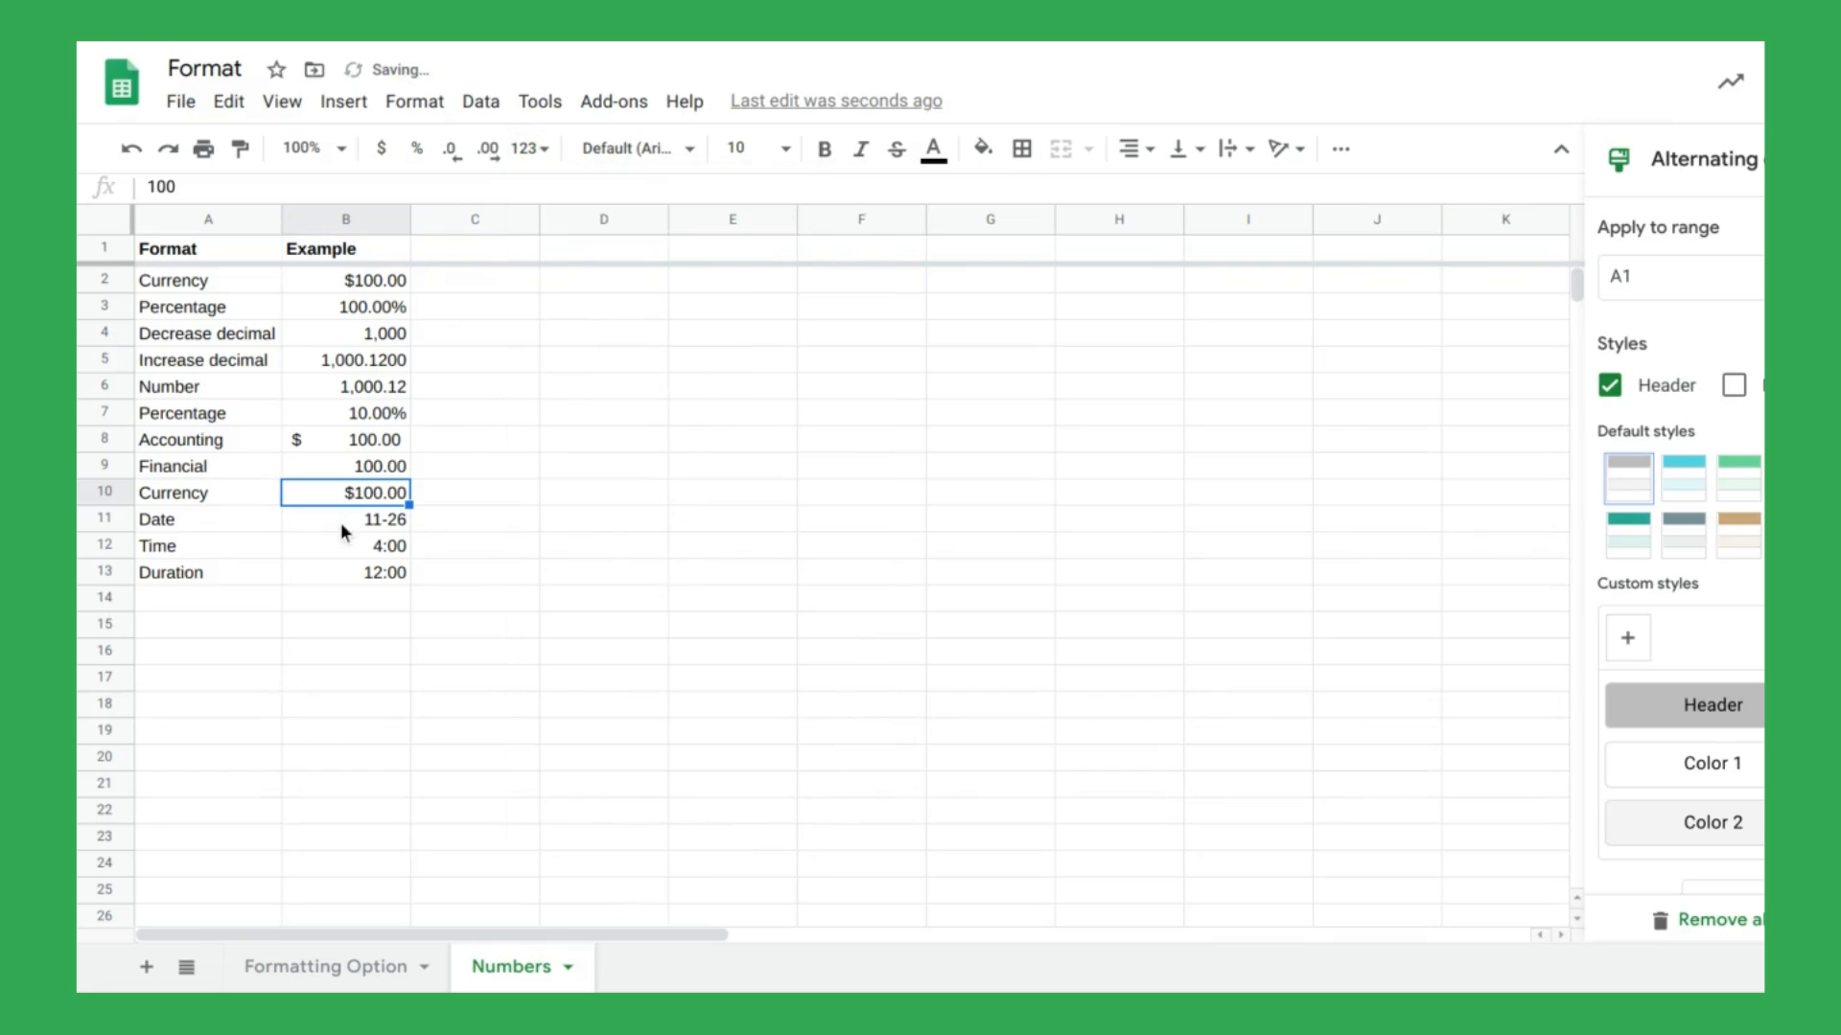
left_click(341, 522)
left_click(530, 152)
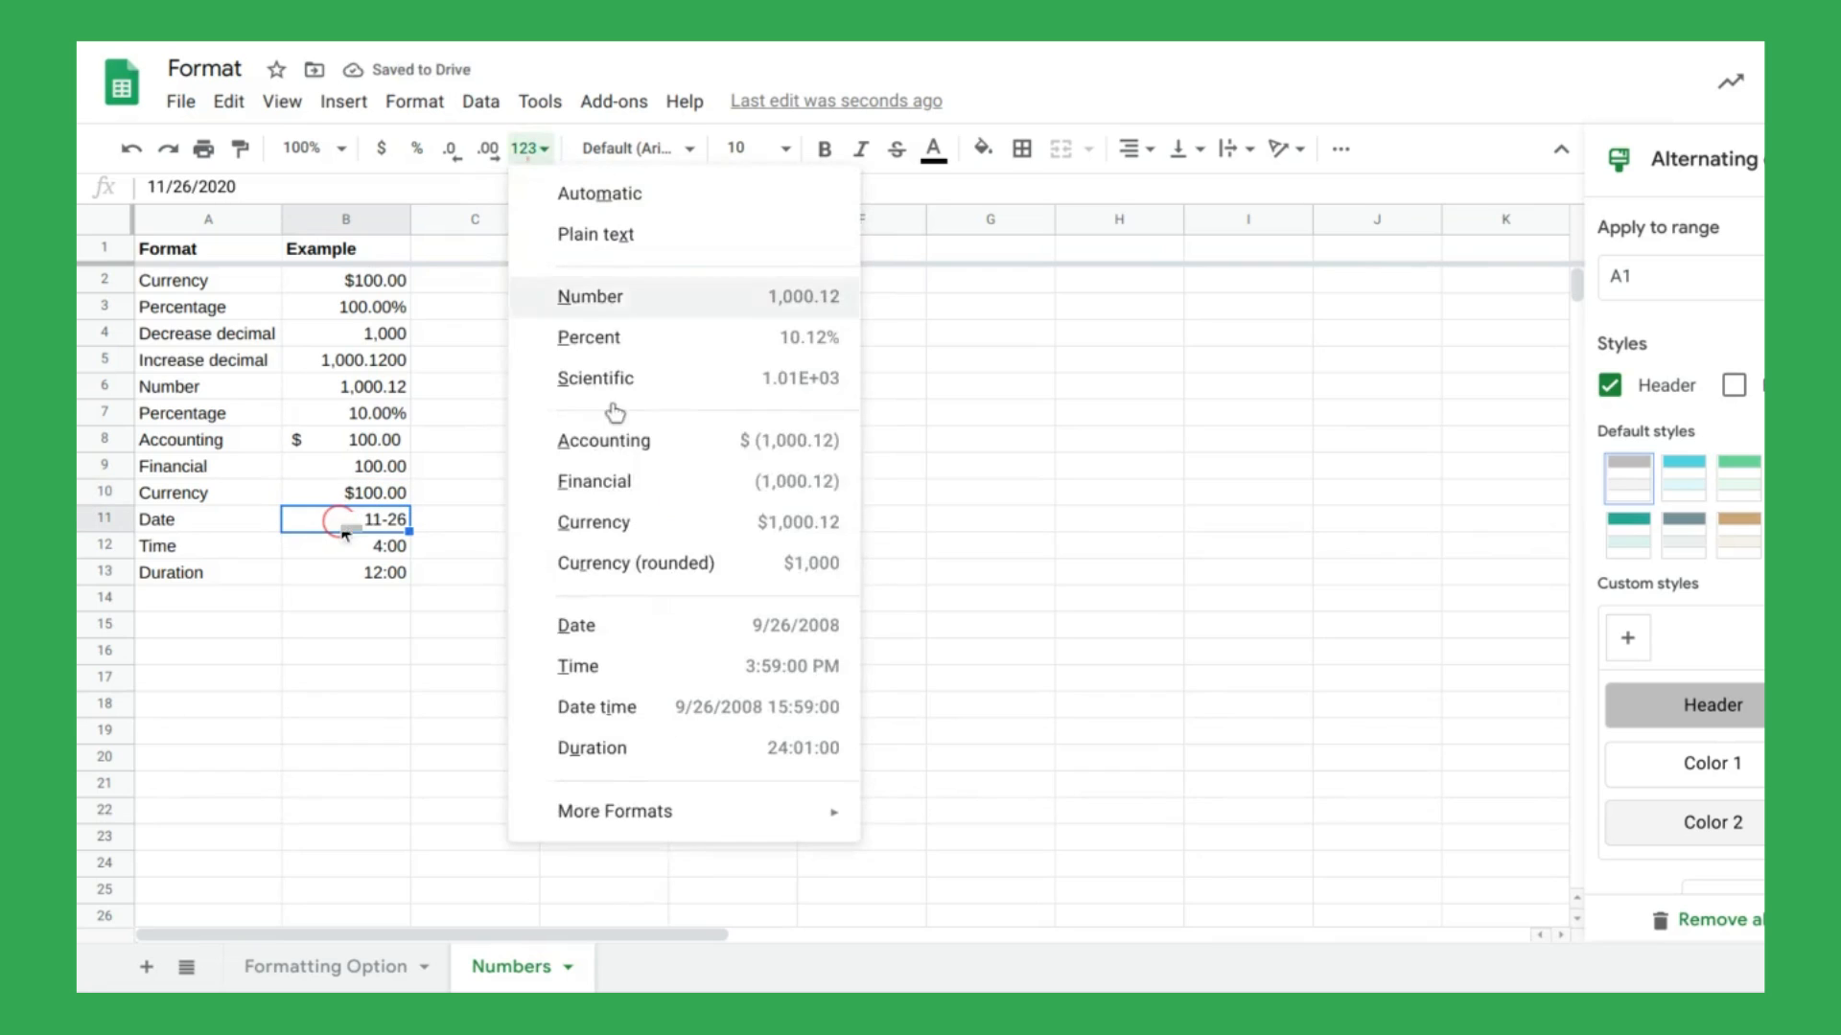
left_click(637, 637)
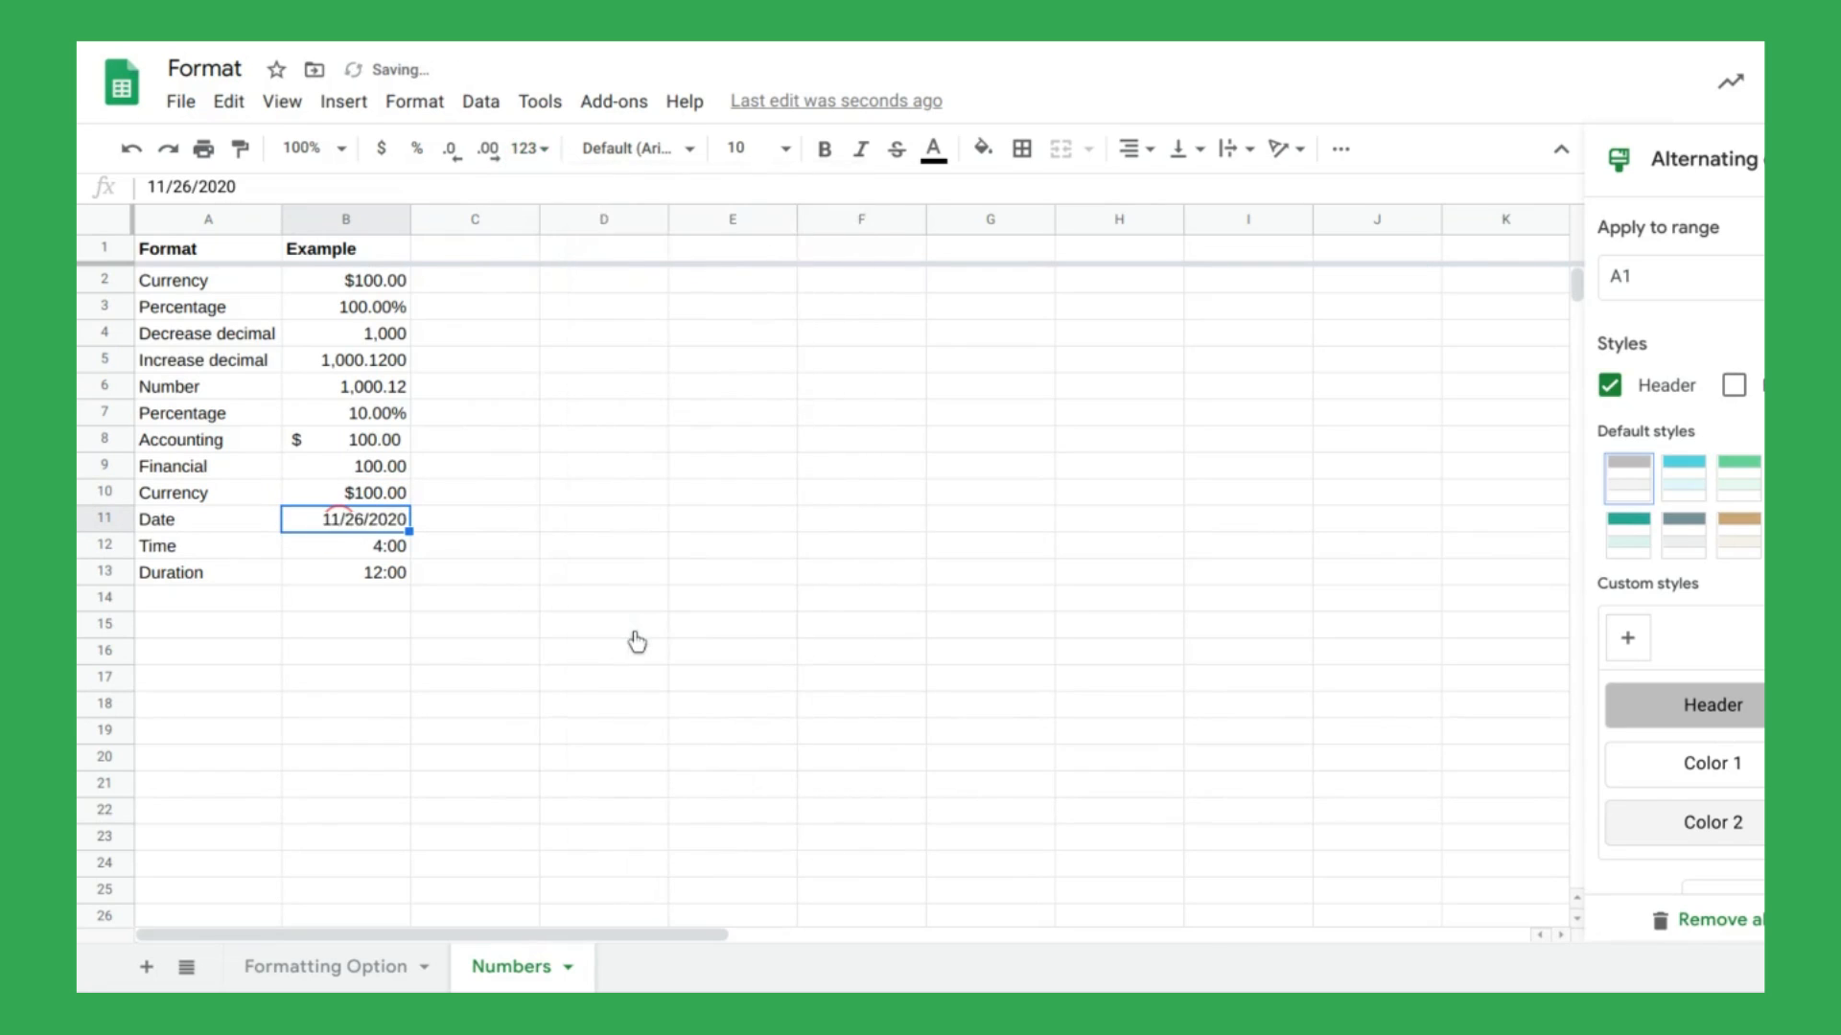
Apply the Time format to the example in B12 and the Duration format to the one in B13.
left_click(361, 540)
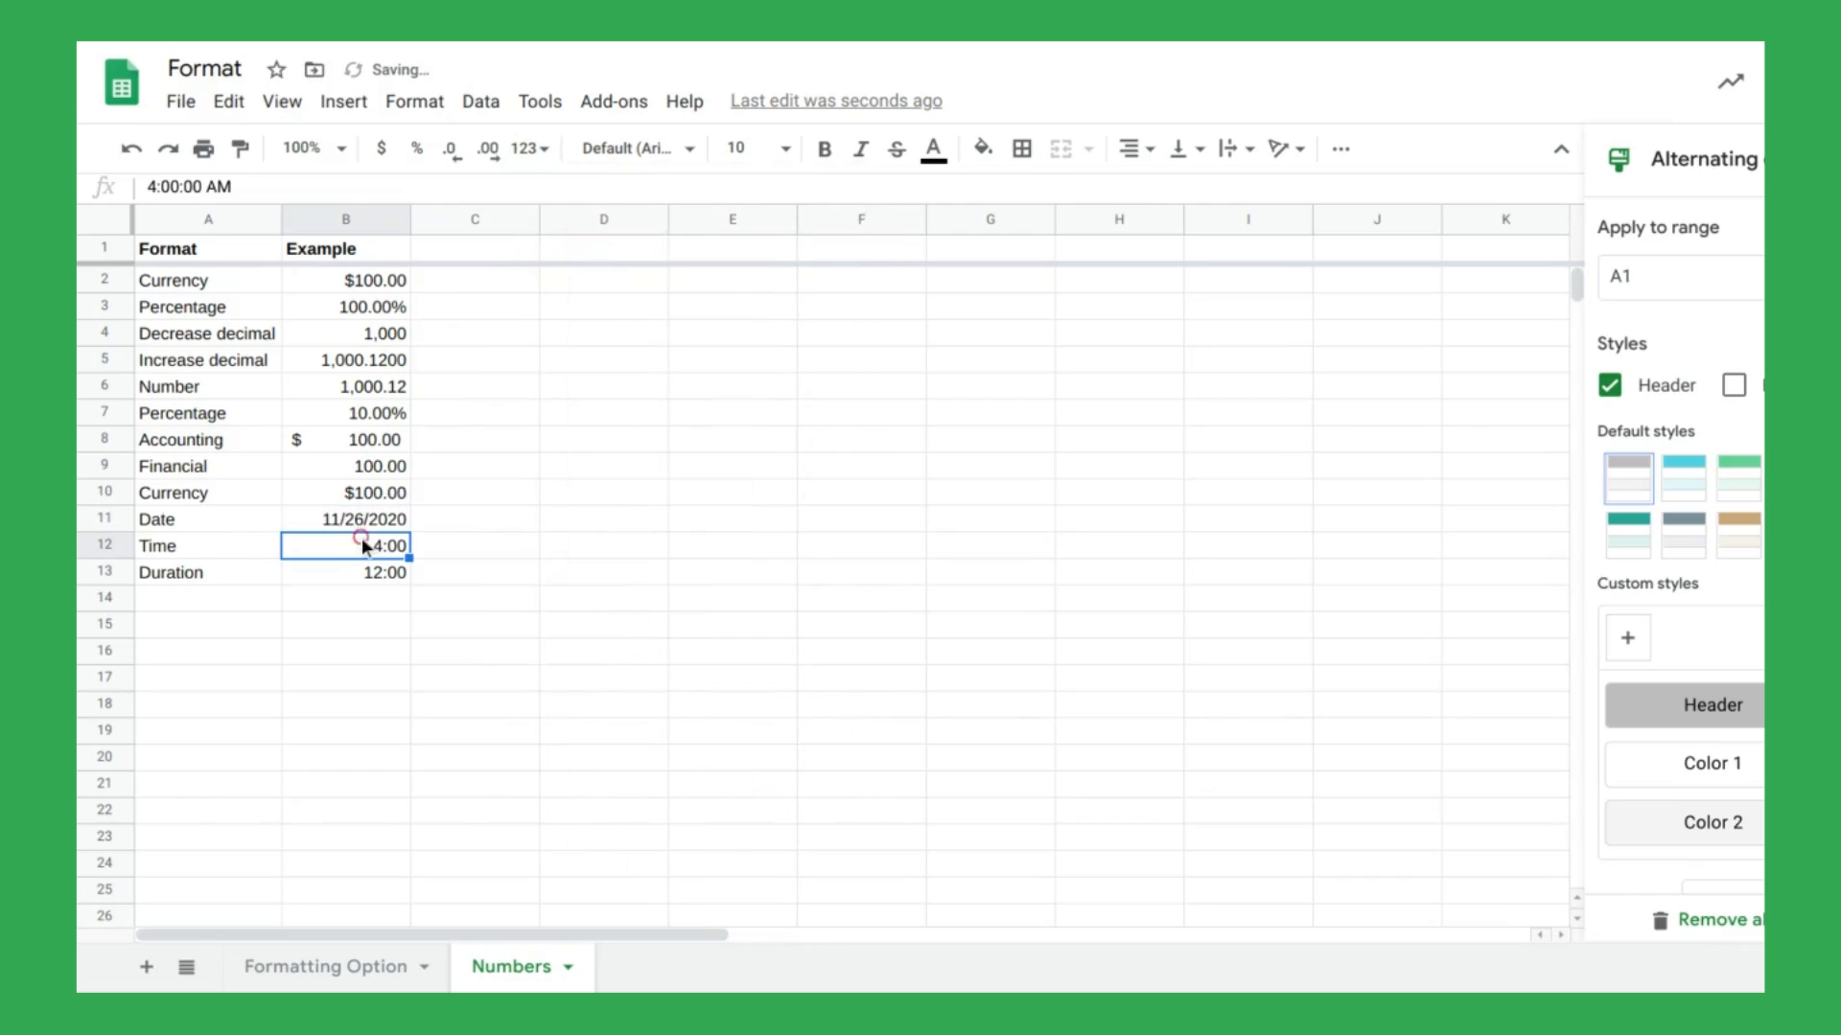
left_click(530, 149)
left_click(691, 669)
left_click(341, 567)
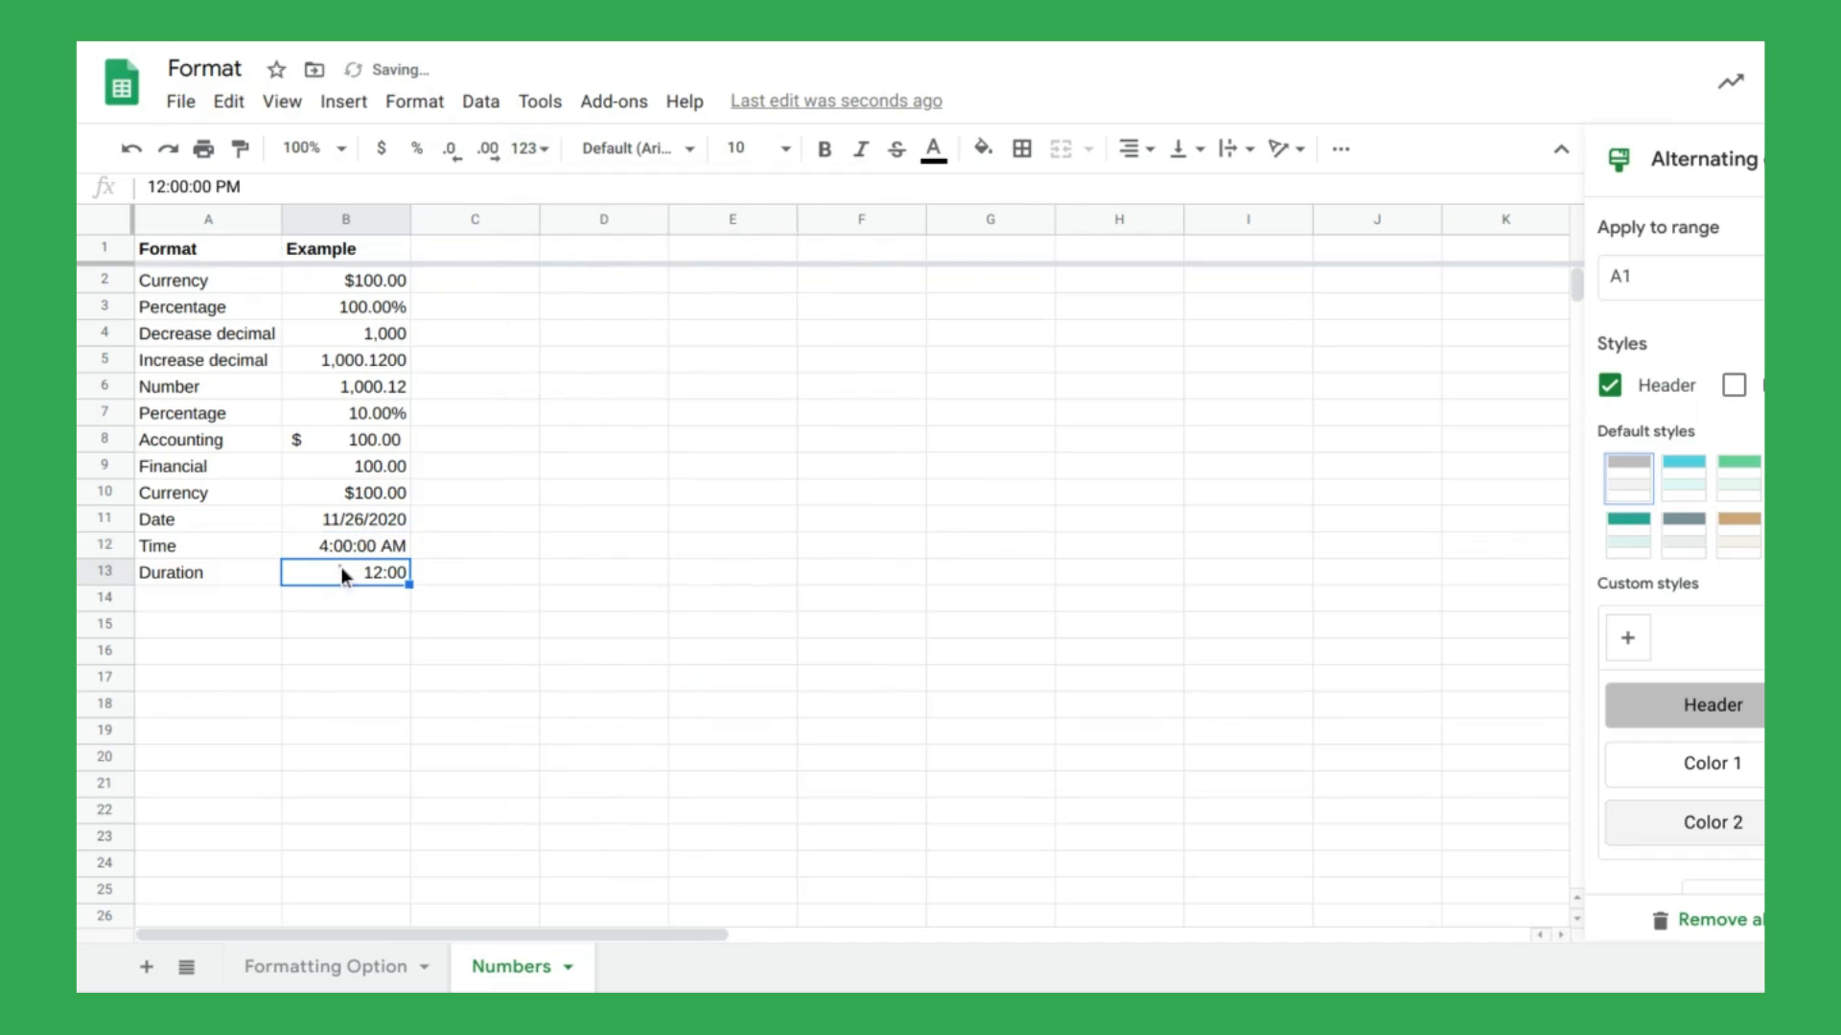
left_click(541, 150)
left_click(738, 749)
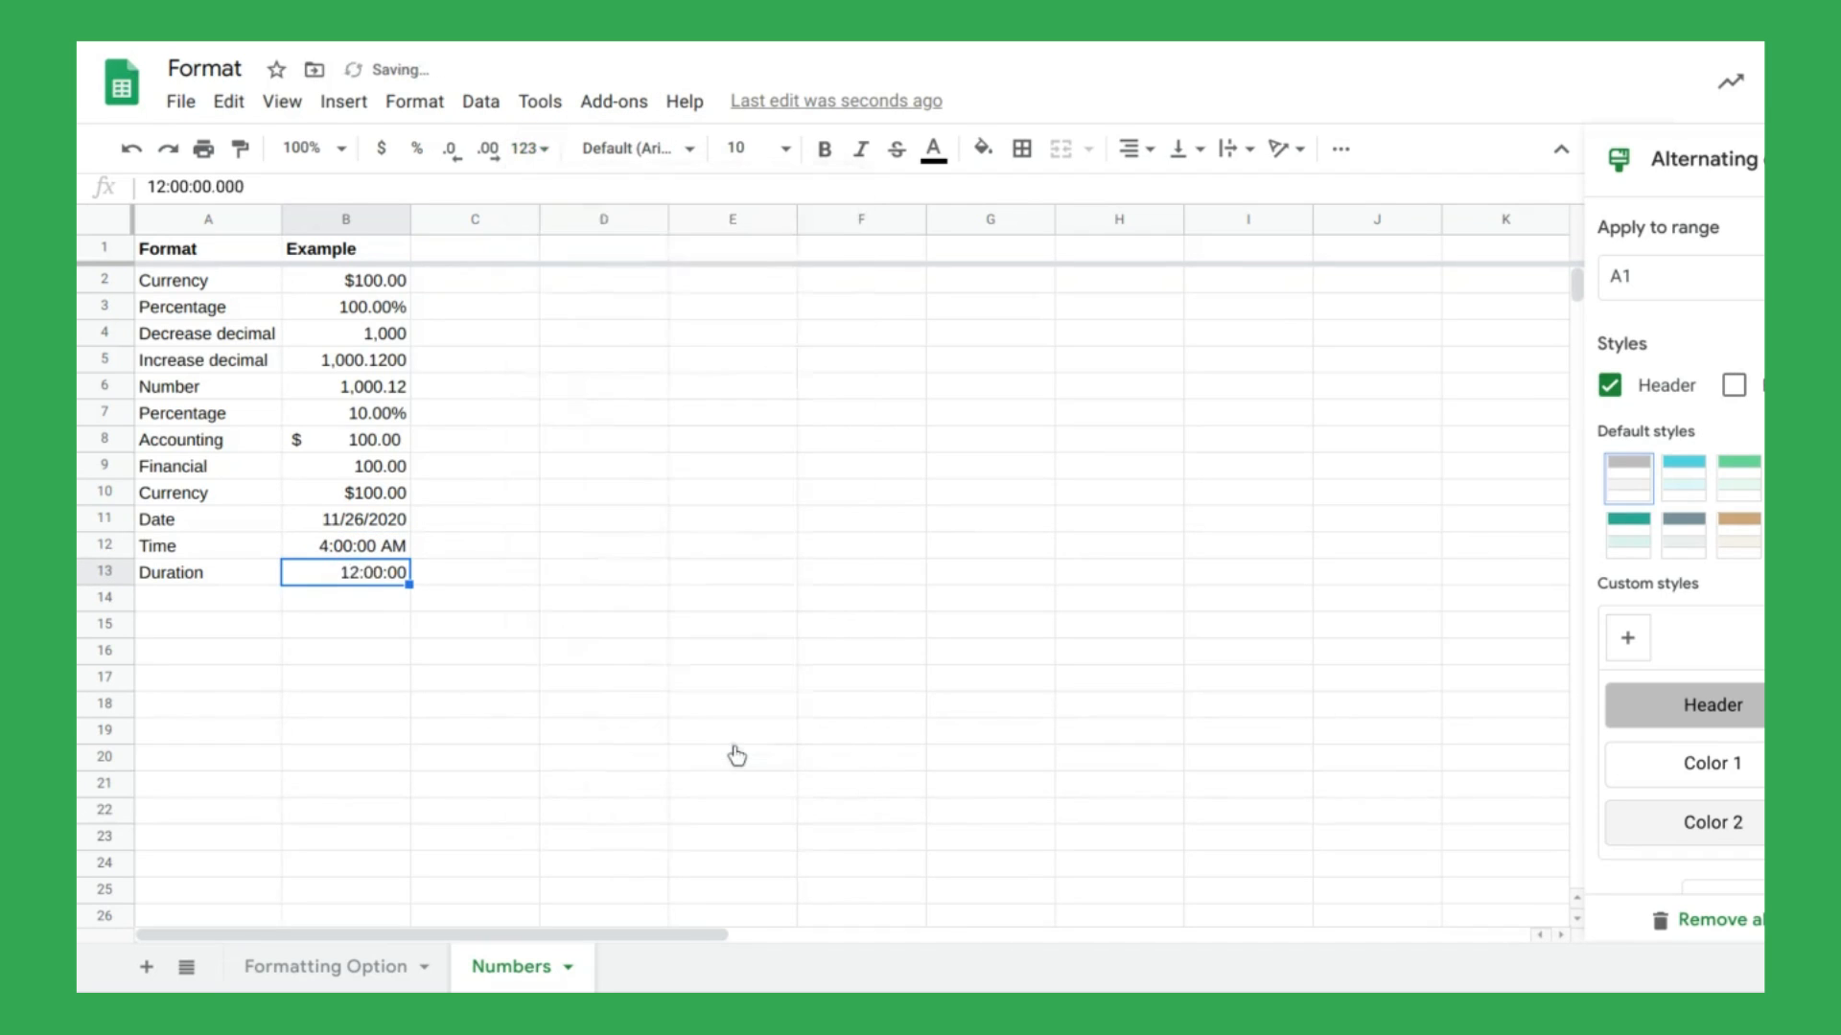